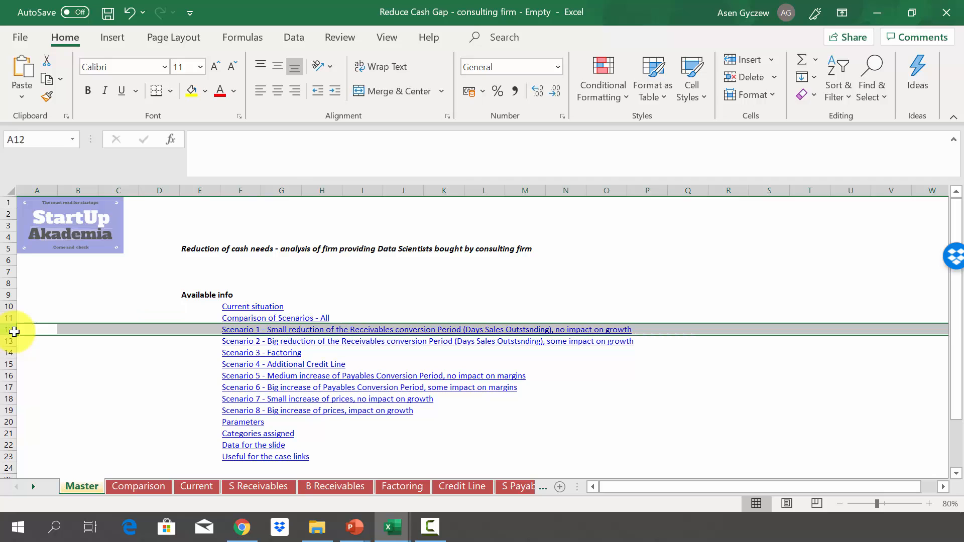
- Review the current situation and scenario entries in rows 10 to 13 of the Master sheet's list
{"action": "left_click", "coordinate": [6, 343]}
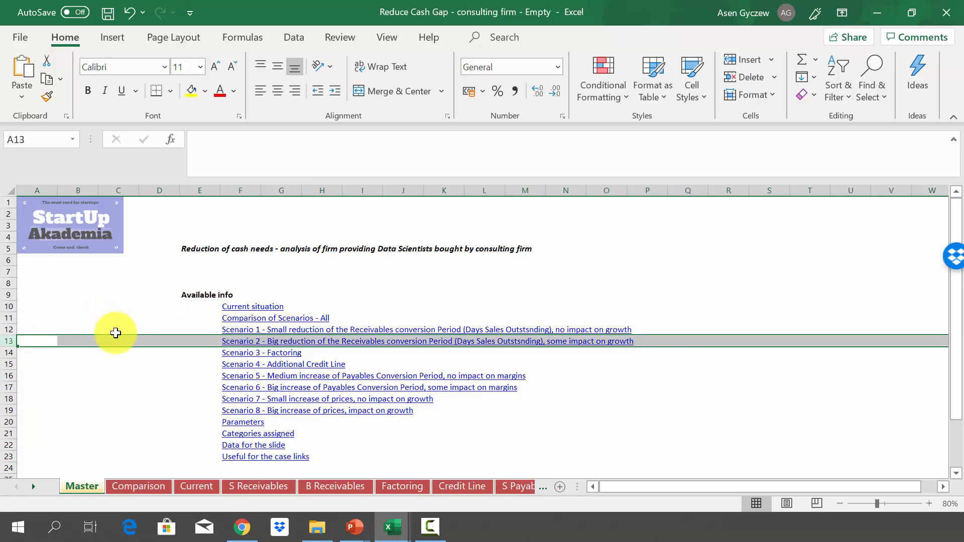
{"action": "left_click", "coordinate": [144, 315]}
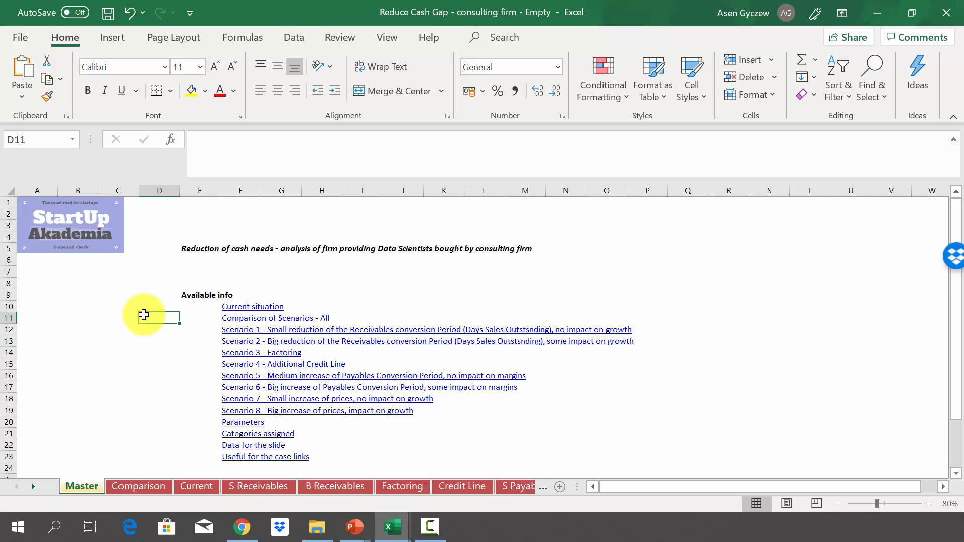
{"action": "left_click", "coordinate": [7, 307]}
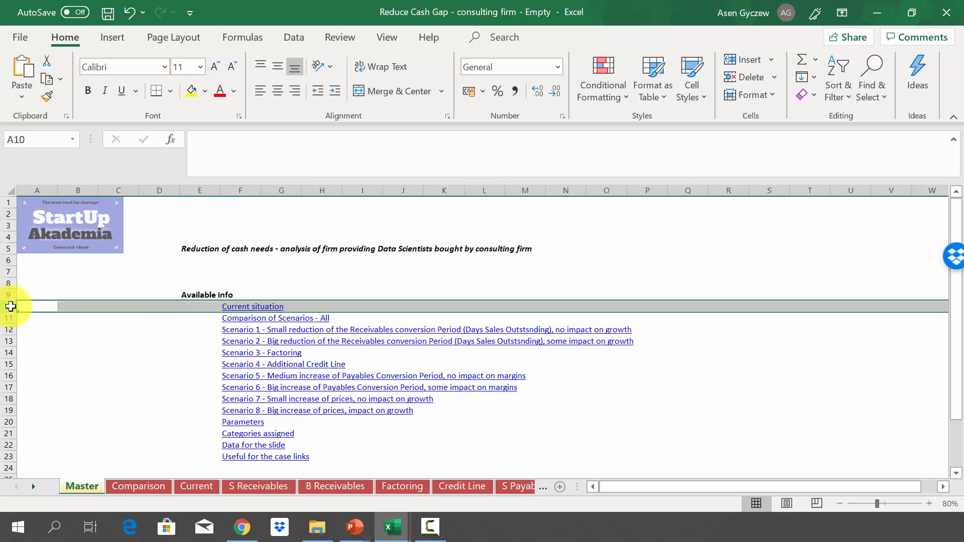
{"action": "left_click", "coordinate": [120, 347]}
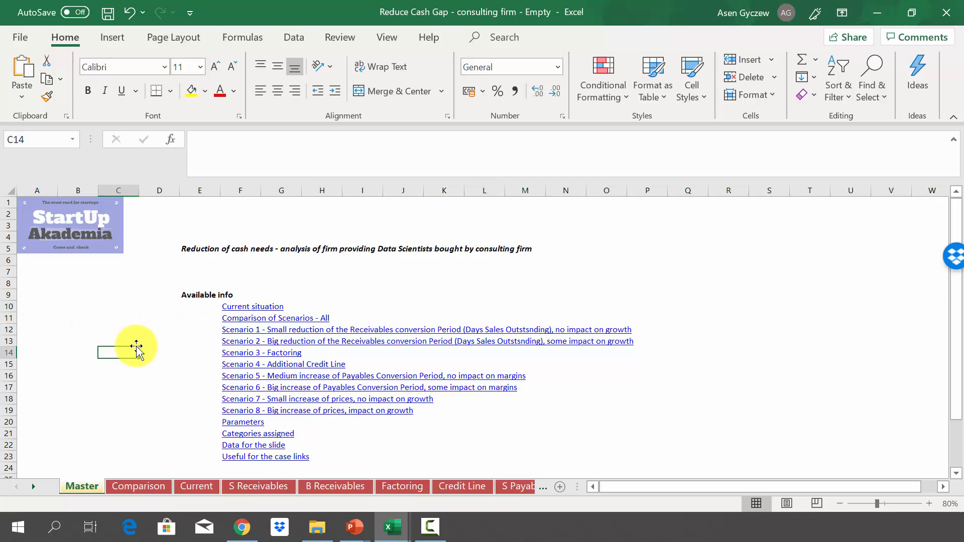
- Follow the Comparison of Scenarios - All link, look through the Revenue, EBIT, Receivables and Payables blocks, and return to the Master sheet
{"action": "left_click", "coordinate": [232, 320]}
{"action": "left_click", "coordinate": [232, 324]}
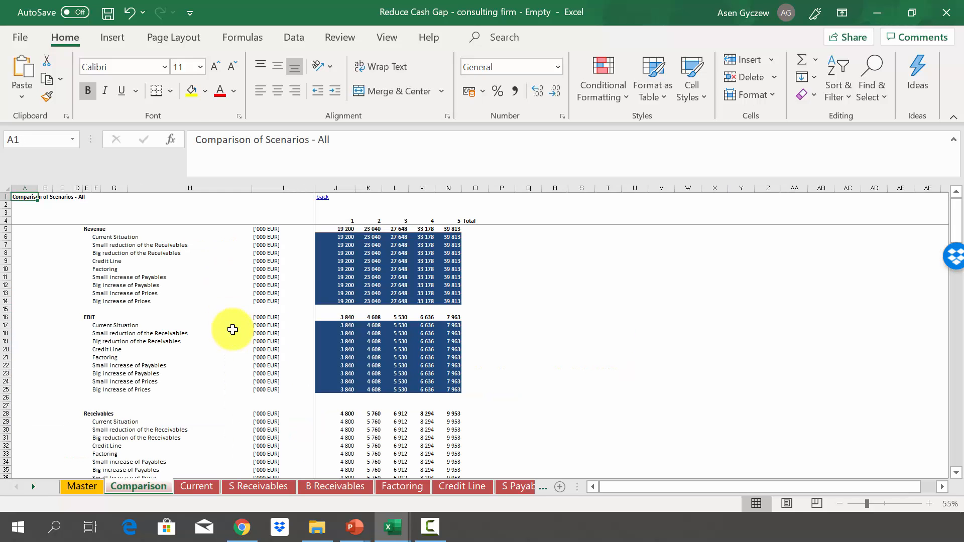
{"action": "scroll", "coordinate": [224, 357], "scroll_direction": "down", "scroll_amount": 15}
{"action": "scroll", "coordinate": [226, 357], "scroll_direction": "up", "scroll_amount": 15}
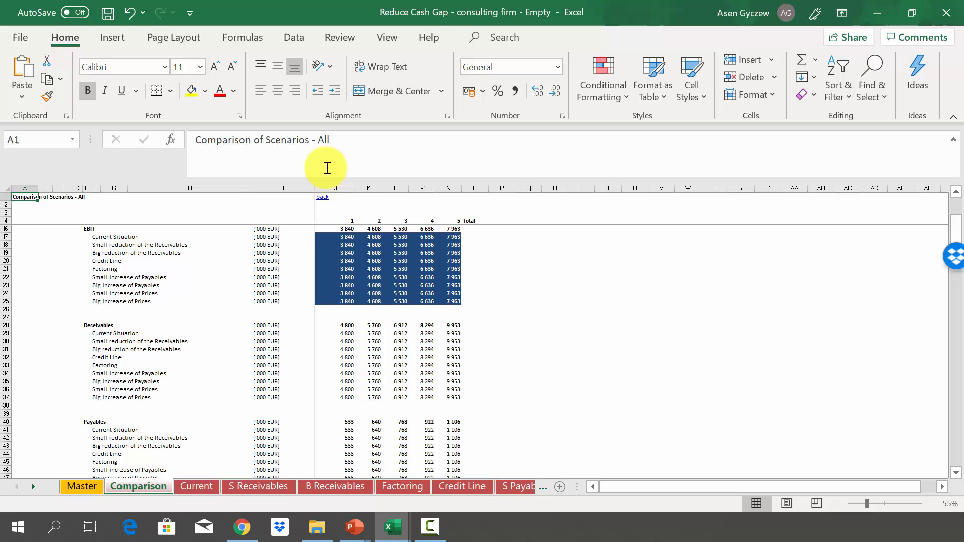
{"action": "left_click", "coordinate": [322, 197]}
{"action": "left_click", "coordinate": [181, 320]}
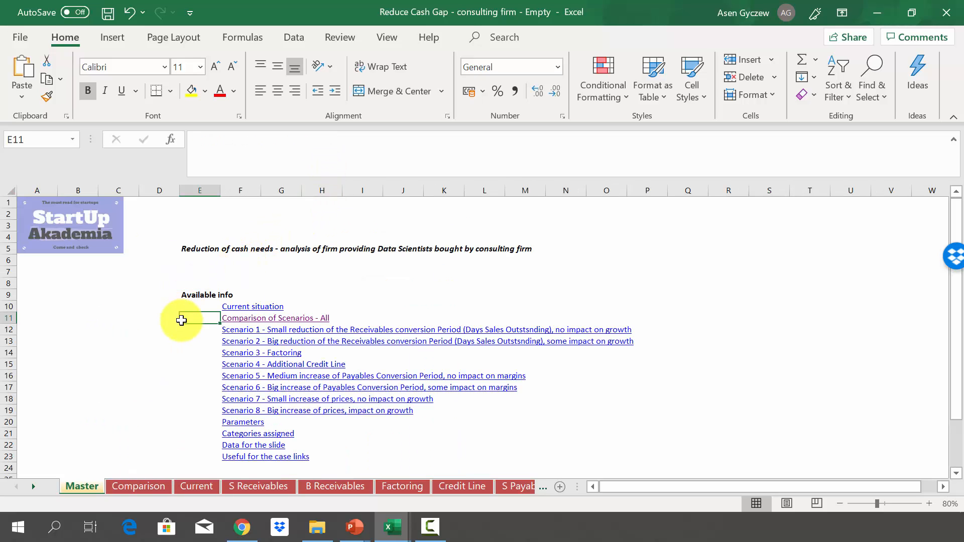
- Open the Current situation sheet from the Master list and examine the header row and the columns for years 1 to 5
{"action": "left_click", "coordinate": [232, 307]}
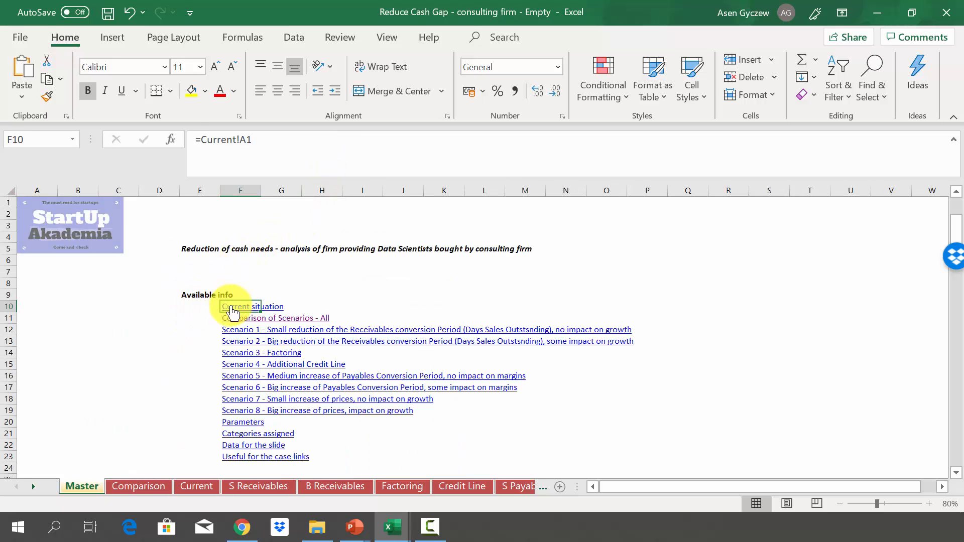
{"action": "left_click", "coordinate": [231, 306]}
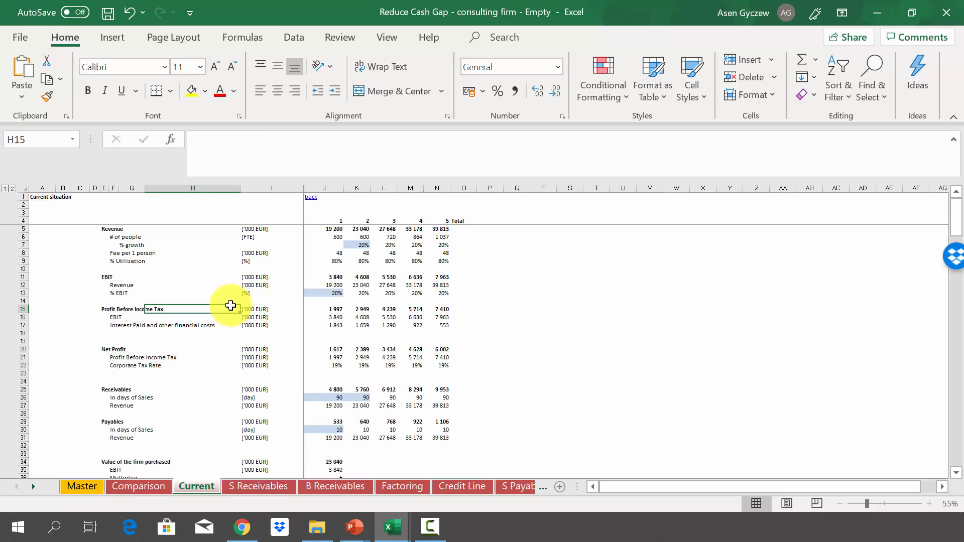
{"action": "left_click", "coordinate": [24, 227]}
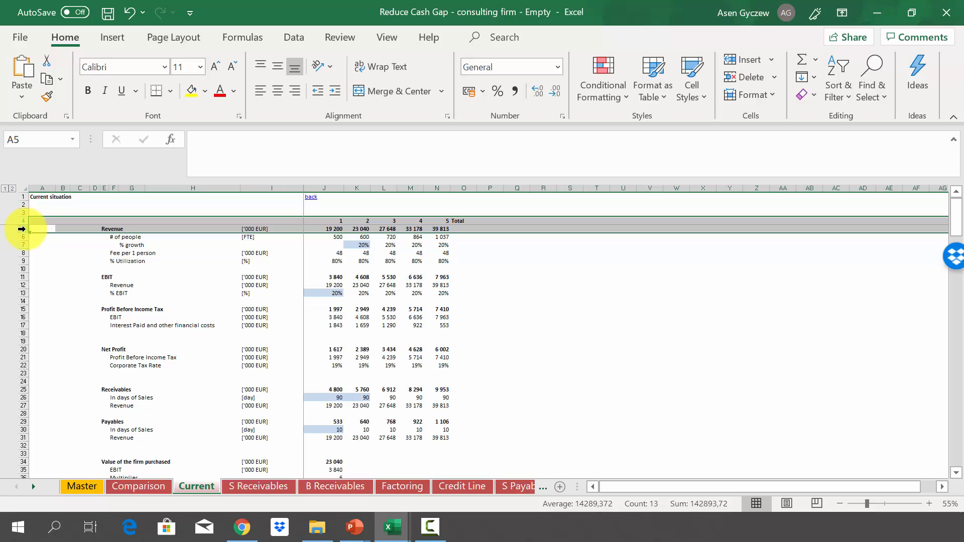
{"action": "left_click", "coordinate": [328, 183]}
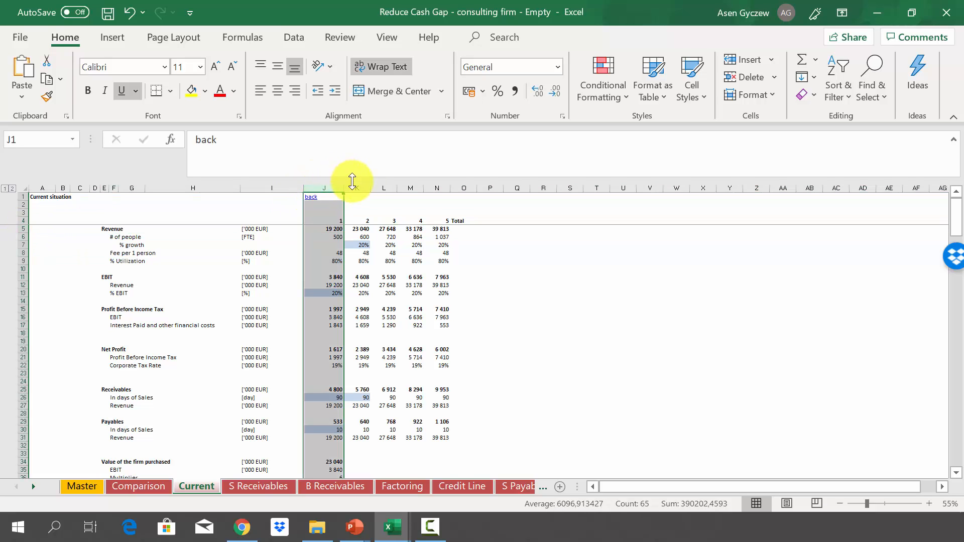
{"action": "left_click", "coordinate": [356, 187]}
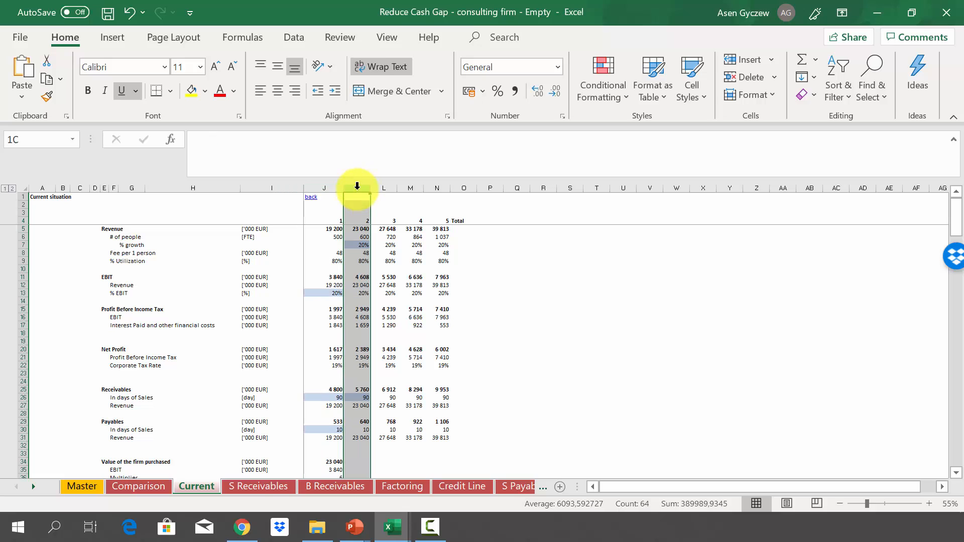
{"action": "left_click", "coordinate": [384, 186]}
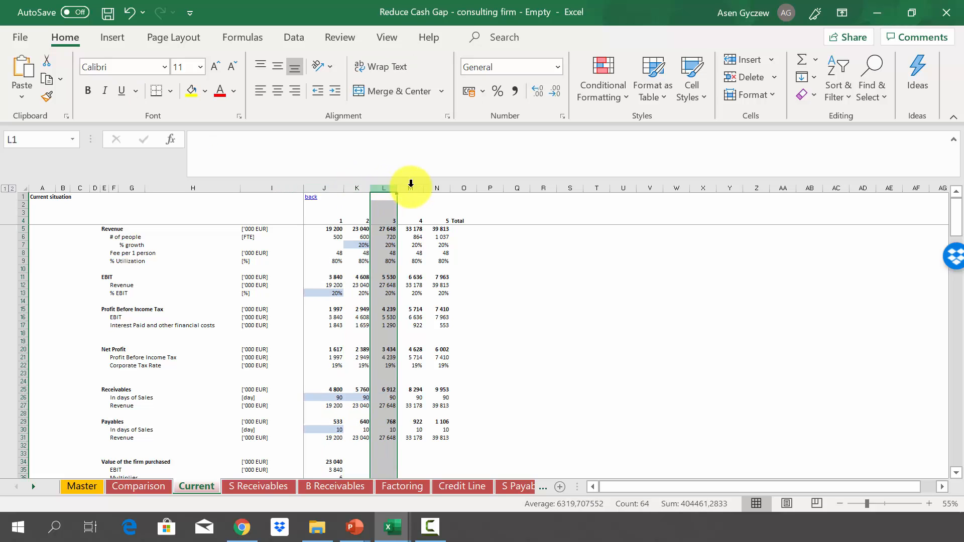
{"action": "left_click", "coordinate": [409, 186]}
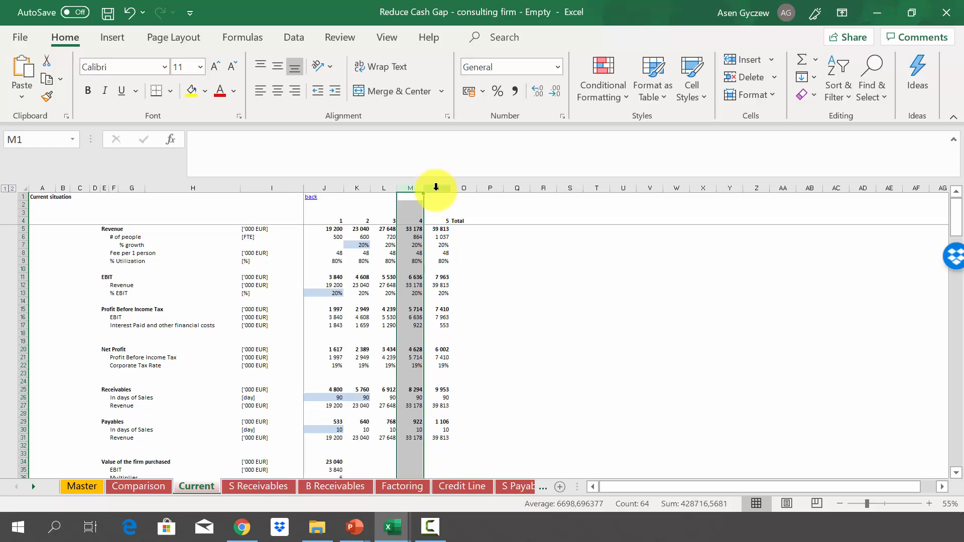
{"action": "left_click", "coordinate": [434, 187]}
- Examine the Revenue block's people, growth, fee per person and utilization drivers, then the year 1 revenue formula
{"action": "left_click", "coordinate": [15, 230]}
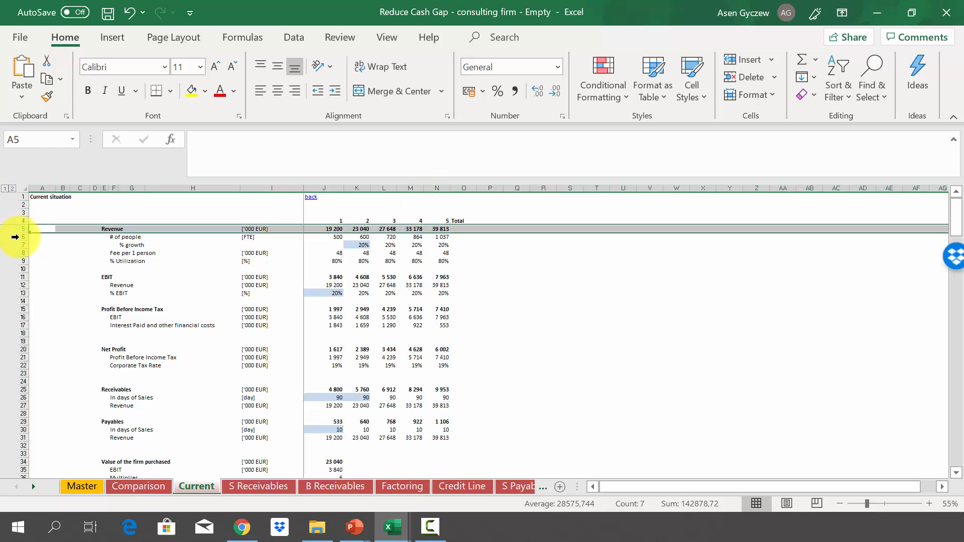
{"action": "left_click", "coordinate": [18, 236]}
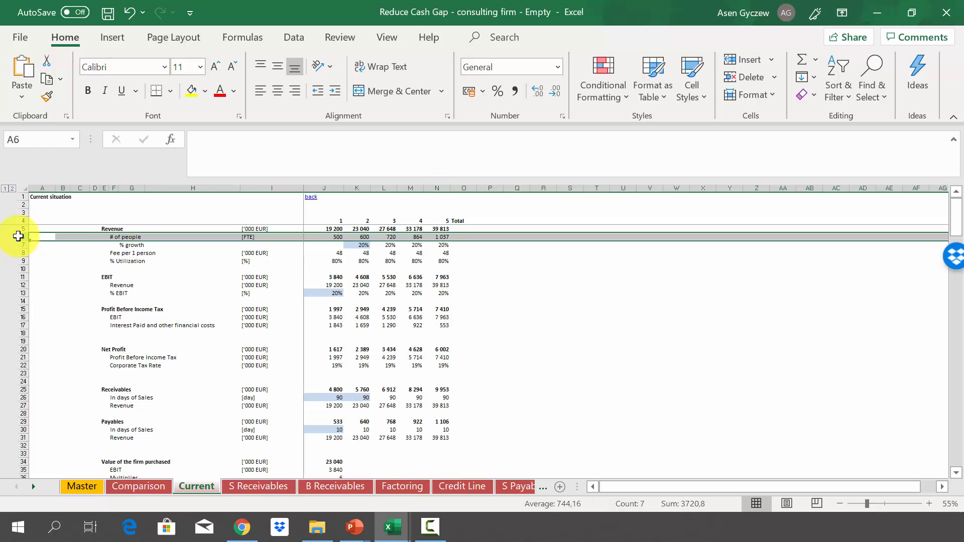
{"action": "left_click", "coordinate": [356, 246]}
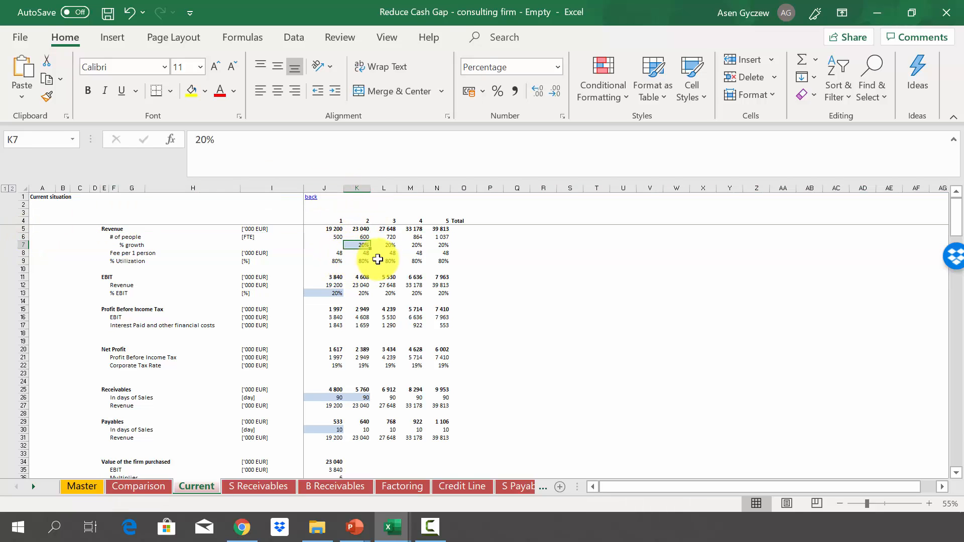
{"action": "left_click", "coordinate": [20, 254]}
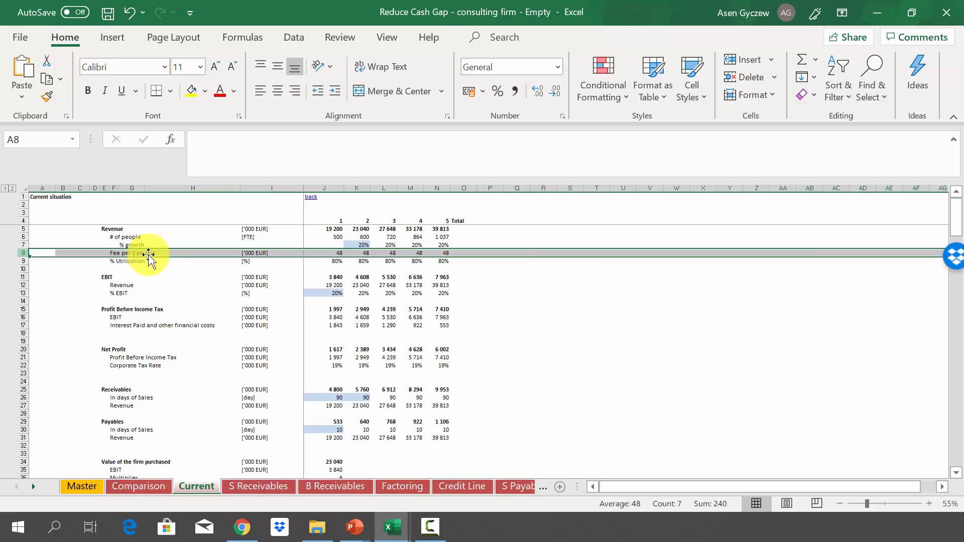
{"action": "left_click", "coordinate": [326, 253]}
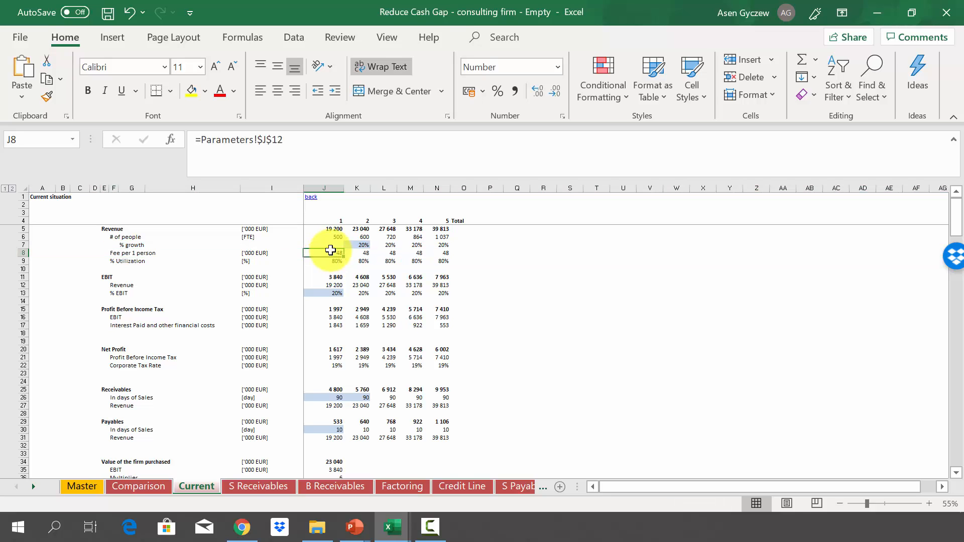
{"action": "left_click", "coordinate": [20, 260]}
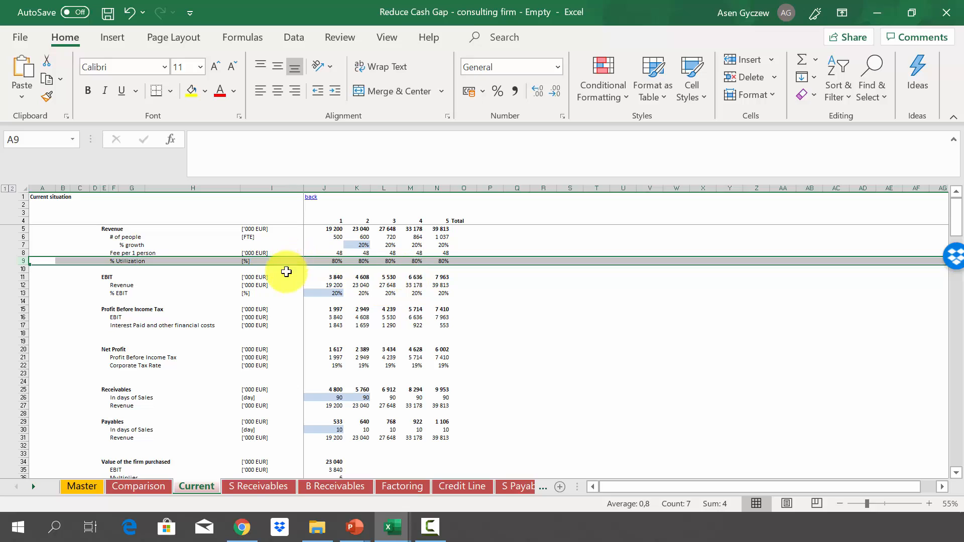
{"action": "left_click", "coordinate": [316, 231]}
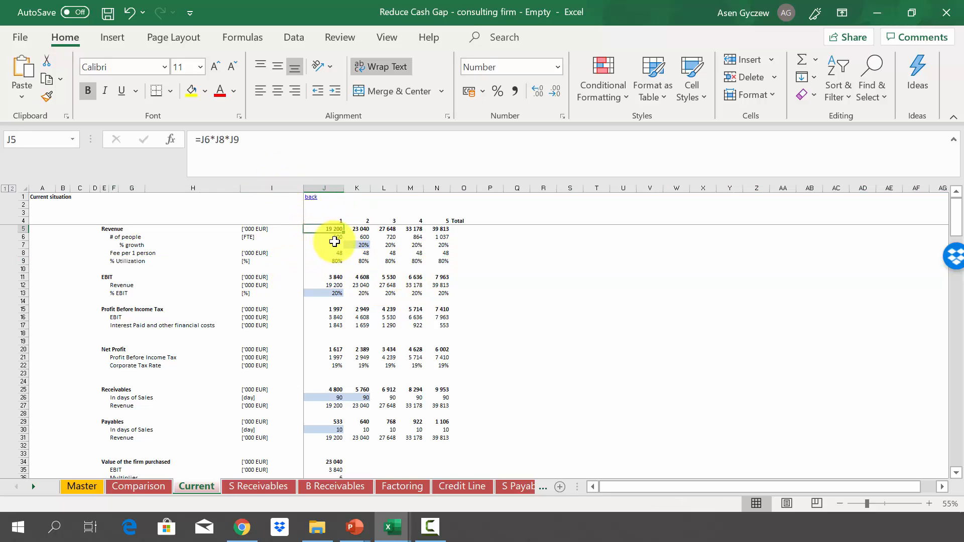
- Examine the EBIT block's Revenue and % EBIT rows and inspect the year 1 EBIT formula
{"action": "left_click", "coordinate": [186, 276]}
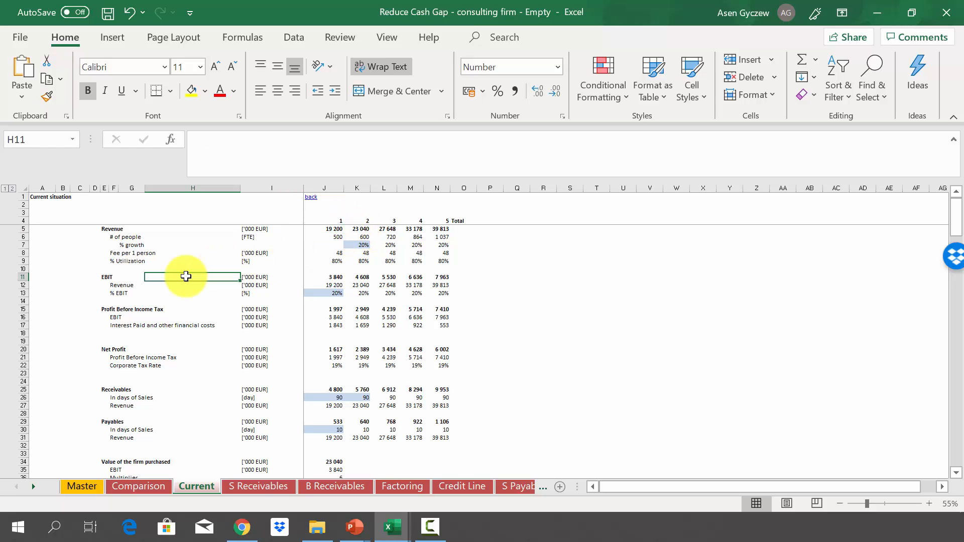
{"action": "left_click", "coordinate": [16, 277]}
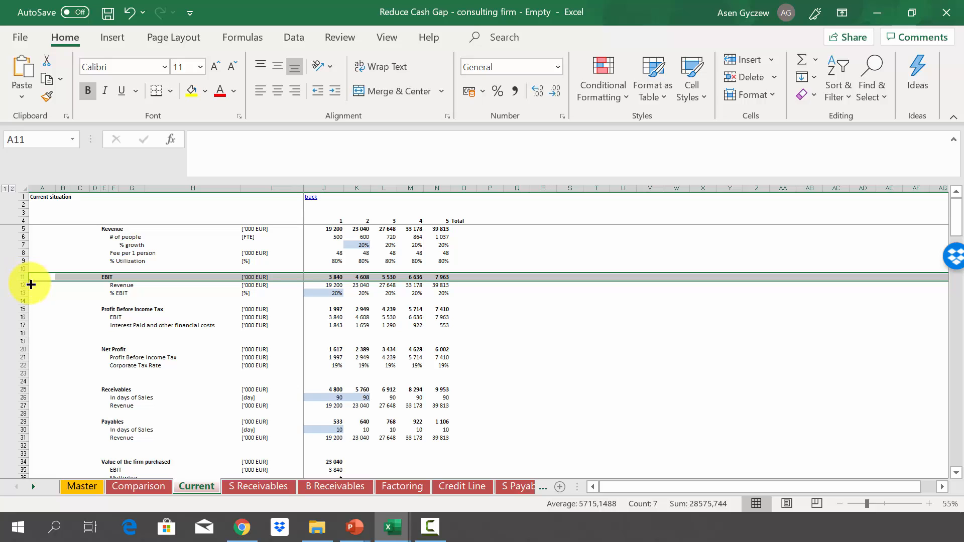
{"action": "left_click", "coordinate": [22, 285]}
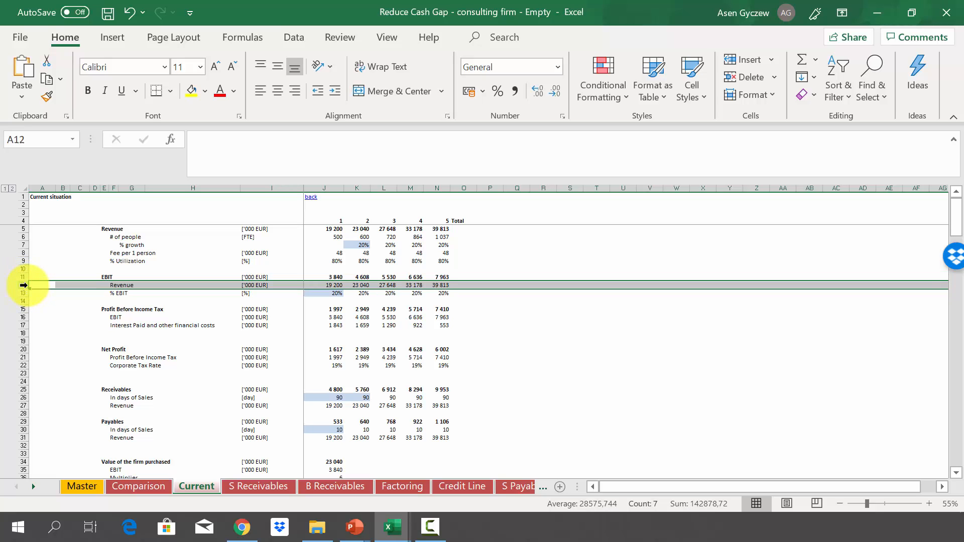
{"action": "left_click", "coordinate": [22, 293]}
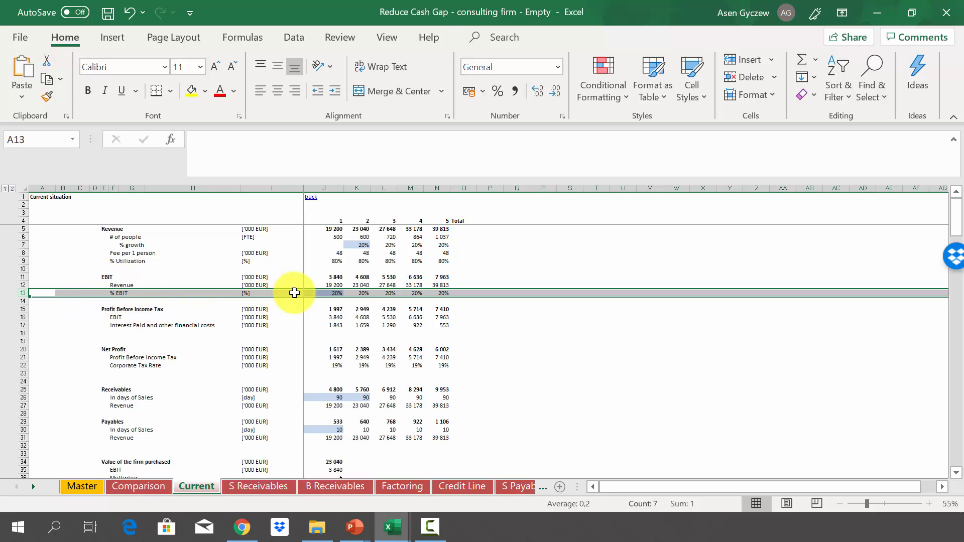
{"action": "left_click", "coordinate": [325, 293]}
{"action": "left_click", "coordinate": [319, 277]}
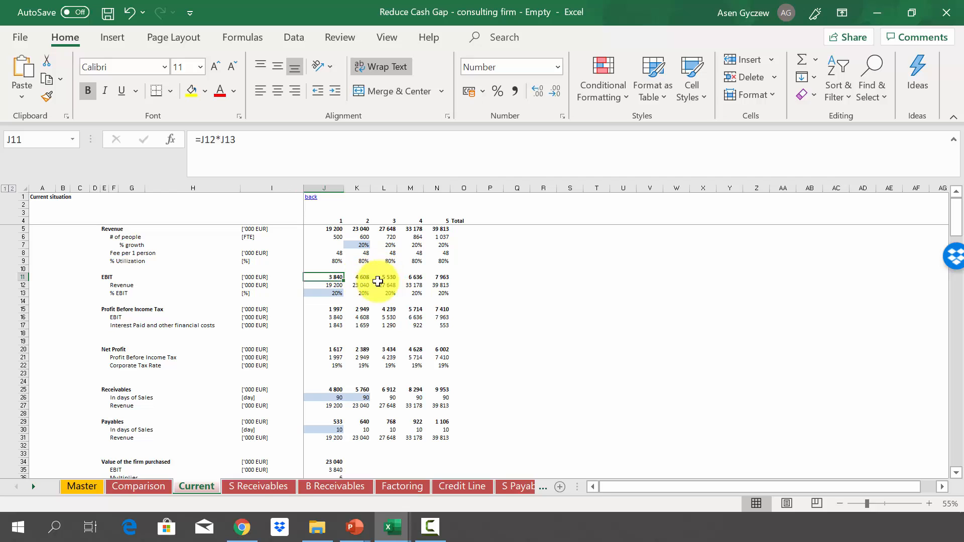
- Examine the Profit Before Income Tax block and inspect the year 1 formula for interest paid and other financial costs
{"action": "left_click", "coordinate": [277, 307]}
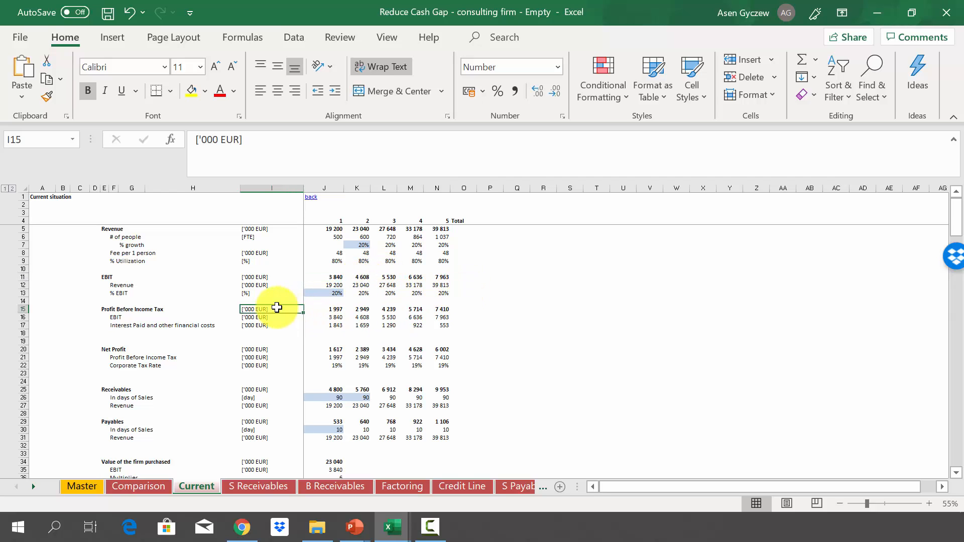
{"action": "left_click", "coordinate": [25, 309]}
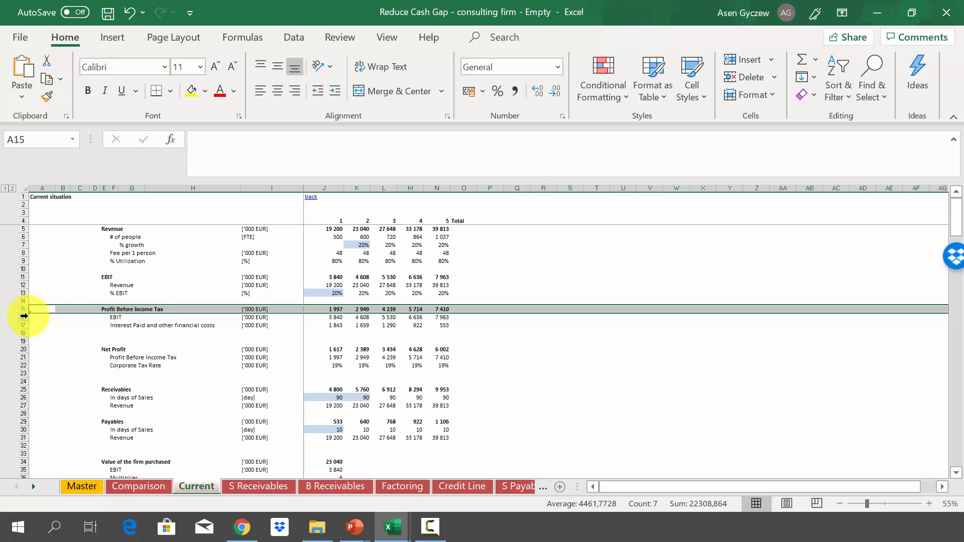
{"action": "left_click", "coordinate": [24, 317]}
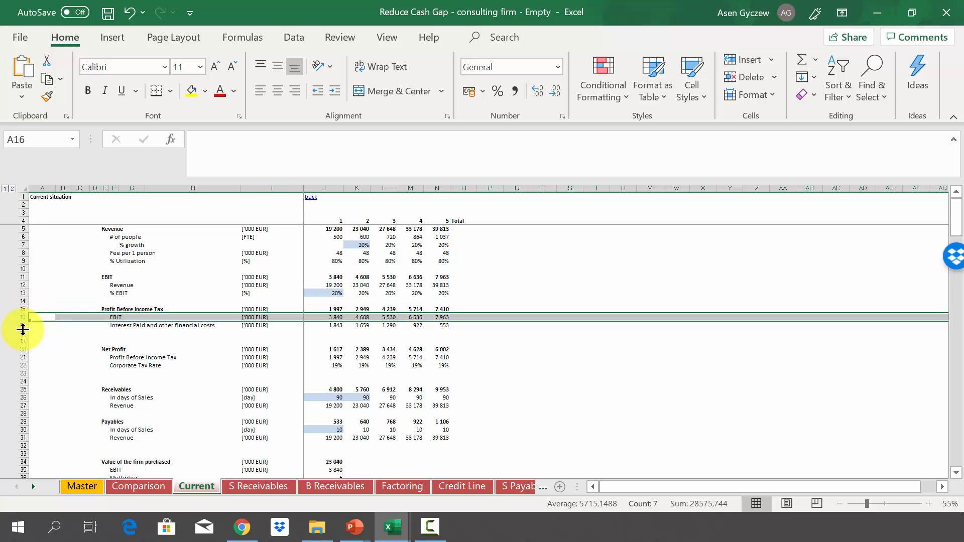
{"action": "left_click", "coordinate": [17, 326]}
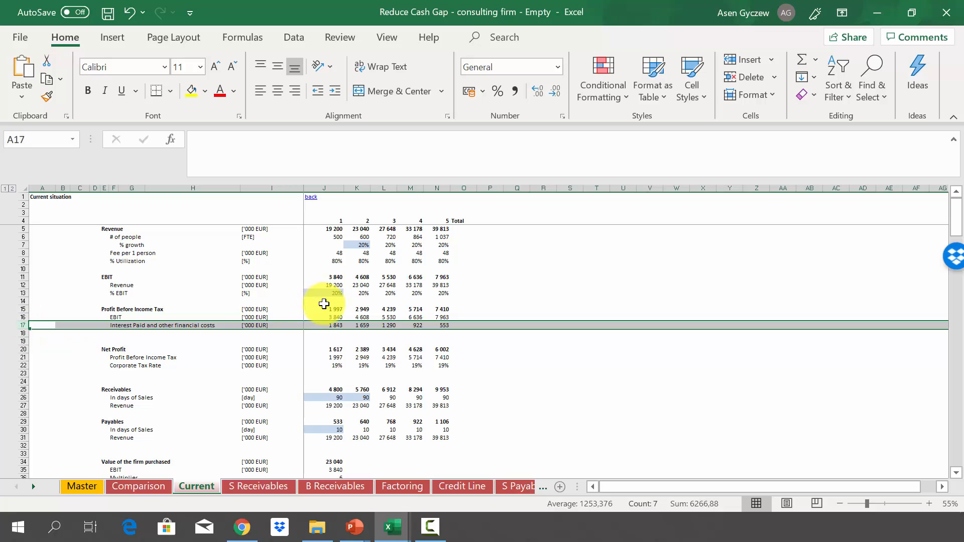
{"action": "left_click", "coordinate": [322, 325]}
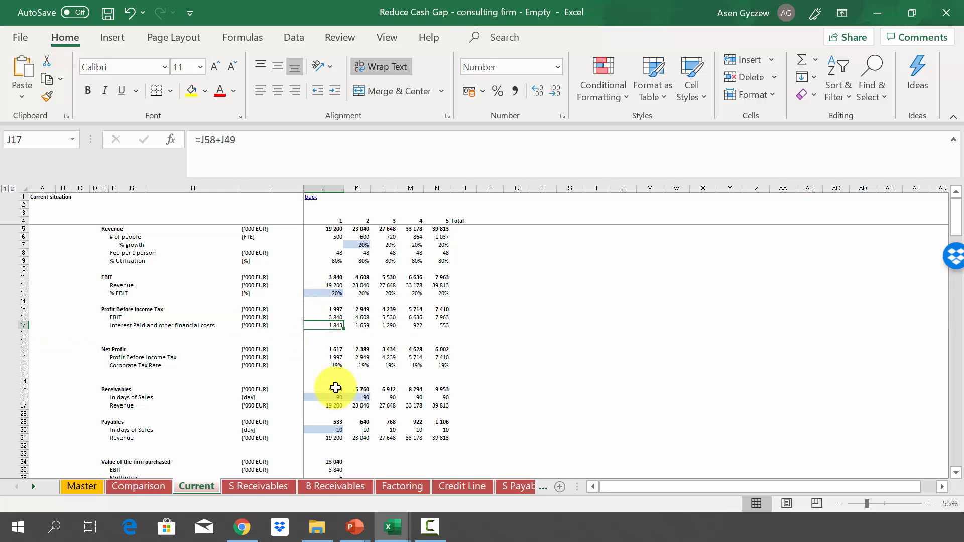
- Examine the Net Profit block's pre-tax profit and Corporate Tax Rate rows and inspect the year 1 net profit formula
{"action": "left_click", "coordinate": [20, 349]}
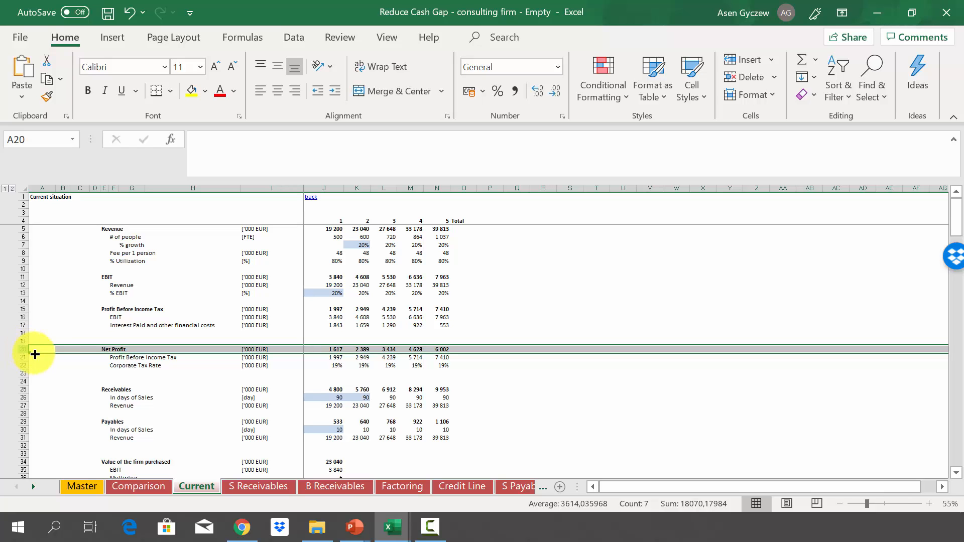
{"action": "left_click", "coordinate": [22, 357]}
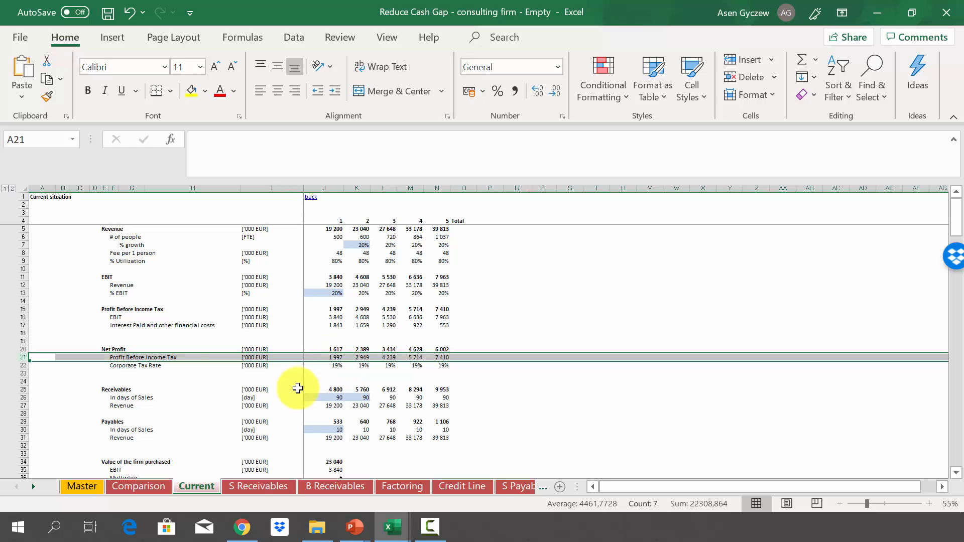
{"action": "left_click", "coordinate": [23, 366]}
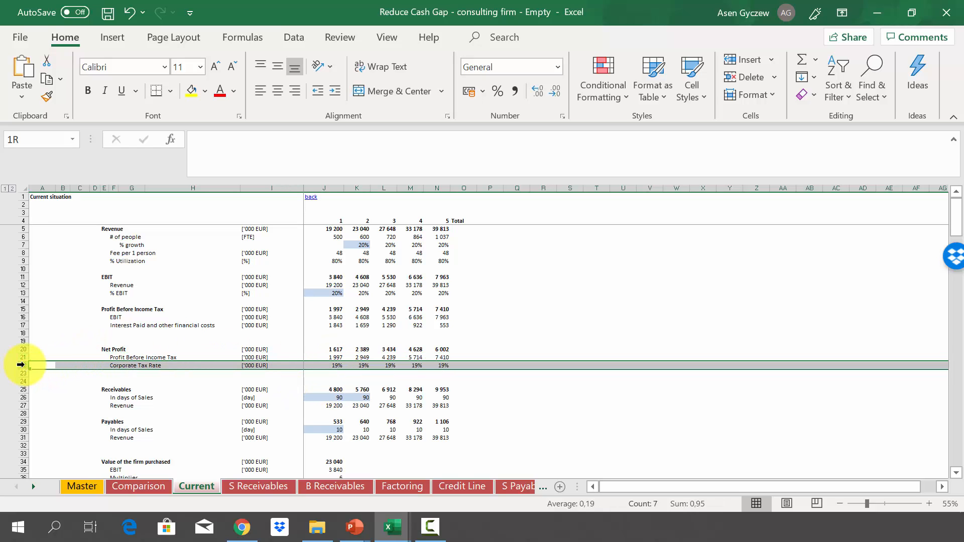
{"action": "left_click", "coordinate": [320, 346]}
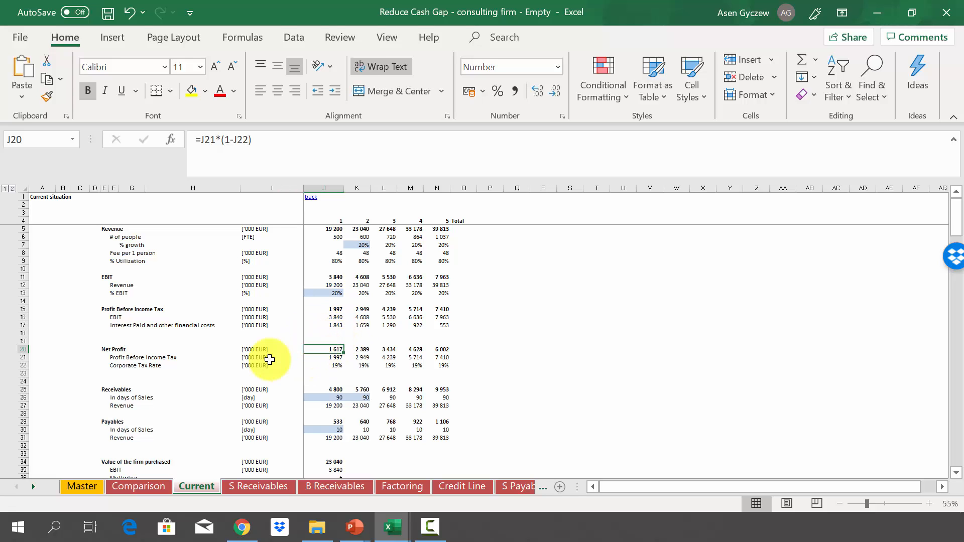
- Examine the Receivables block's days of sales and revenue rows, then inspect the receivables formulas for years 1 and 5
{"action": "left_click", "coordinate": [185, 373]}
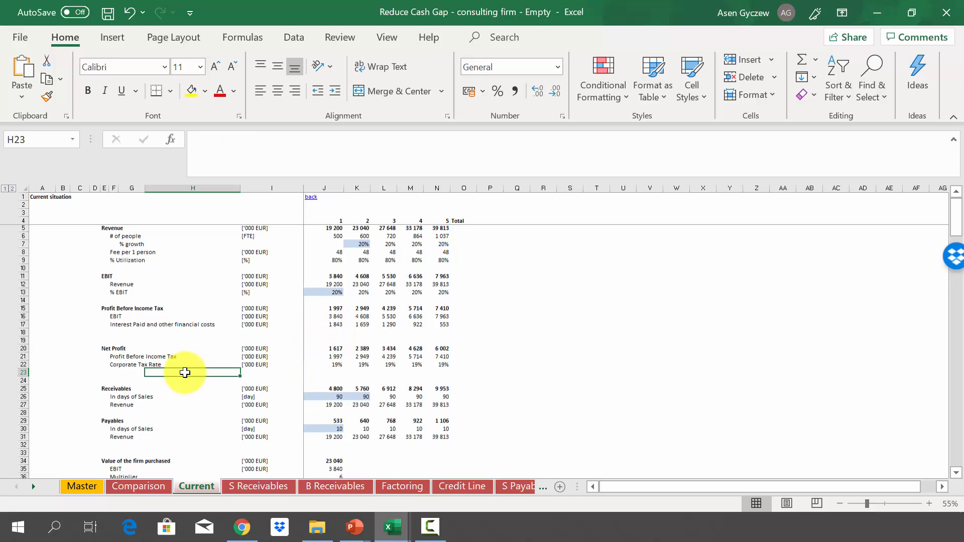
{"action": "scroll", "coordinate": [185, 373], "scroll_direction": "down", "scroll_amount": 2}
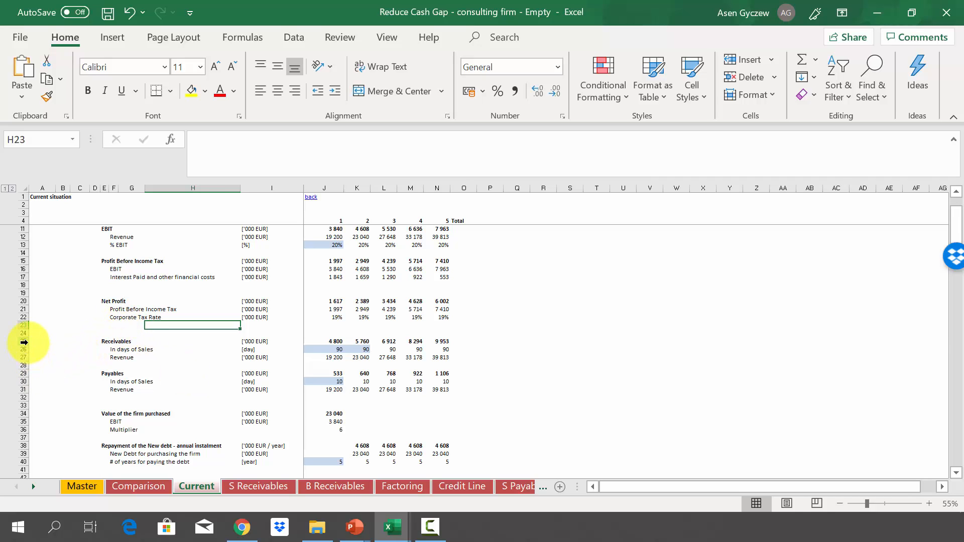
{"action": "left_click", "coordinate": [23, 342]}
{"action": "left_click", "coordinate": [26, 350]}
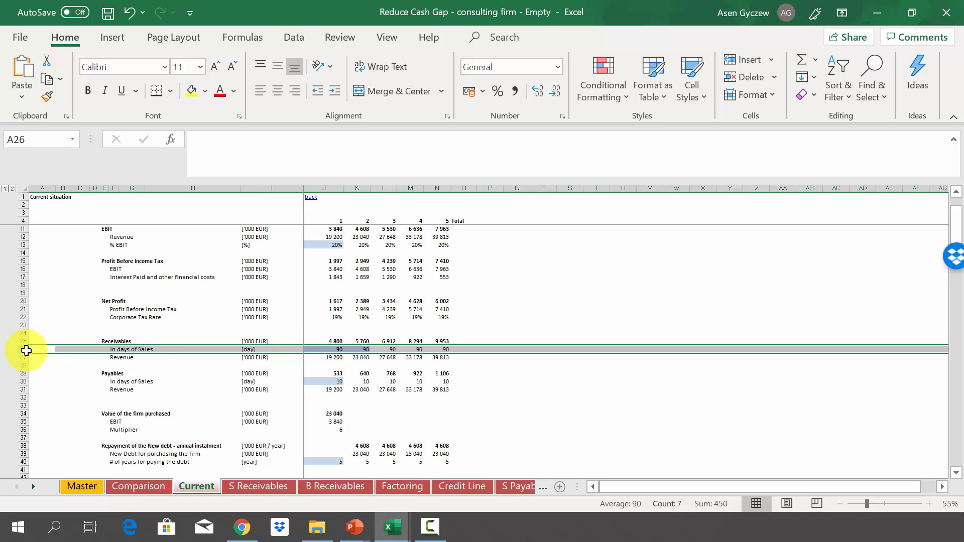
{"action": "left_click", "coordinate": [322, 350]}
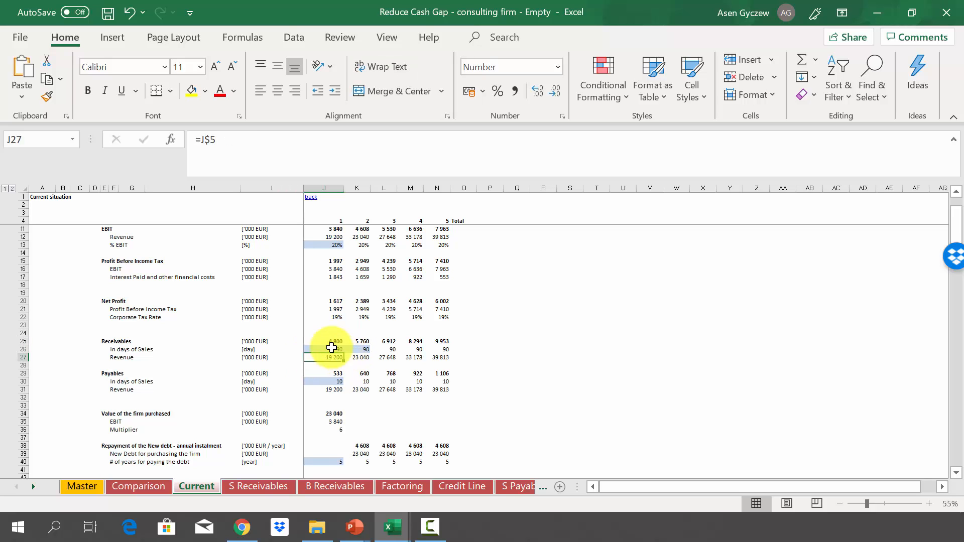
{"action": "left_click", "coordinate": [318, 343]}
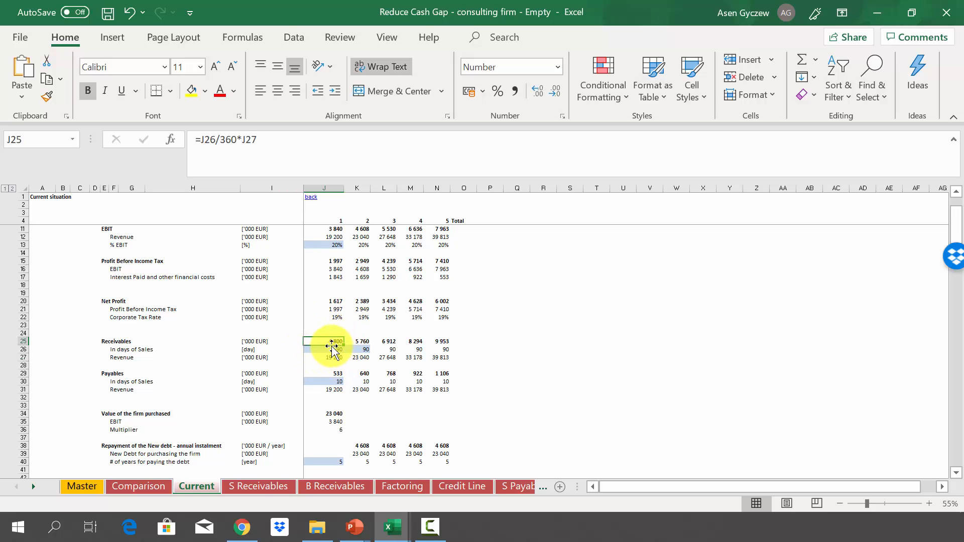
{"action": "left_click", "coordinate": [441, 342]}
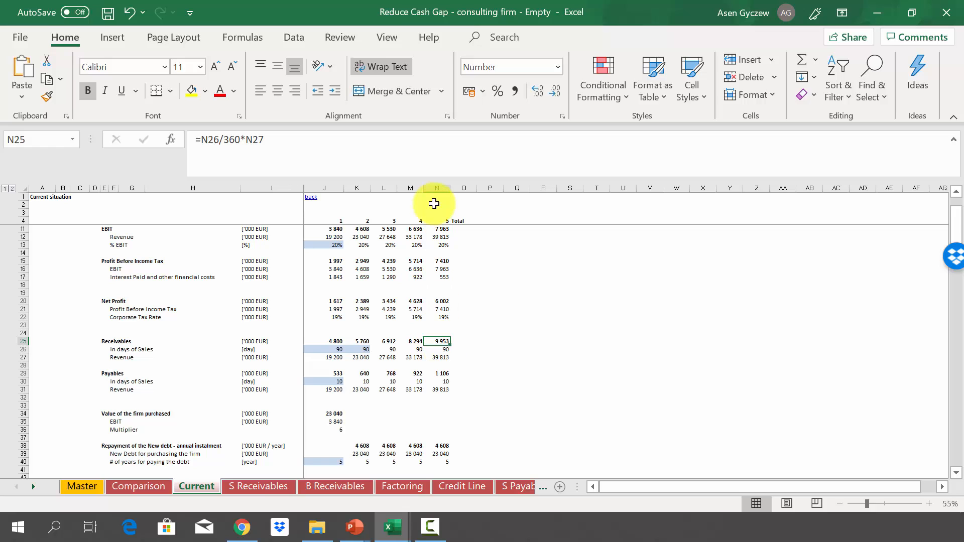
{"action": "left_click", "coordinate": [441, 188]}
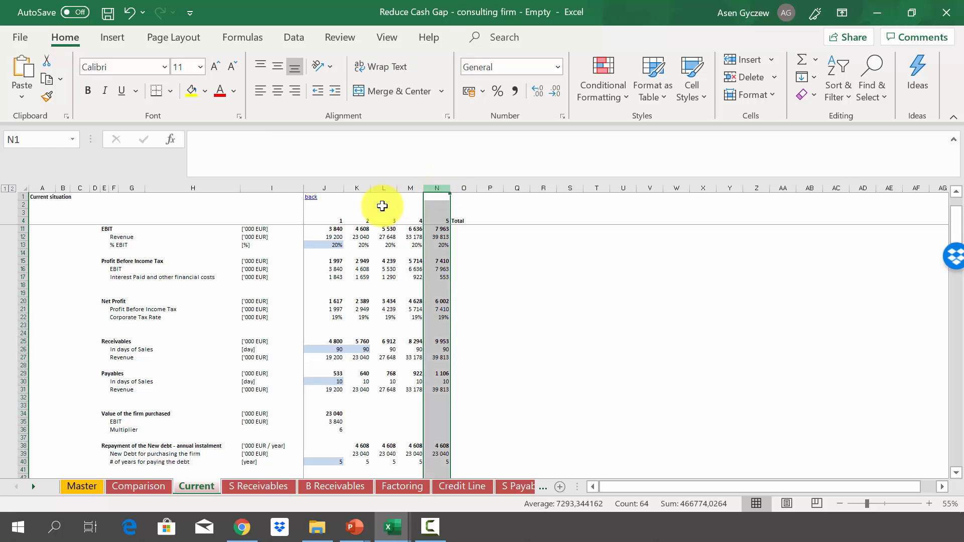
- Examine the Payables block and inspect the year 1 input for payables in days of sales
{"action": "left_click", "coordinate": [20, 373]}
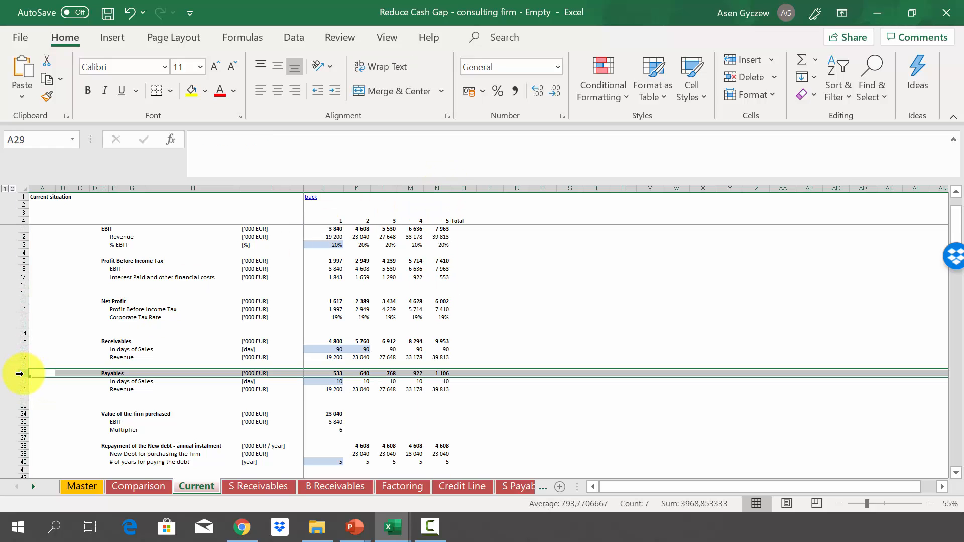
{"action": "left_click", "coordinate": [21, 381]}
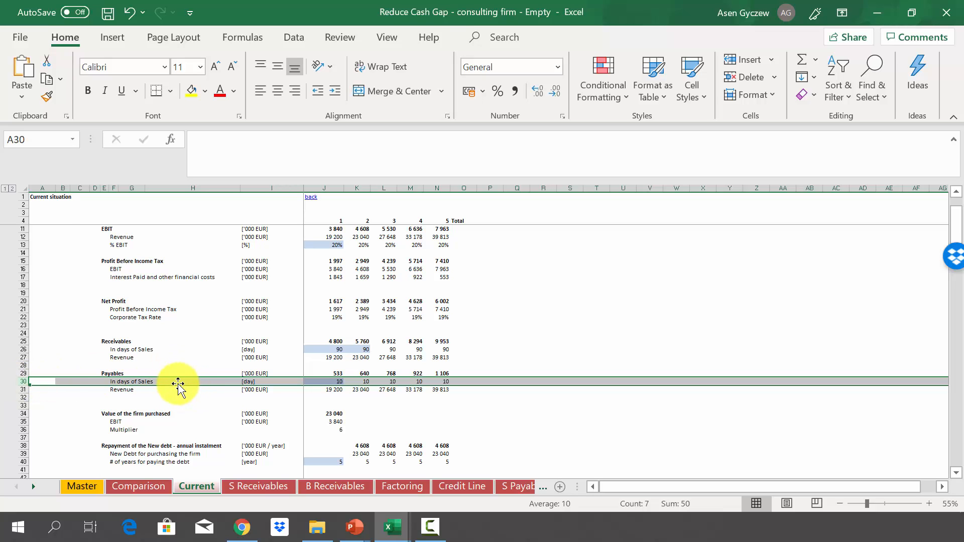
{"action": "left_click", "coordinate": [323, 382]}
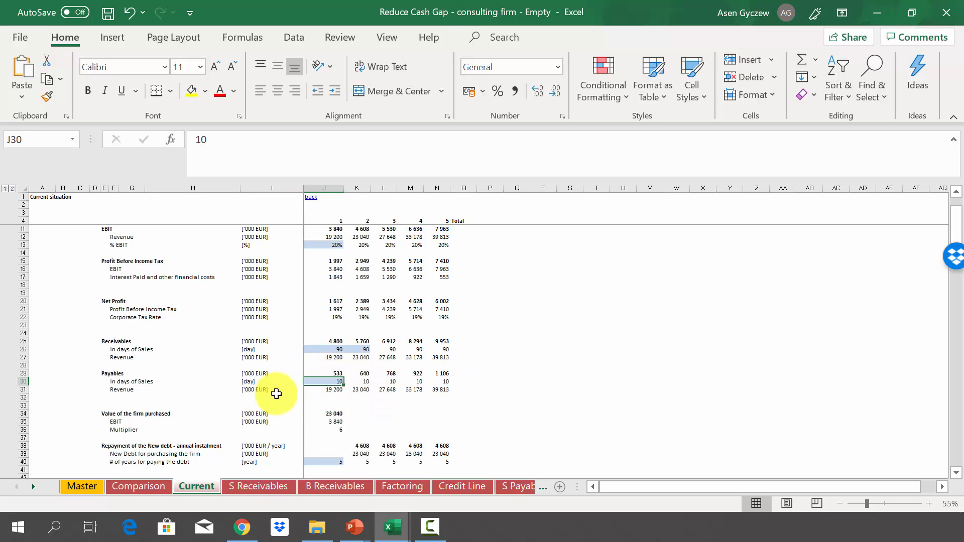
- Examine the EBIT and Multiplier rows under Value of the firm purchased and inspect the firm value formula
{"action": "left_click", "coordinate": [232, 405]}
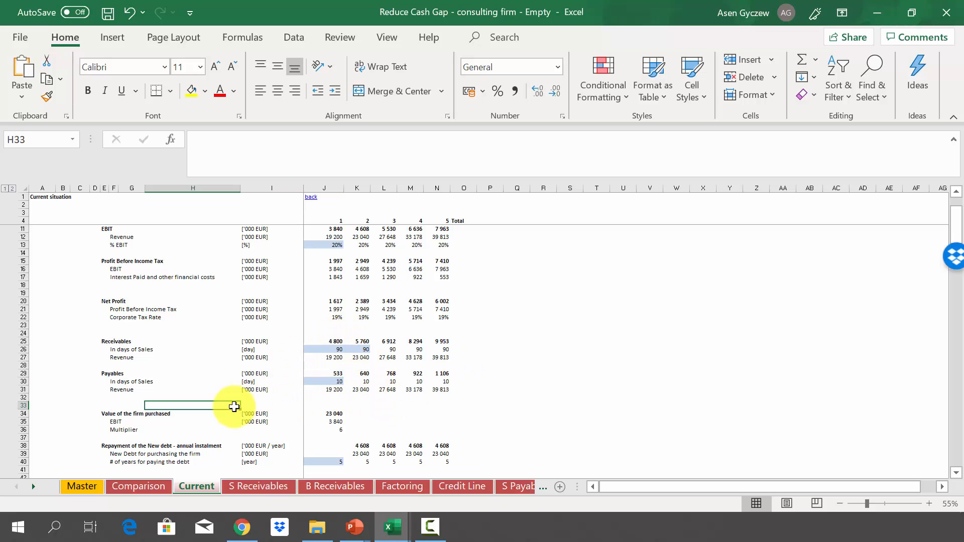
{"action": "scroll", "coordinate": [234, 406], "scroll_direction": "down", "scroll_amount": 2}
{"action": "scroll", "coordinate": [234, 406], "scroll_direction": "down", "scroll_amount": 1}
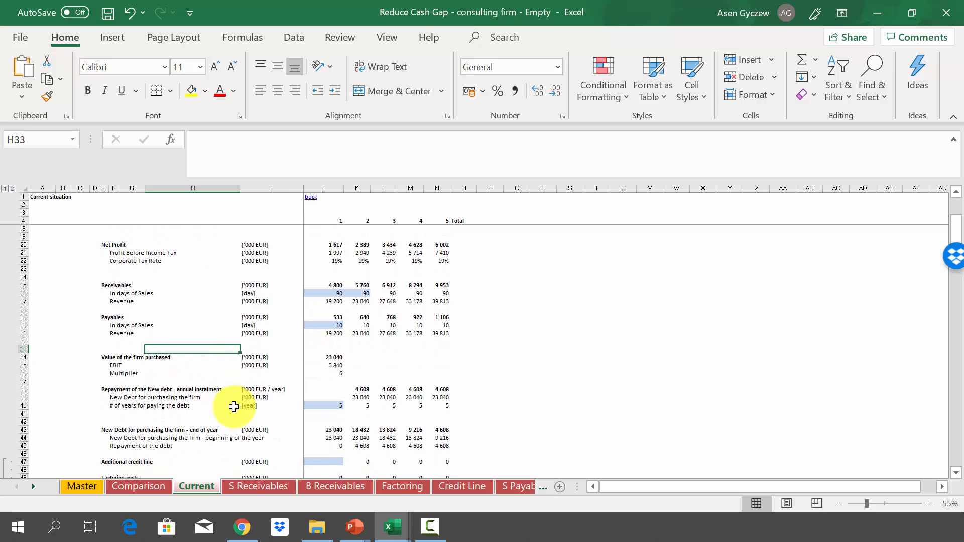
{"action": "left_click", "coordinate": [18, 357]}
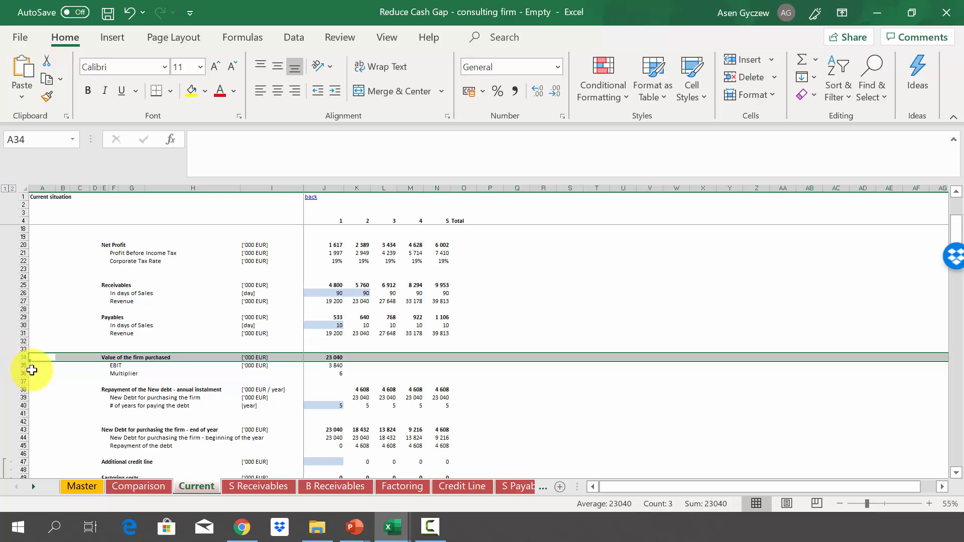
{"action": "left_click", "coordinate": [22, 366]}
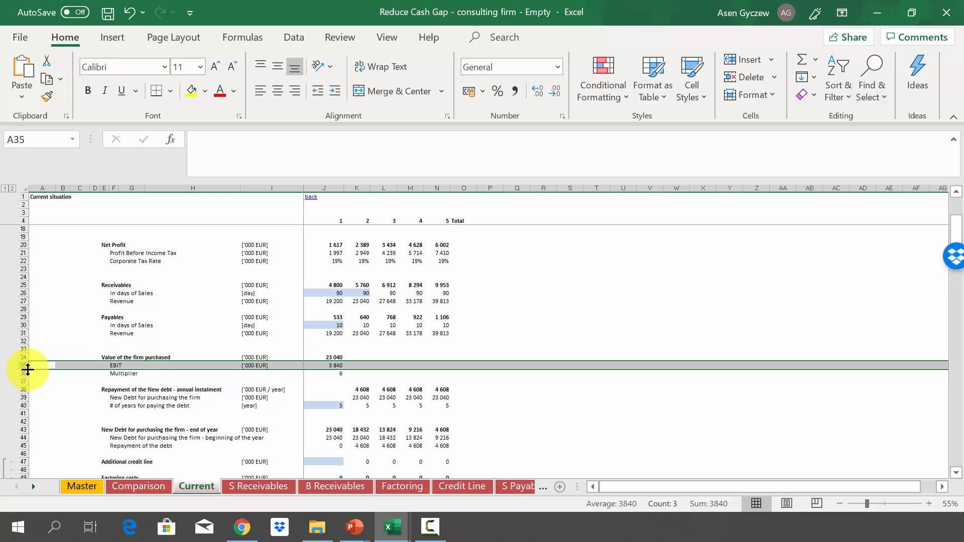
{"action": "left_click", "coordinate": [23, 373]}
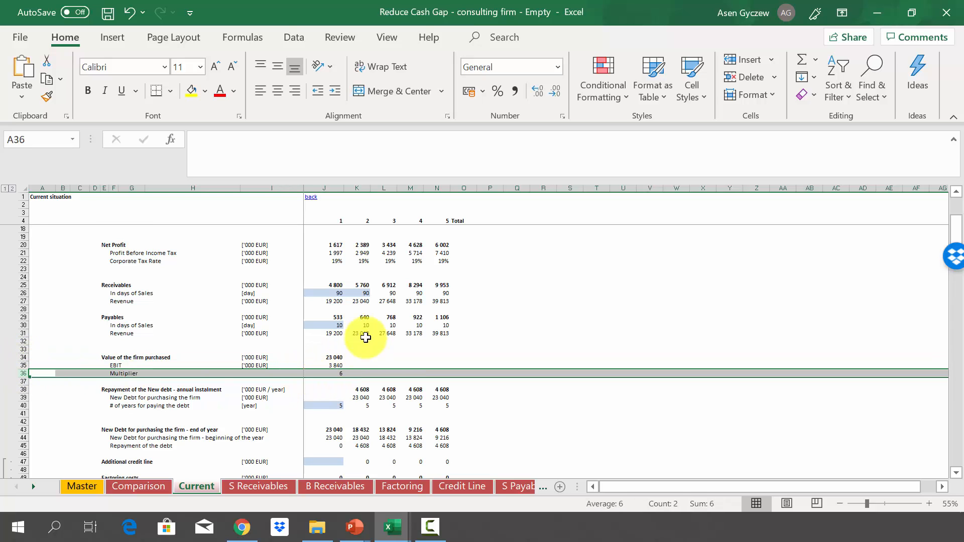
{"action": "left_click", "coordinate": [313, 357]}
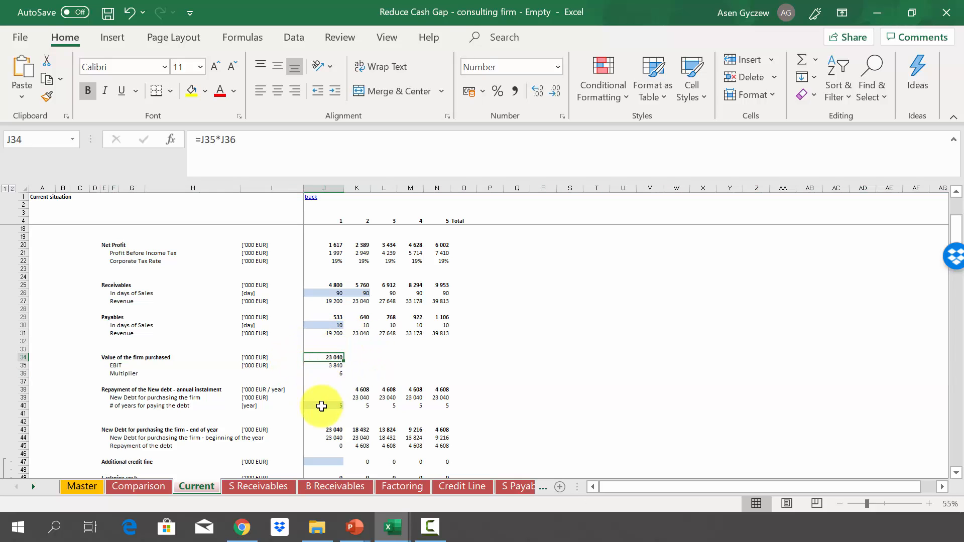
- Examine the new debt repayment block, inspecting the year 2 annual instalment formula and the input for the number of years for paying the debt
{"action": "left_click", "coordinate": [124, 406]}
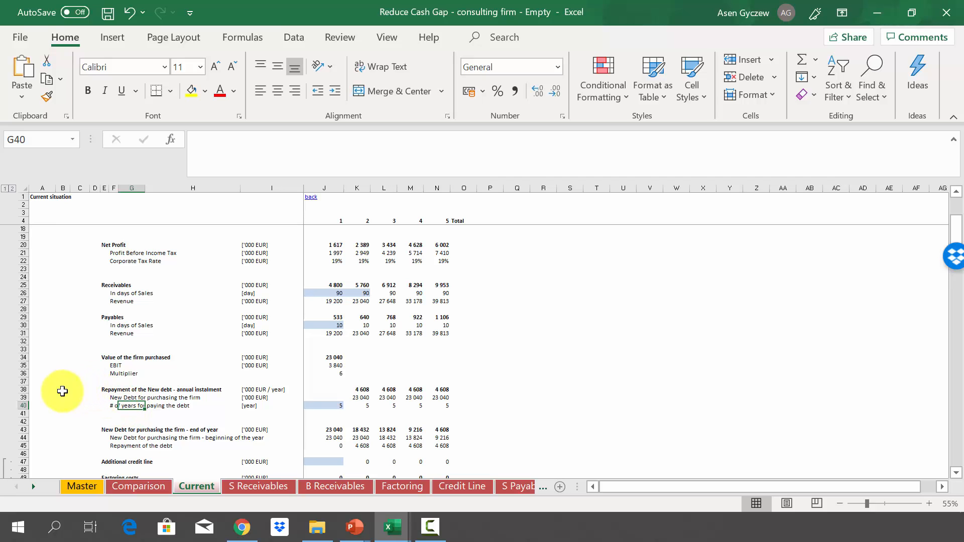
{"action": "left_click", "coordinate": [23, 390]}
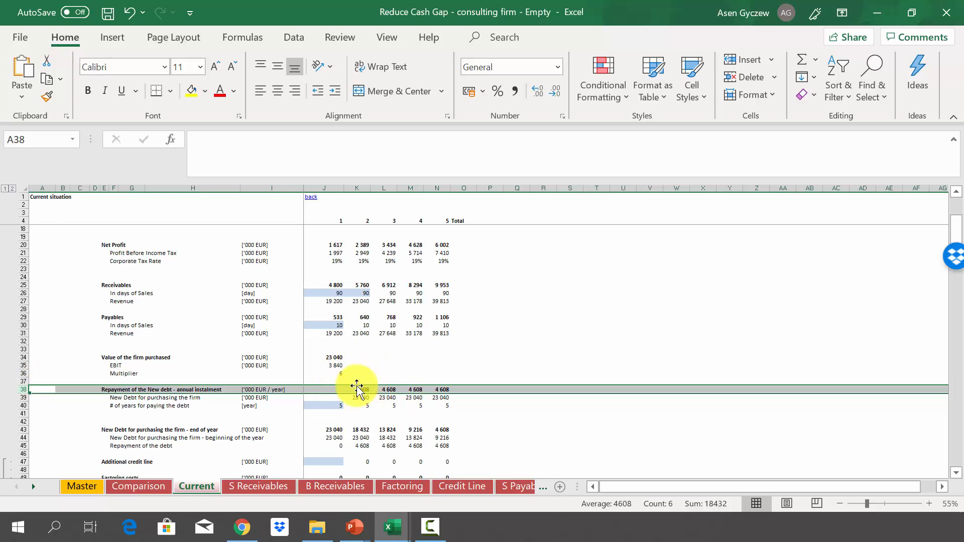
{"action": "left_click", "coordinate": [346, 398]}
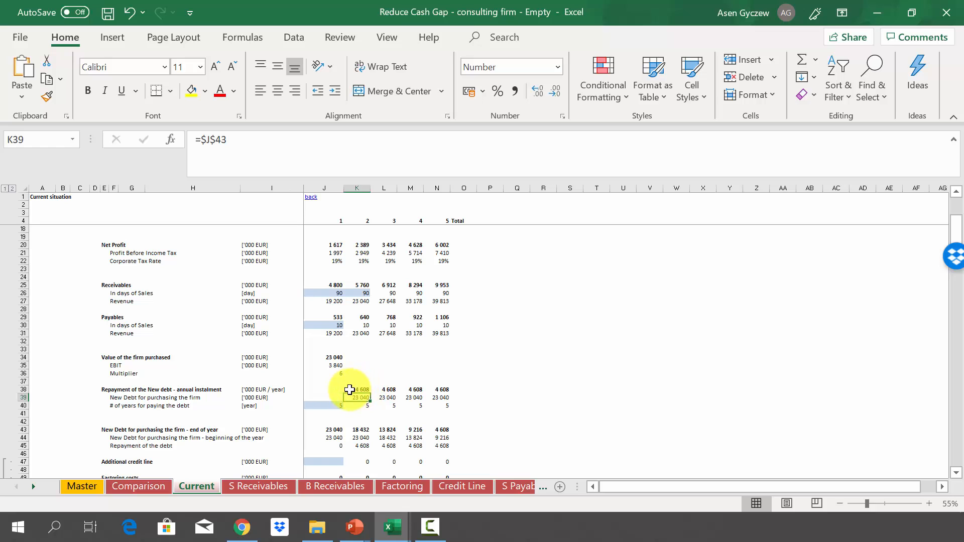
{"action": "left_click", "coordinate": [329, 404]}
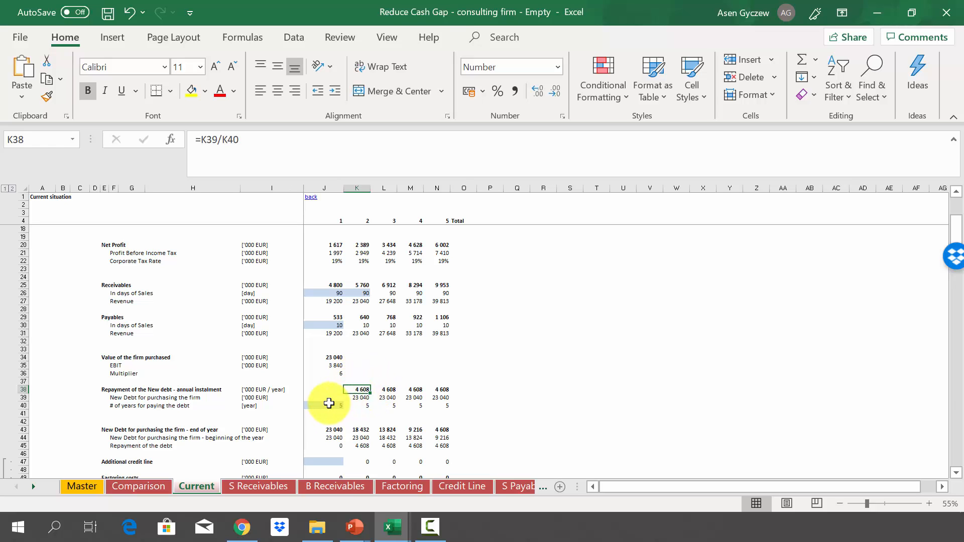
{"action": "left_click", "coordinate": [14, 405]}
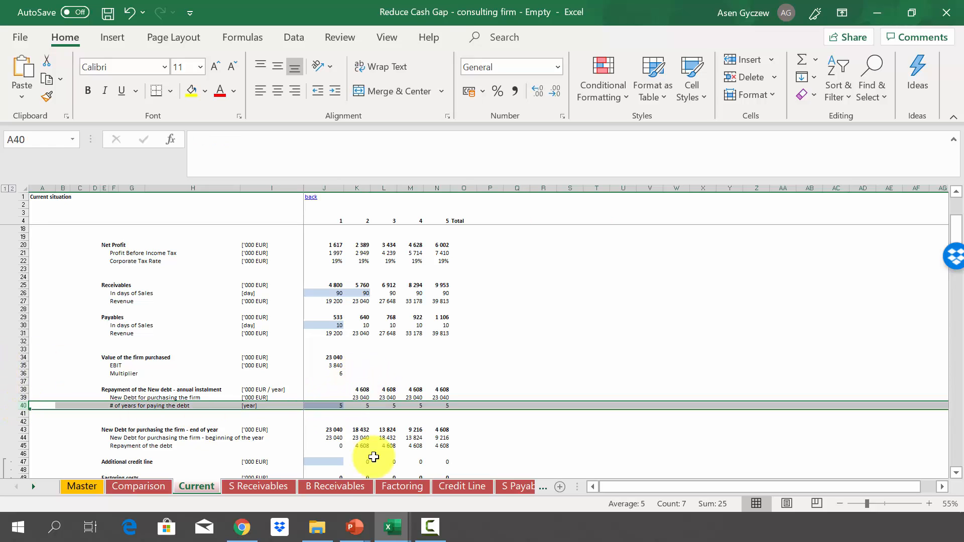
{"action": "left_click", "coordinate": [327, 405]}
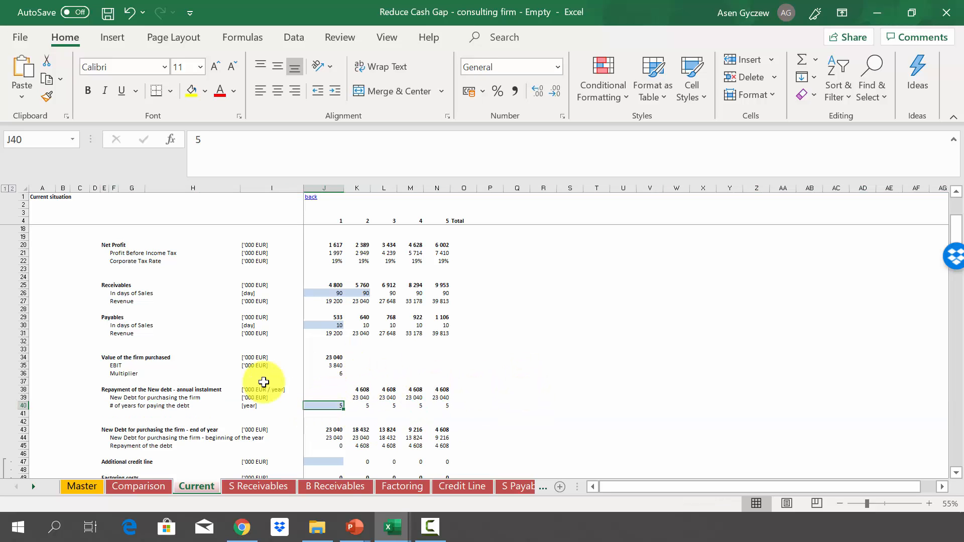
- Examine the New Debt for purchasing the firm block's beginning balance and repayment rows, and inspect the end-of-year debt formulas for years 2 and 5
{"action": "scroll", "coordinate": [264, 382], "scroll_direction": "down", "scroll_amount": 2}
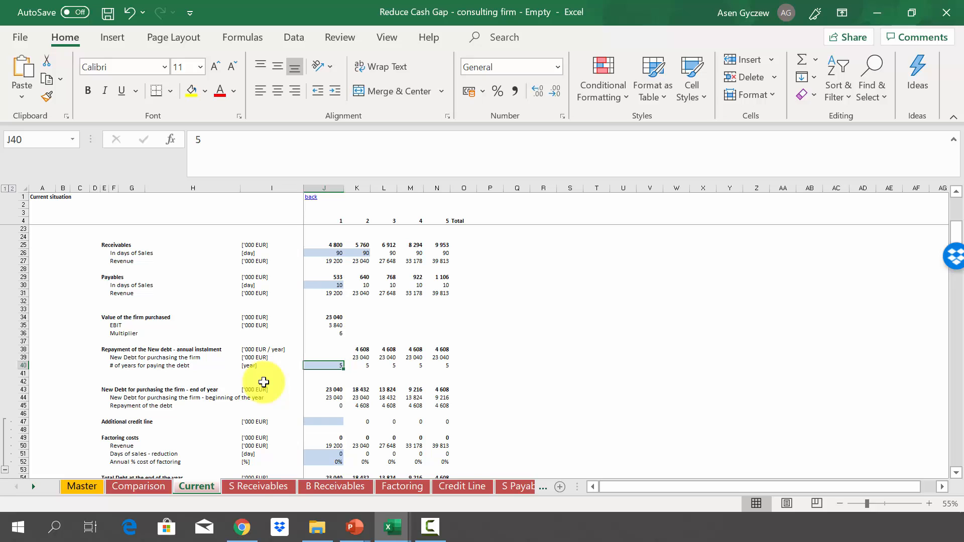
{"action": "left_click", "coordinate": [22, 389]}
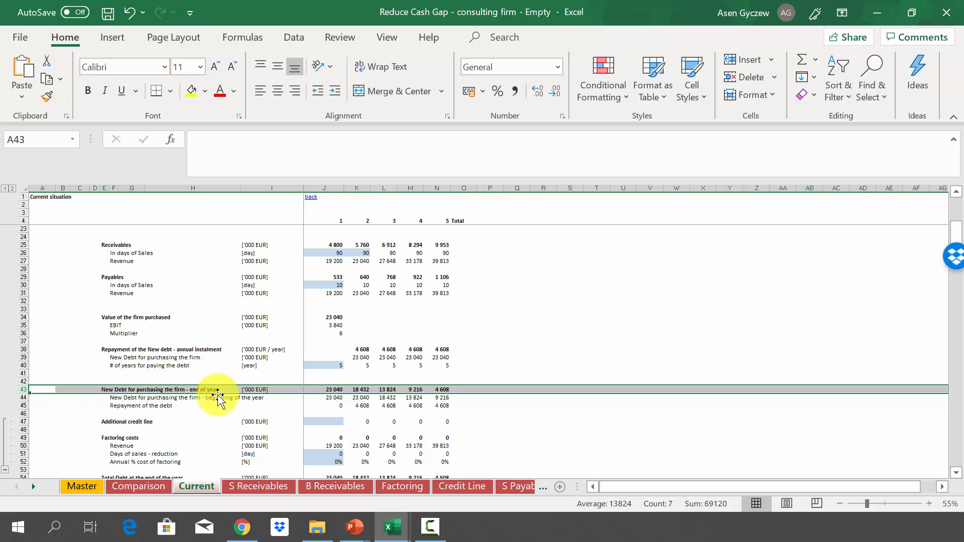
{"action": "left_click", "coordinate": [20, 399]}
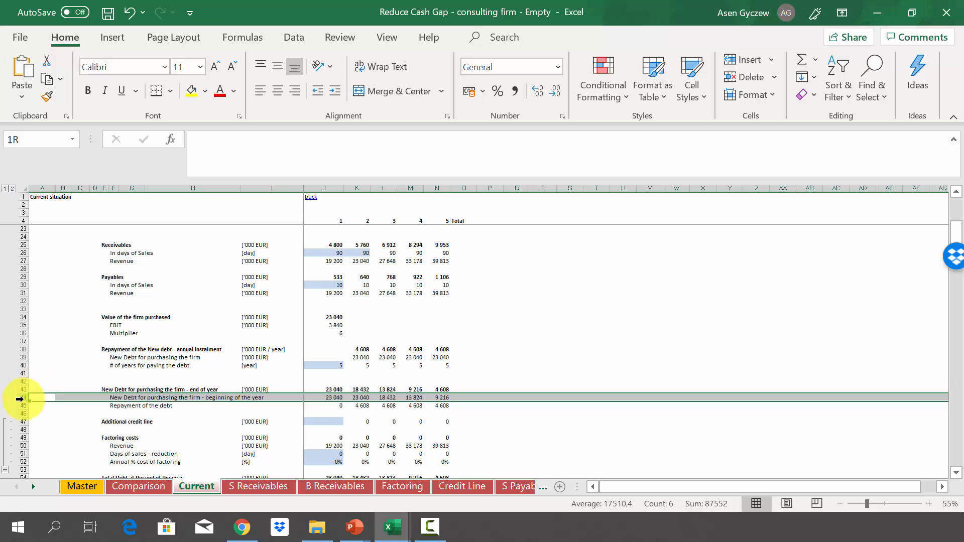
{"action": "left_click", "coordinate": [338, 409]}
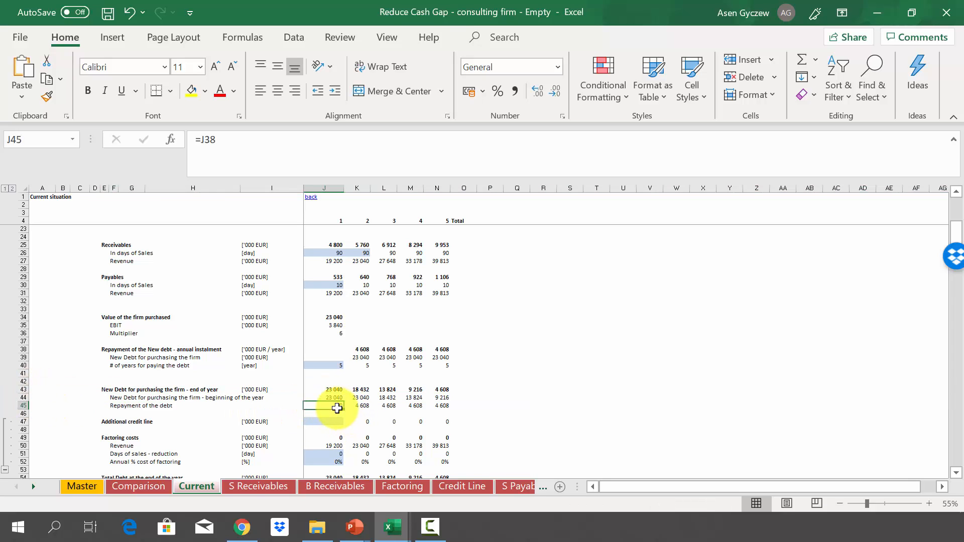
{"action": "left_click", "coordinate": [19, 405]}
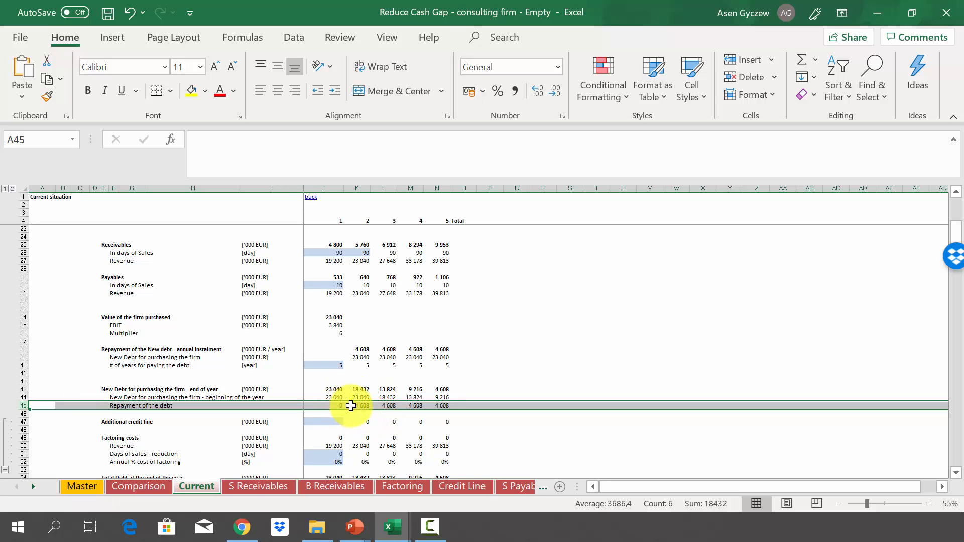
{"action": "left_click", "coordinate": [366, 390]}
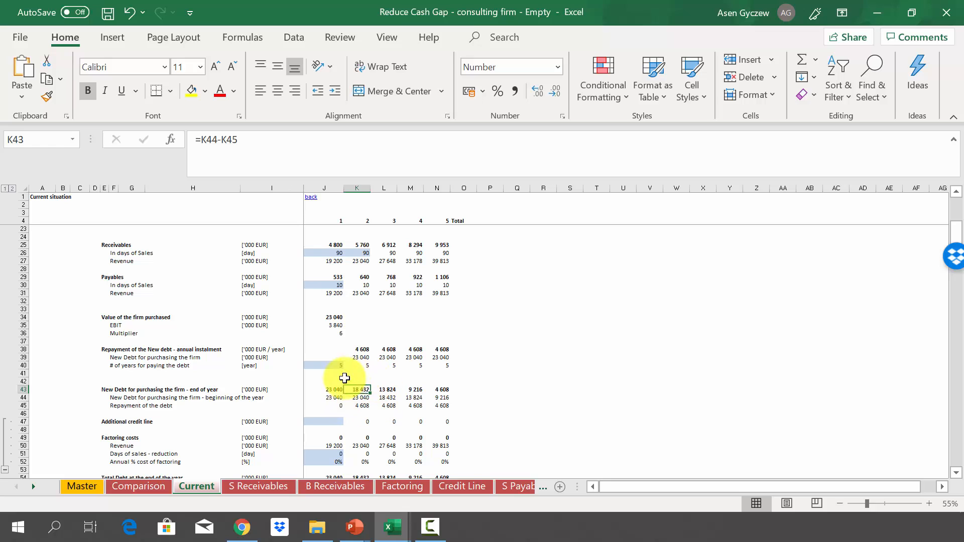
{"action": "left_click", "coordinate": [426, 389]}
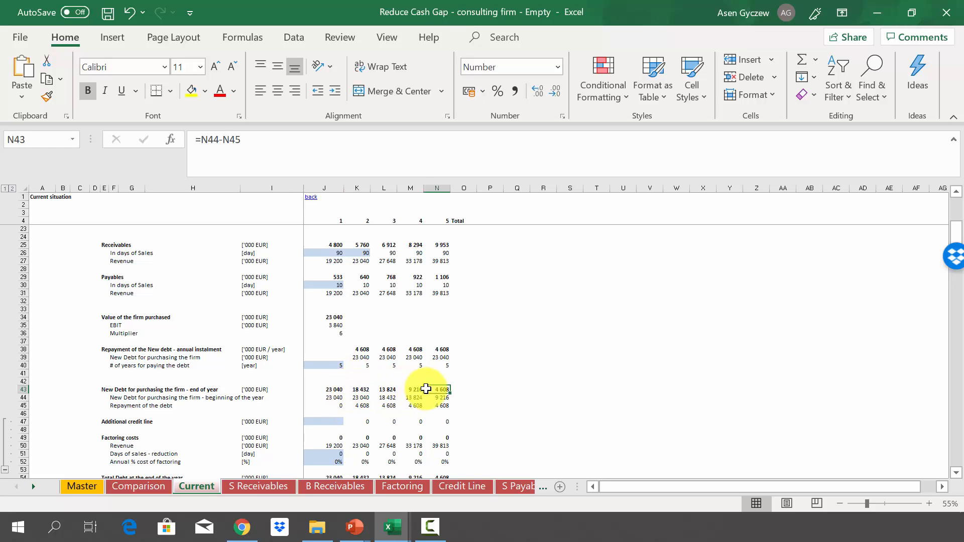
{"action": "left_click", "coordinate": [442, 189]}
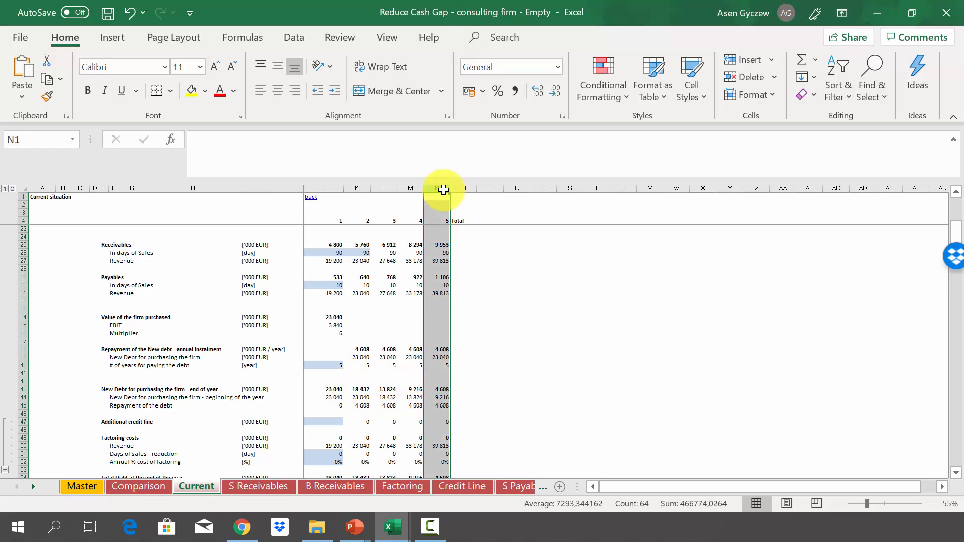
{"action": "left_click", "coordinate": [433, 388]}
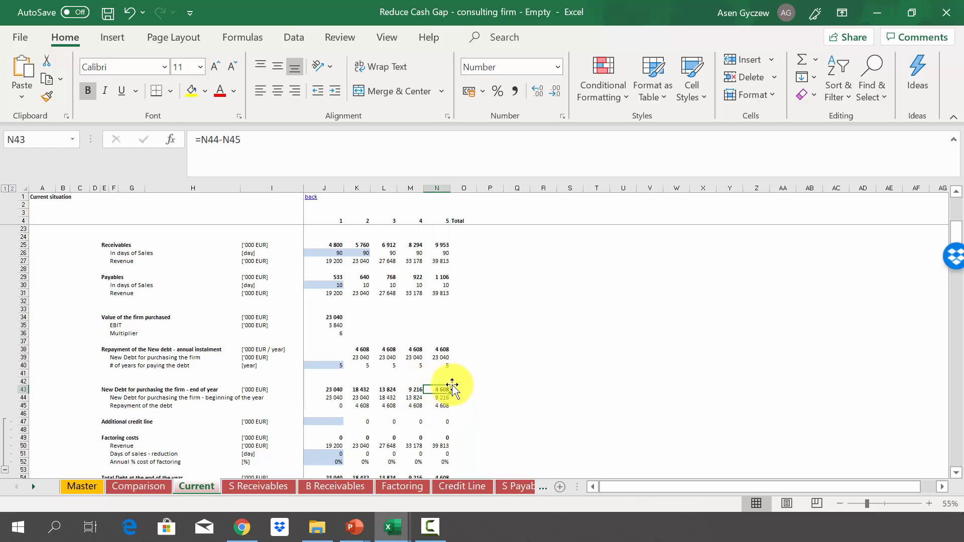
- Review the Additional credit line row and the Factoring costs block below the new debt calculation
{"action": "left_click", "coordinate": [21, 421]}
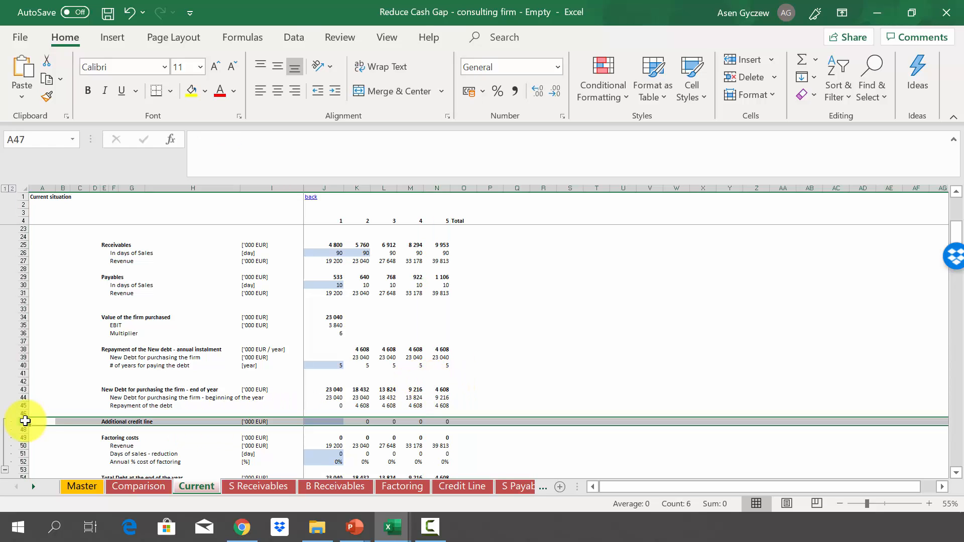
{"action": "scroll", "coordinate": [103, 367], "scroll_direction": "down", "scroll_amount": 2}
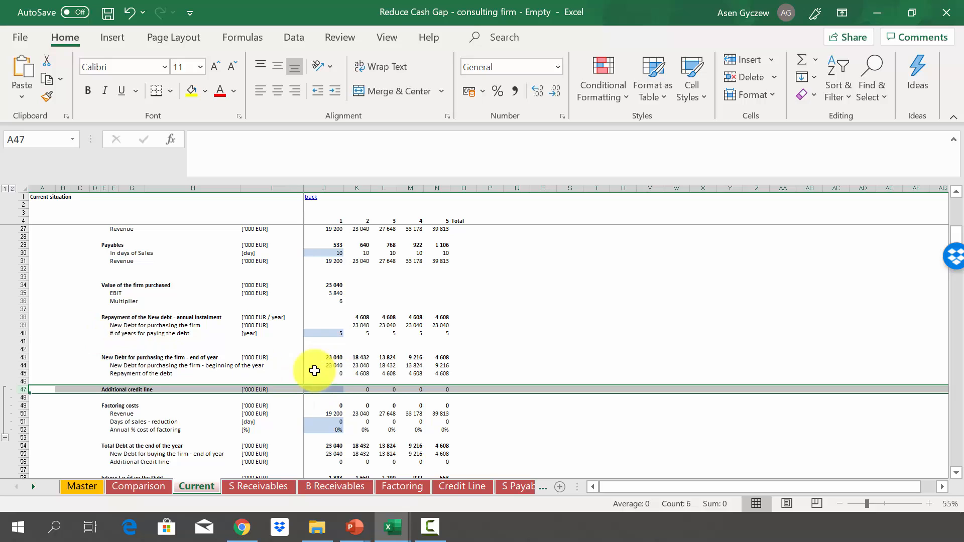
{"action": "left_click", "coordinate": [20, 405]}
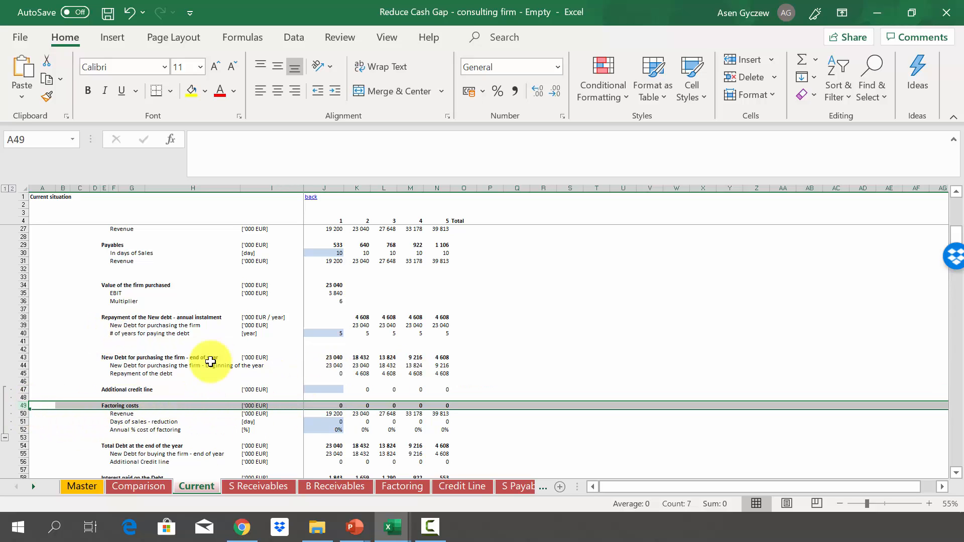
{"action": "scroll", "coordinate": [211, 362], "scroll_direction": "down", "scroll_amount": 3}
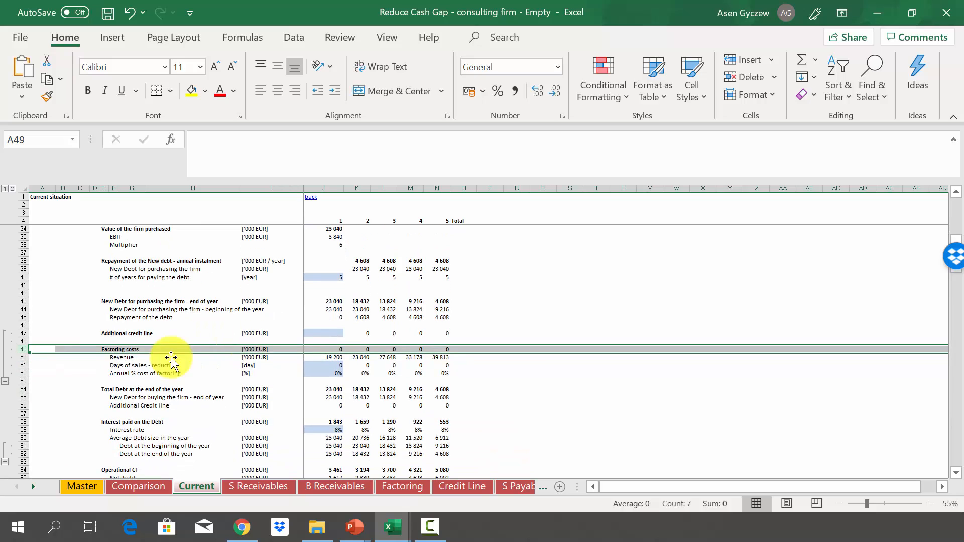
- Review the Total Debt at the end of the year block with its New Debt and Additional Credit line rows
{"action": "left_click", "coordinate": [23, 390]}
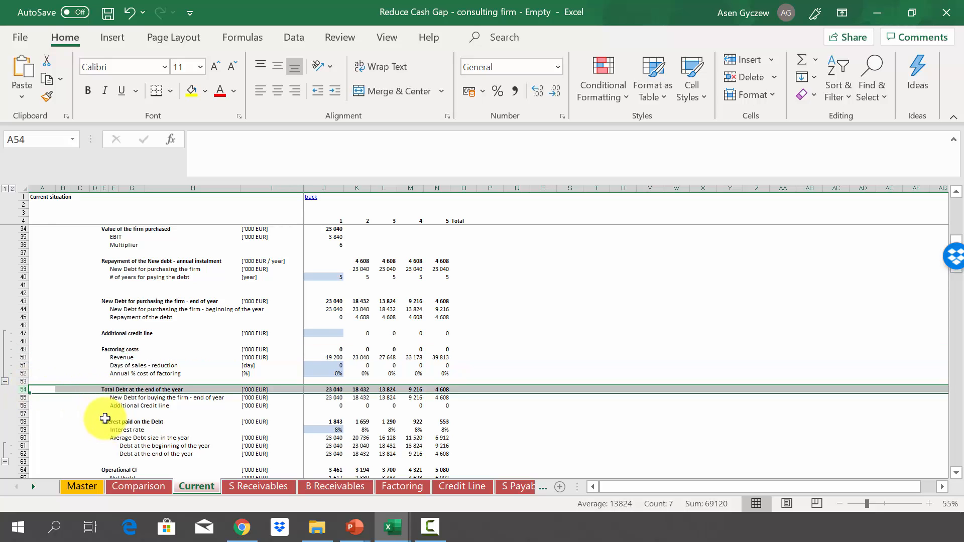
{"action": "left_click", "coordinate": [22, 399]}
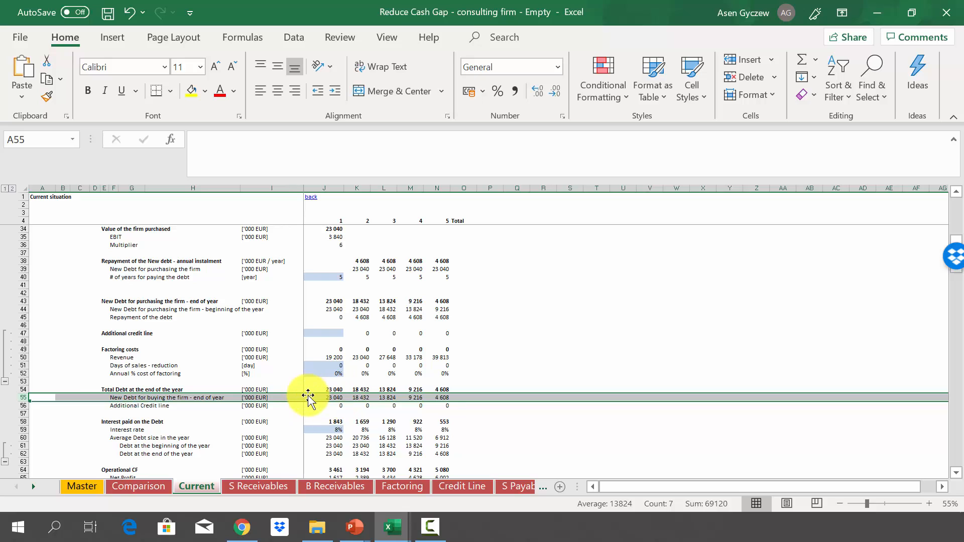
{"action": "left_click", "coordinate": [19, 406]}
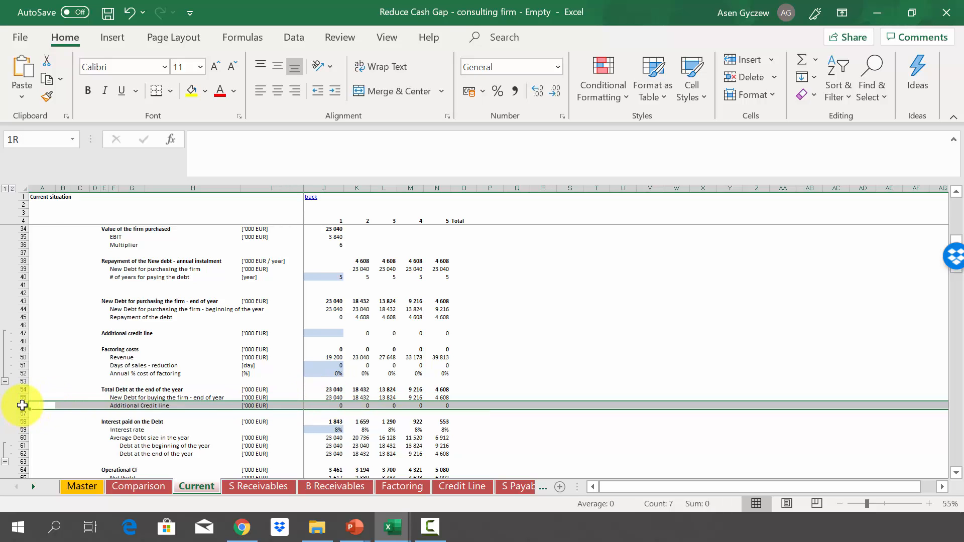
- Collapse the beginning and end of year debt rows, and review the interest rate and average debt size under Interest paid on the Debt
{"action": "scroll", "coordinate": [243, 371], "scroll_direction": "down", "scroll_amount": 3}
{"action": "left_click", "coordinate": [244, 371]}
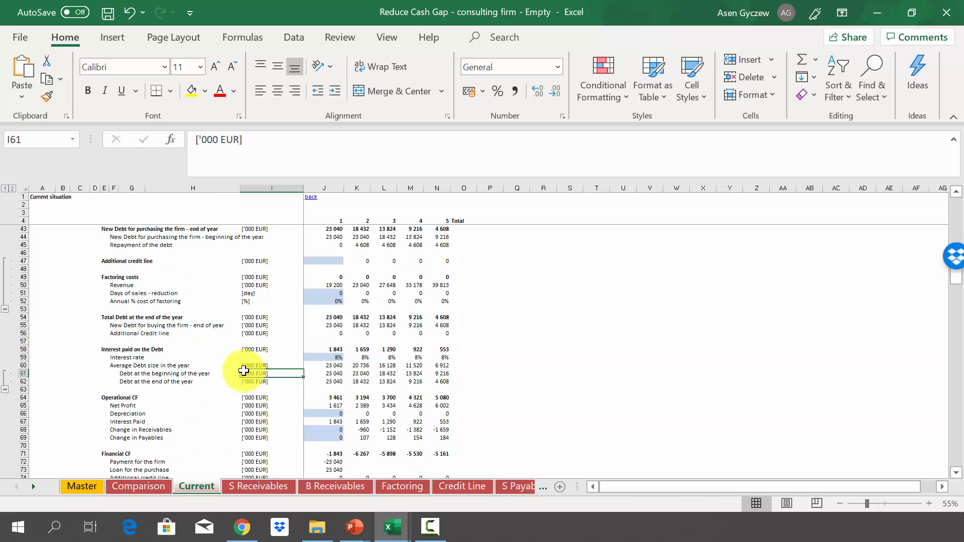
{"action": "left_click", "coordinate": [15, 349]}
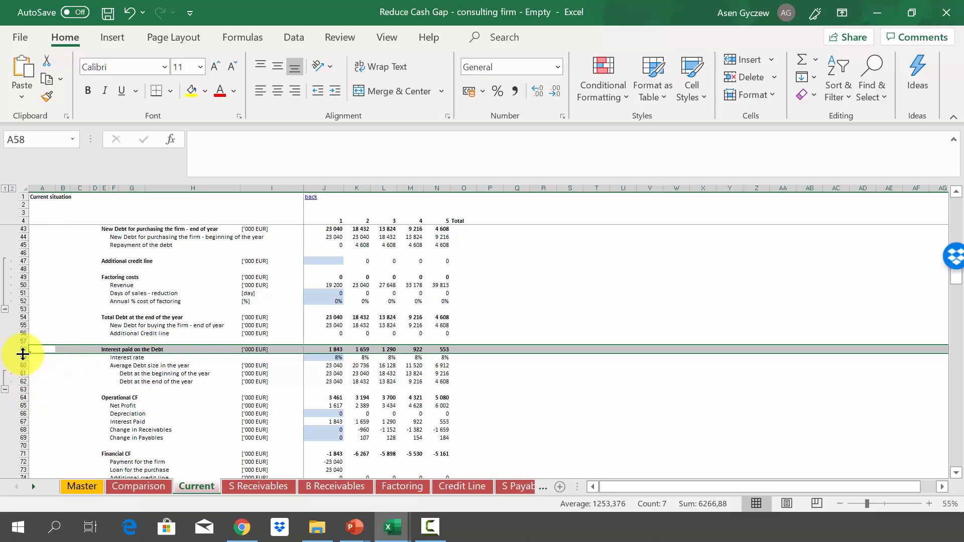
{"action": "left_click", "coordinate": [5, 390]}
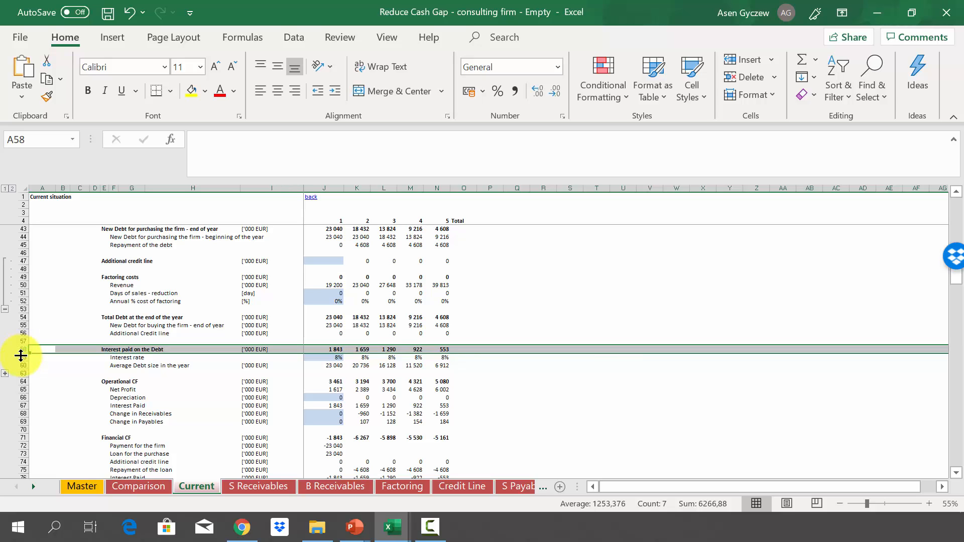
{"action": "left_click", "coordinate": [20, 360]}
{"action": "left_click", "coordinate": [20, 365]}
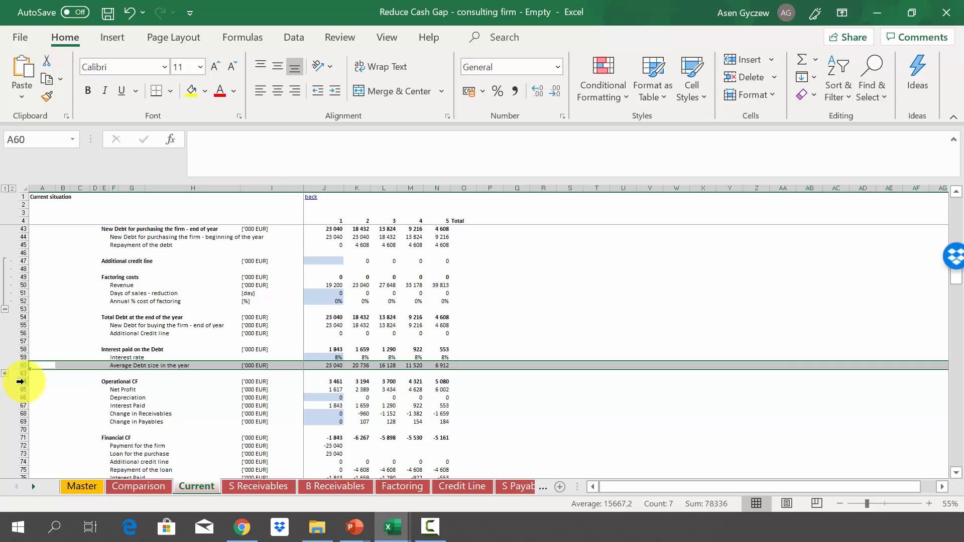
- Examine the Operational CF block from Net Profit through Change in Payables, and inspect the year 2 Change in Receivables formula
{"action": "left_click", "coordinate": [19, 382]}
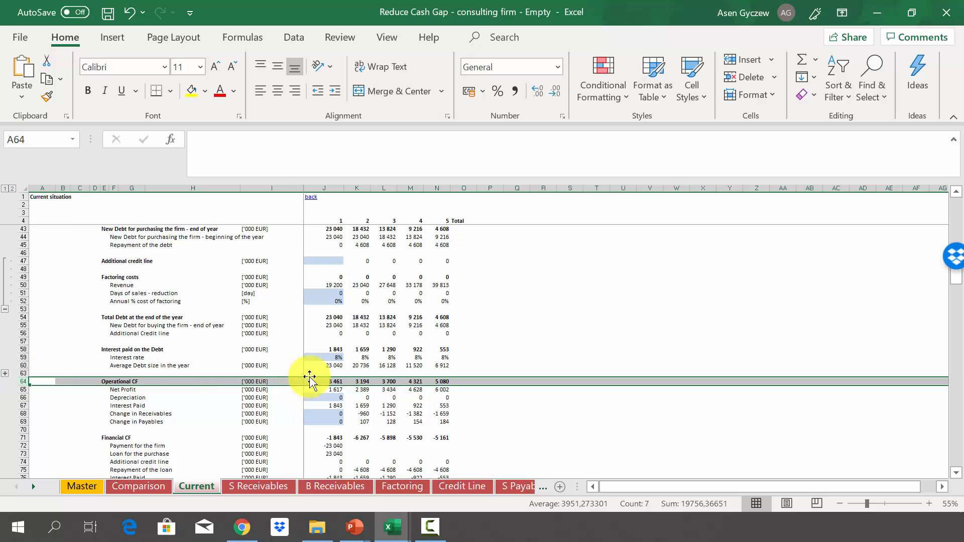
{"action": "left_click", "coordinate": [21, 390]}
{"action": "left_click", "coordinate": [21, 397]}
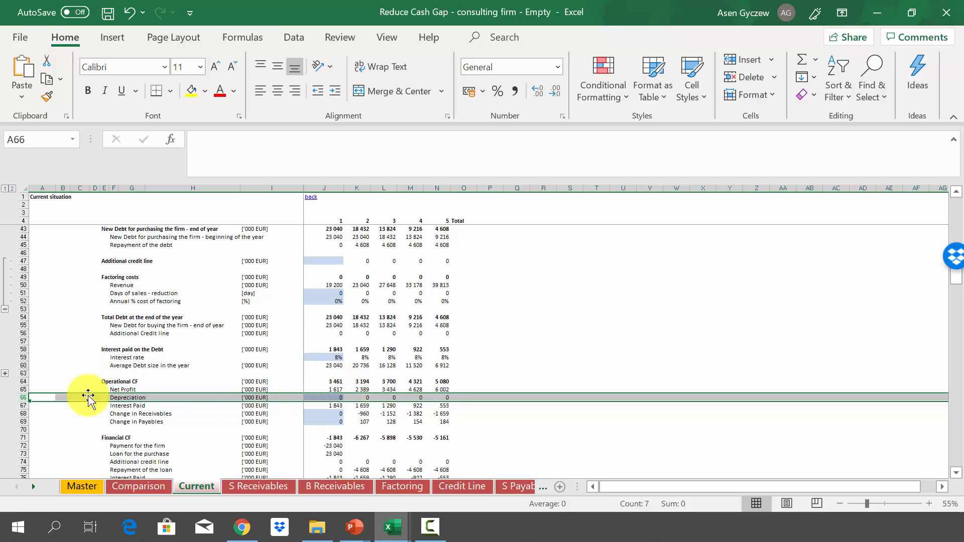
{"action": "left_click", "coordinate": [18, 405]}
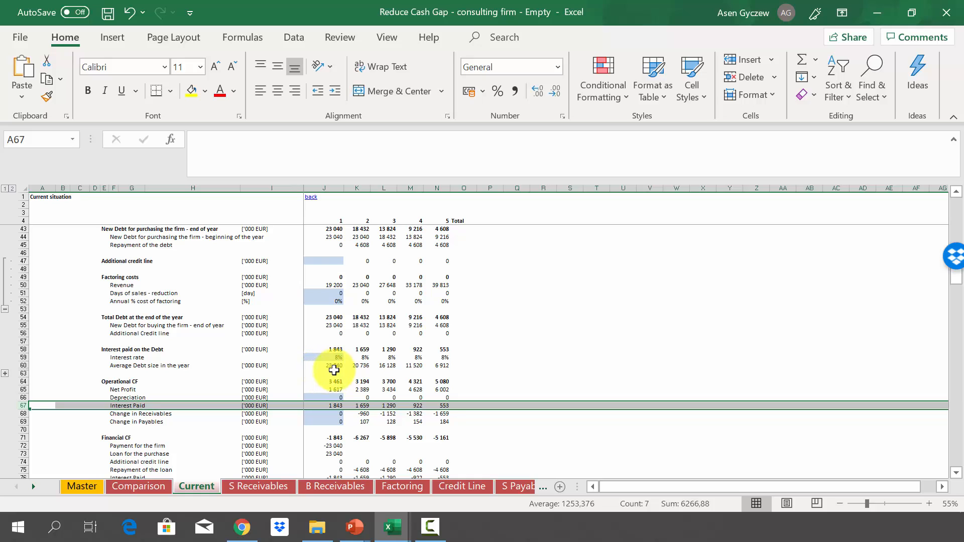
{"action": "left_click", "coordinate": [19, 414]}
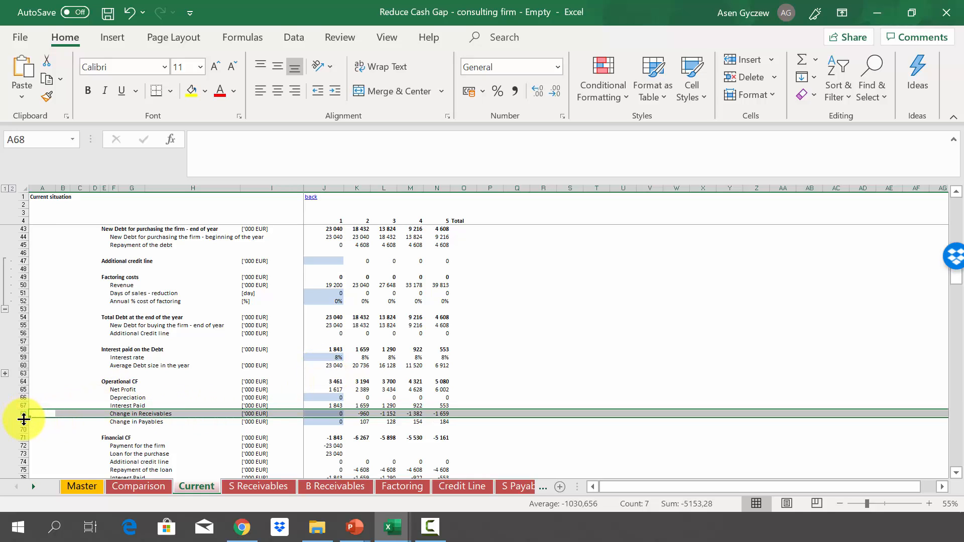
{"action": "left_click", "coordinate": [23, 421]}
{"action": "left_click", "coordinate": [355, 411]}
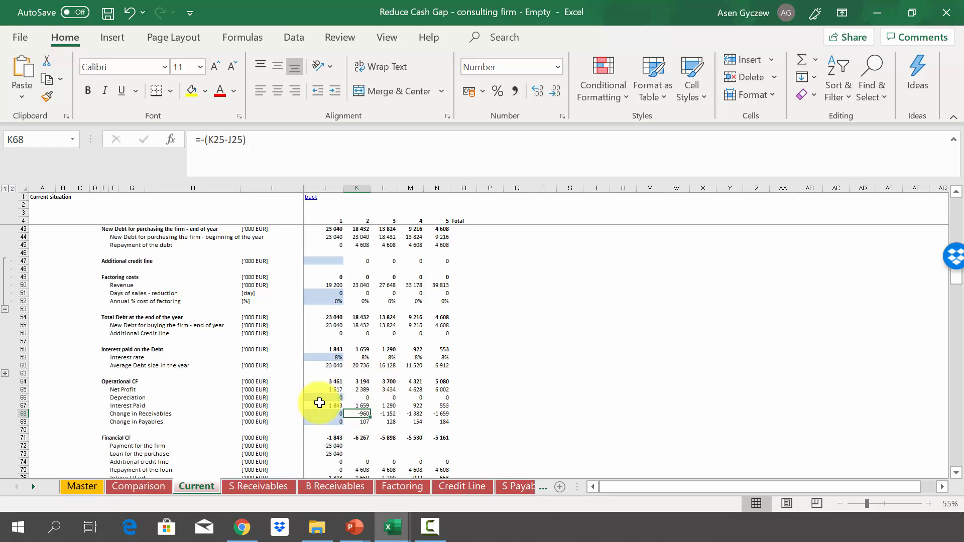
- Examine the Financial CF component rows, from Payment for the firm and Loan for the purchase through Repayment of the loan and Interest Paid
{"action": "scroll", "coordinate": [188, 427], "scroll_direction": "down", "scroll_amount": 3}
{"action": "left_click", "coordinate": [147, 373]}
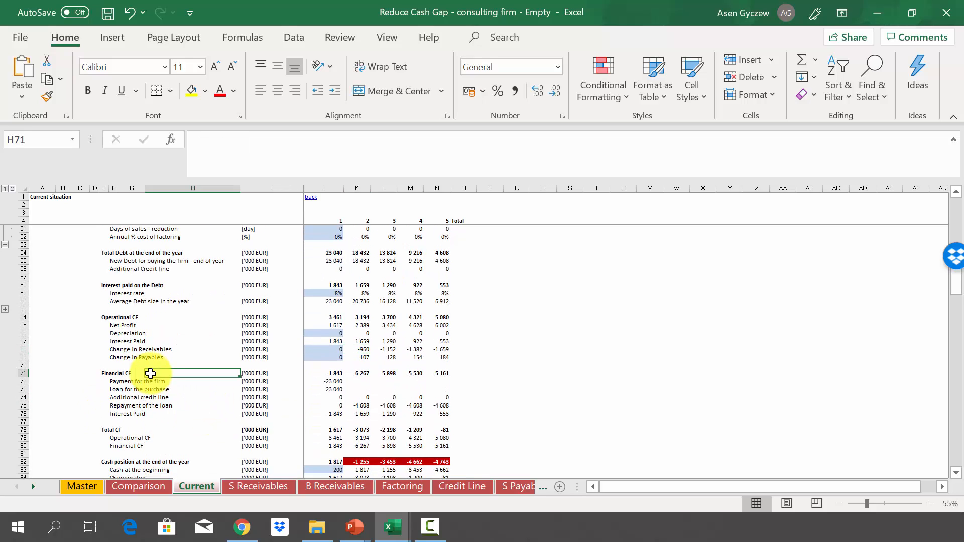
{"action": "left_click", "coordinate": [23, 374]}
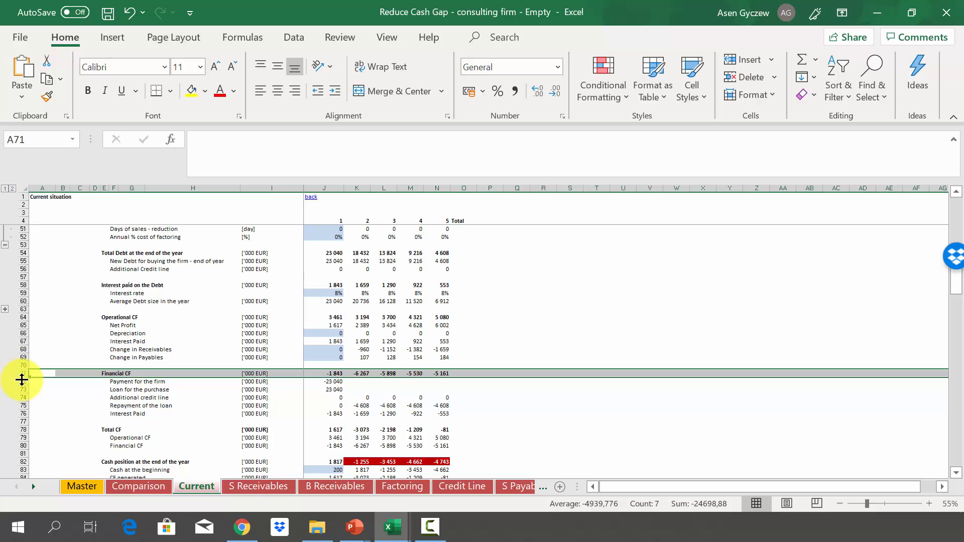
{"action": "left_click", "coordinate": [22, 382]}
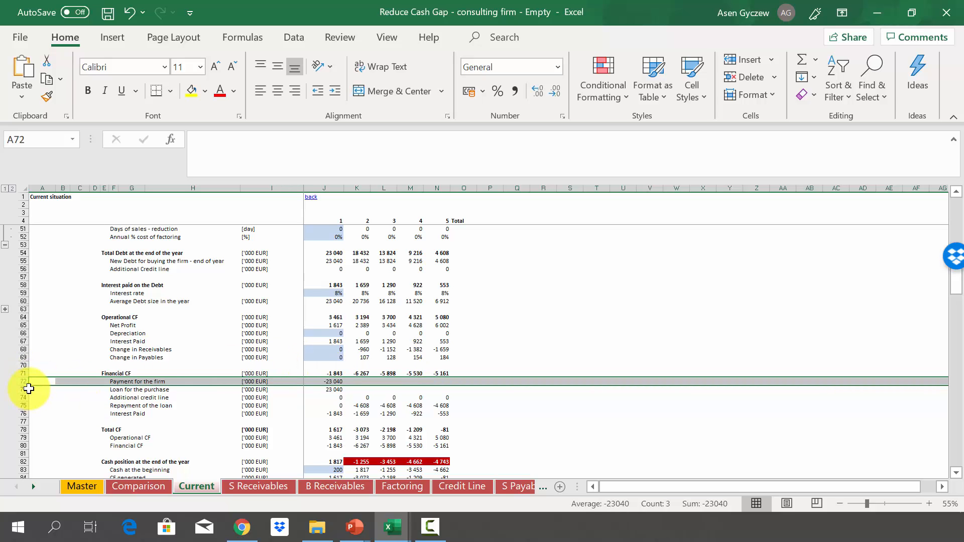
{"action": "left_click", "coordinate": [29, 389]}
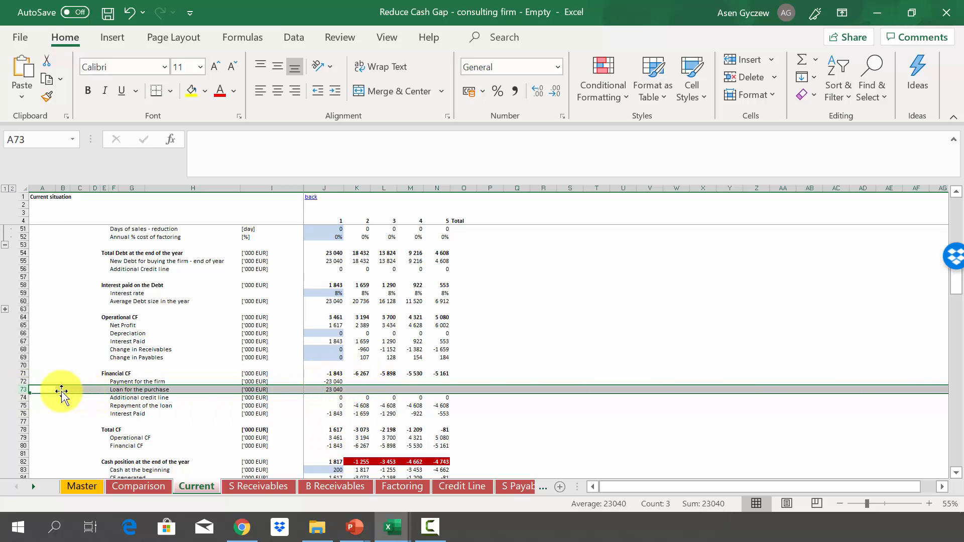
{"action": "left_click", "coordinate": [20, 398]}
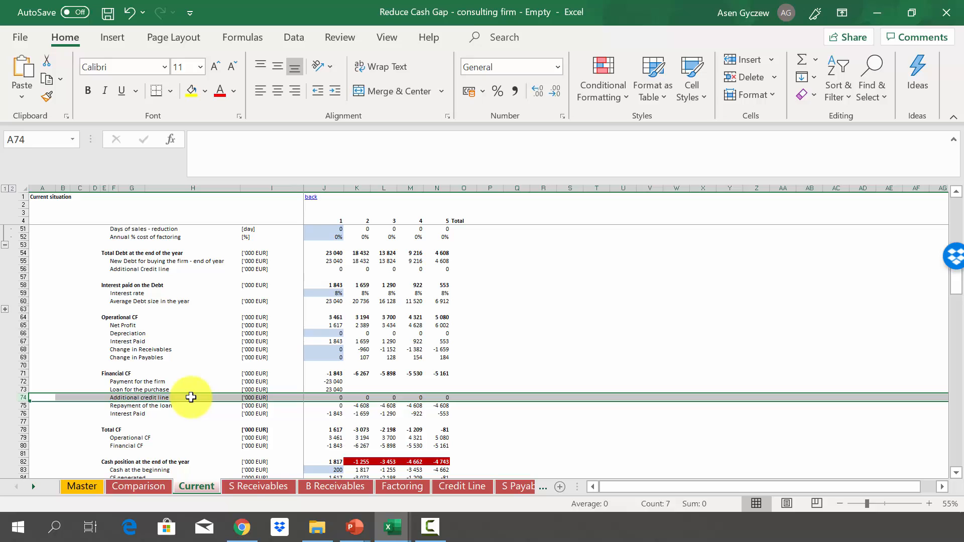
{"action": "left_click", "coordinate": [21, 405]}
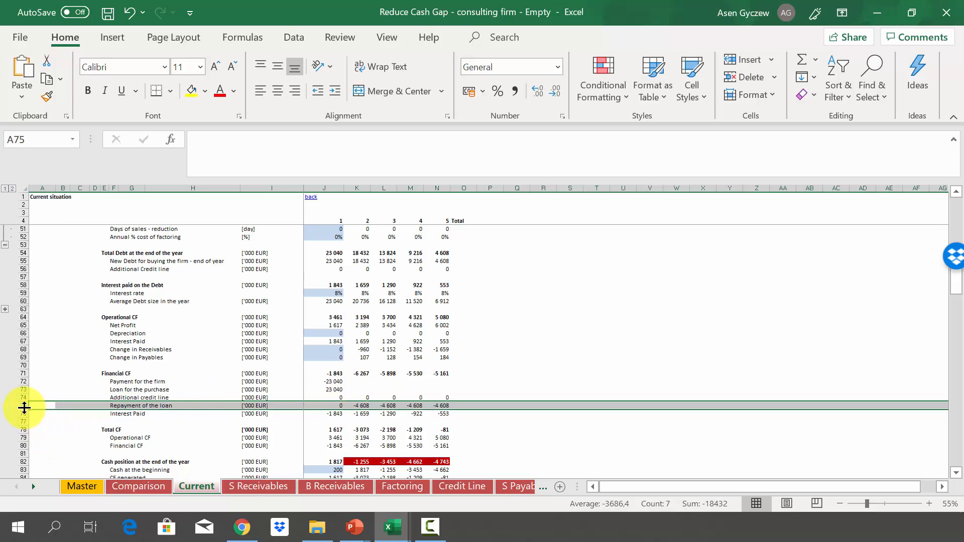
{"action": "left_click", "coordinate": [23, 413]}
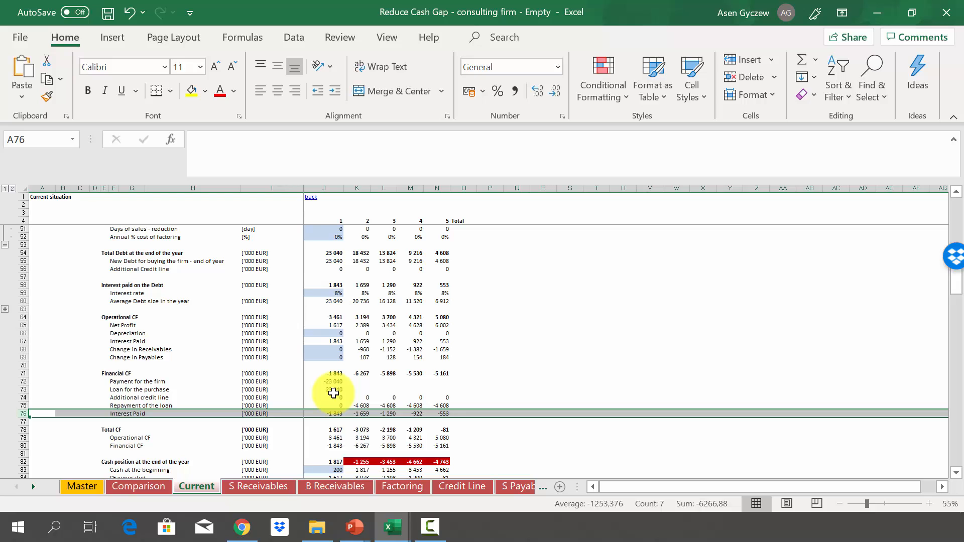
- Inspect the Financial CF sum formulas for years 1 and 2
{"action": "scroll", "coordinate": [333, 393], "scroll_direction": "down", "scroll_amount": 2}
{"action": "left_click", "coordinate": [324, 334]}
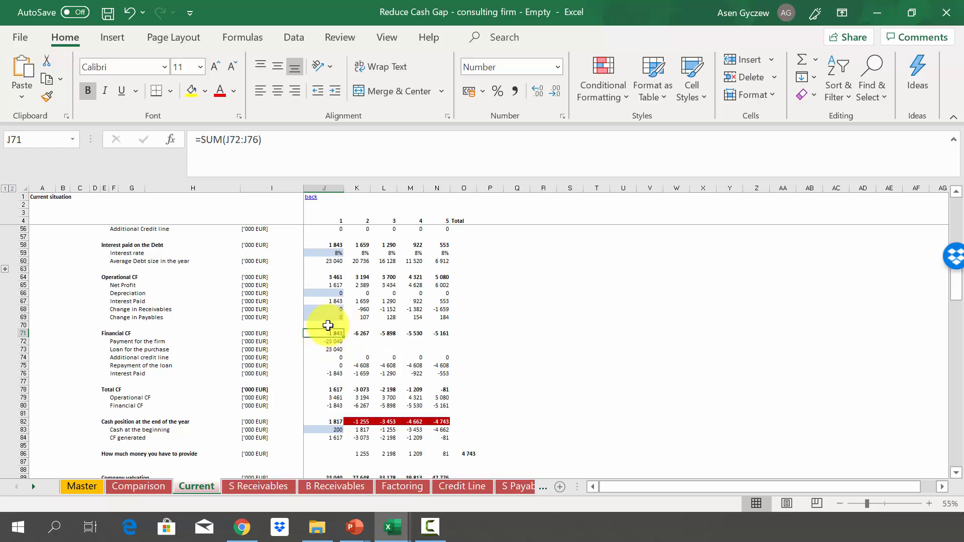
{"action": "left_click", "coordinate": [357, 334]}
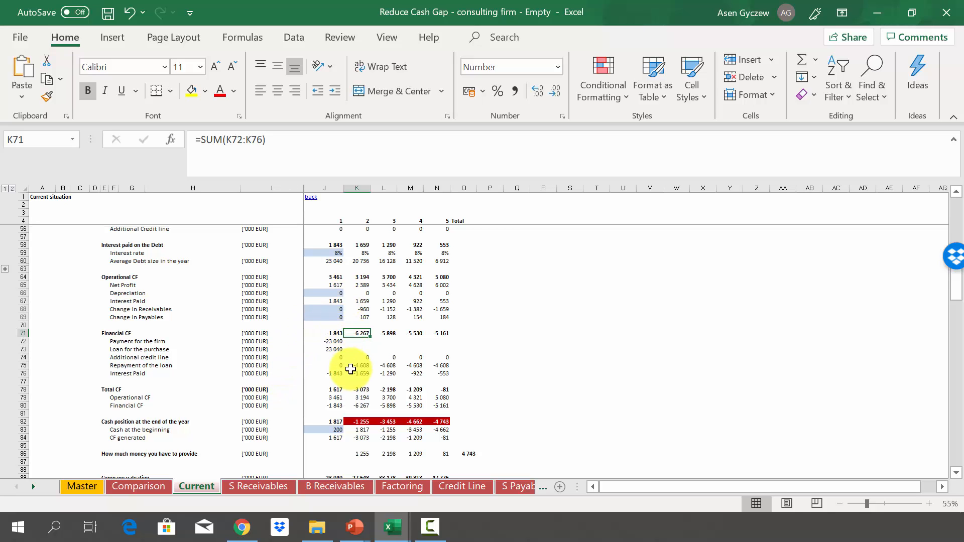
- Review the Total CF row and inspect its formulas for years 1 and 2
{"action": "scroll", "coordinate": [351, 367], "scroll_direction": "down", "scroll_amount": 1}
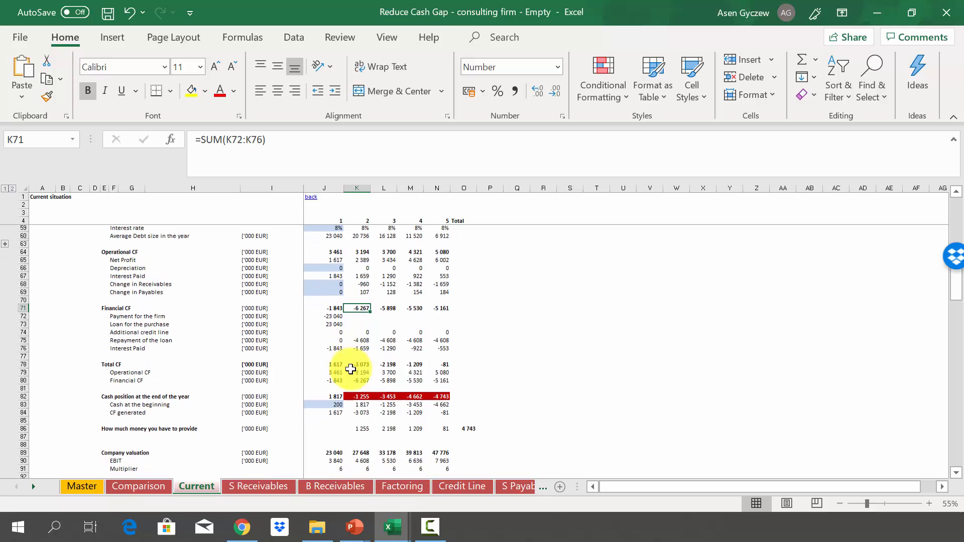
{"action": "left_click", "coordinate": [23, 365]}
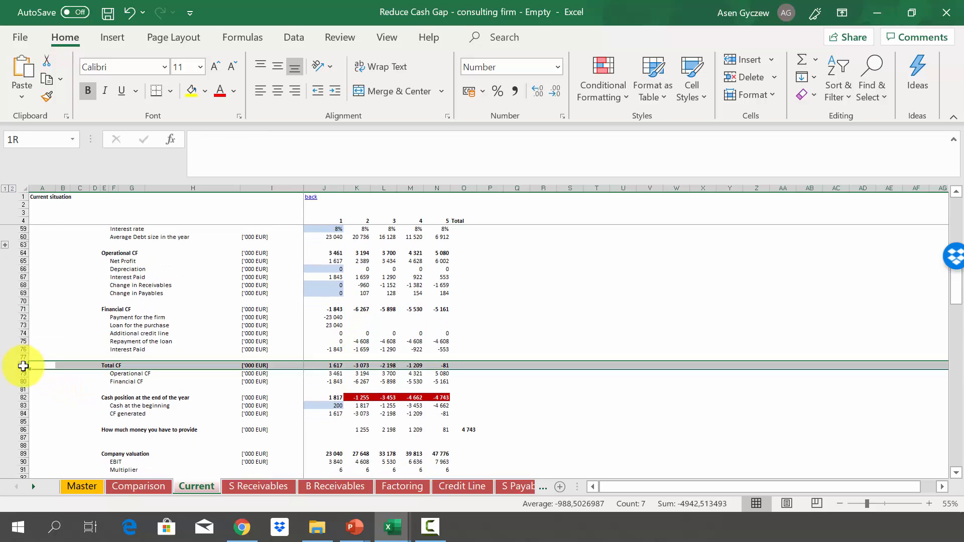
{"action": "left_click", "coordinate": [320, 365]}
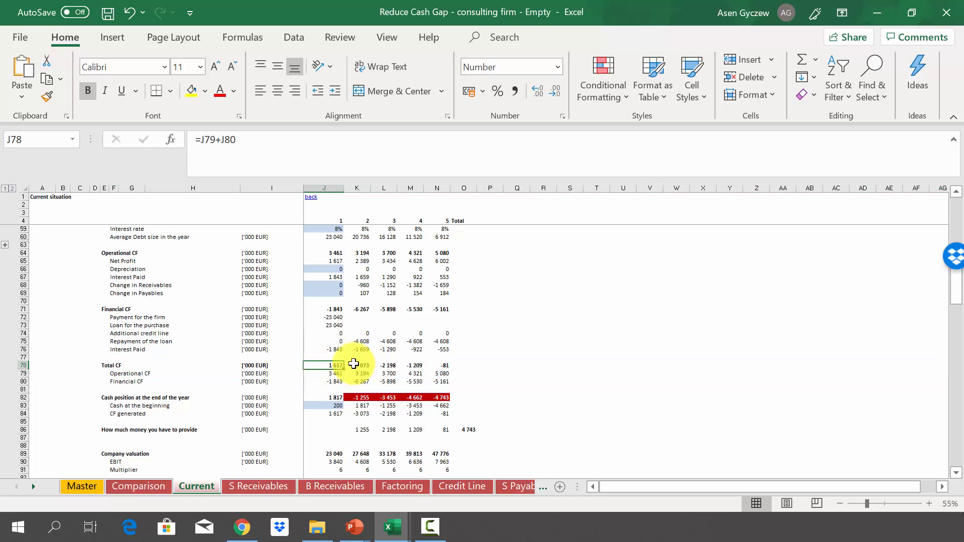
{"action": "left_click", "coordinate": [355, 365]}
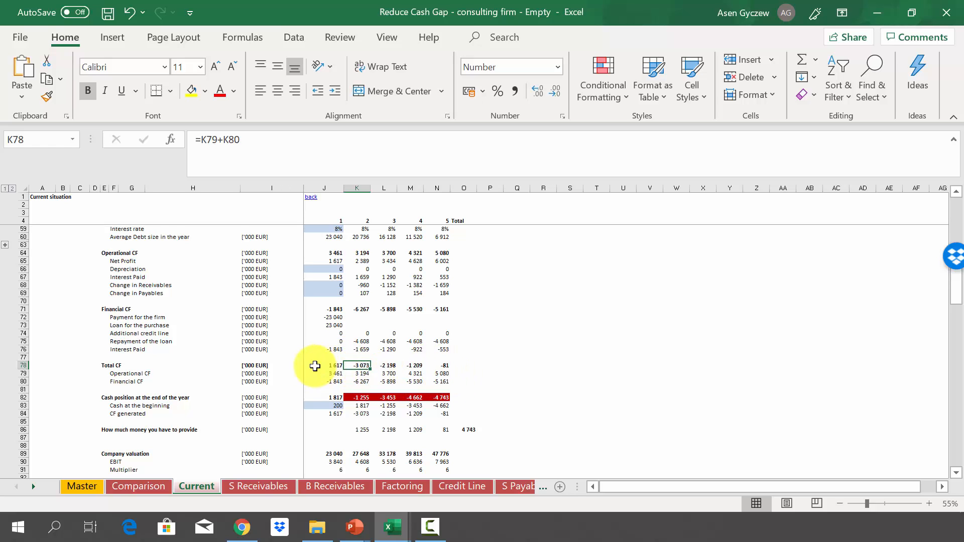
- Inspect the year 1 and 2 Cash position at the end of the year formulas and the total of How much money you have to provide
{"action": "left_click", "coordinate": [23, 397]}
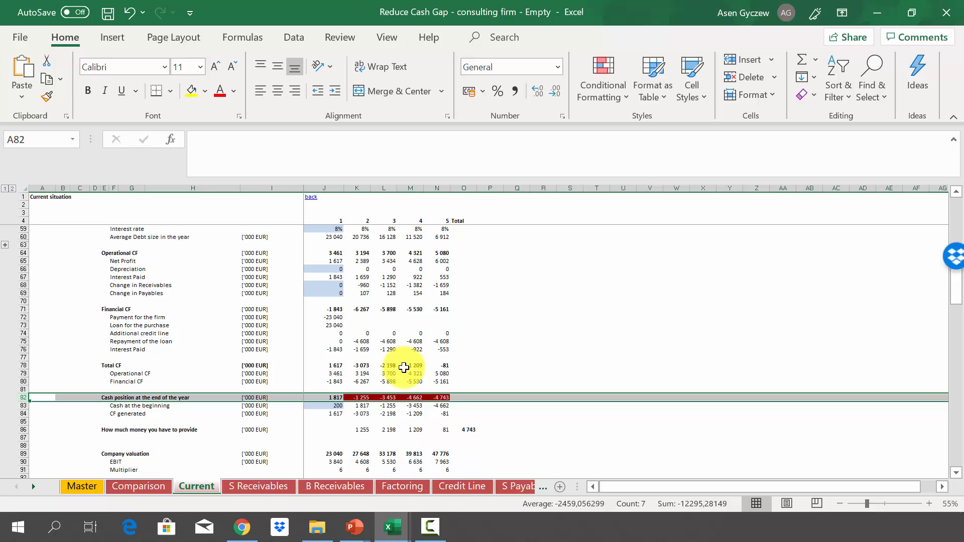
{"action": "left_click", "coordinate": [331, 398]}
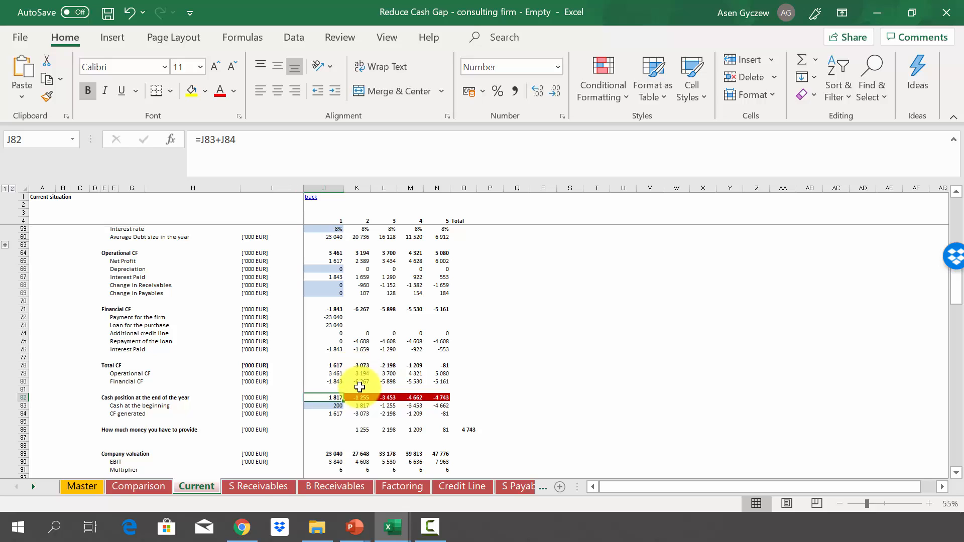
{"action": "left_click", "coordinate": [354, 397]}
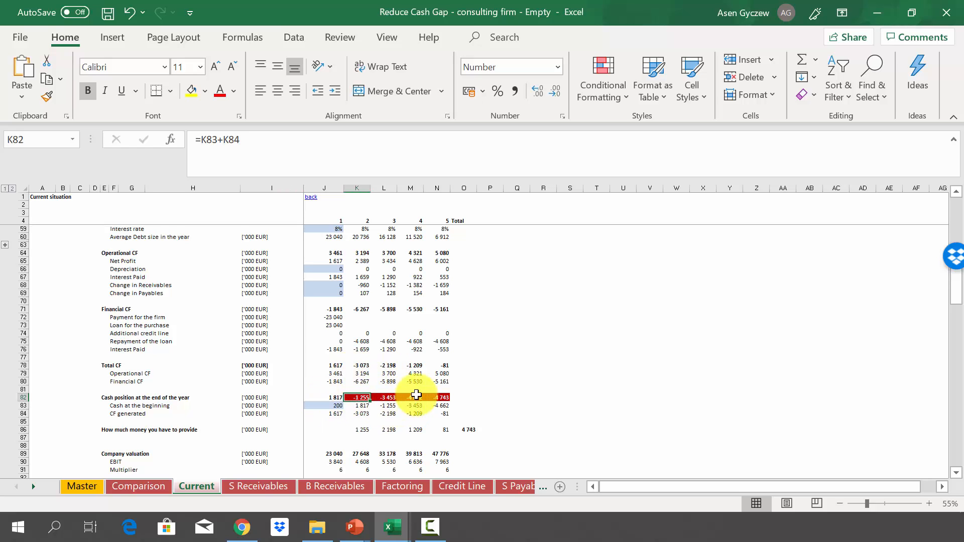
{"action": "left_click", "coordinate": [291, 430]}
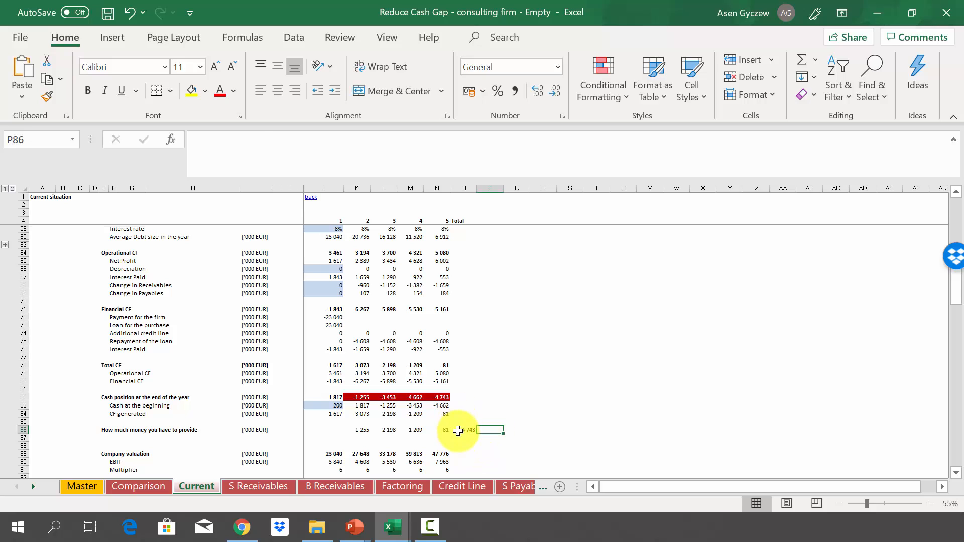
{"action": "left_click", "coordinate": [466, 426]}
- Review the Company valuation row and inspect its year 1 formula
{"action": "scroll", "coordinate": [470, 363], "scroll_direction": "down", "scroll_amount": 3}
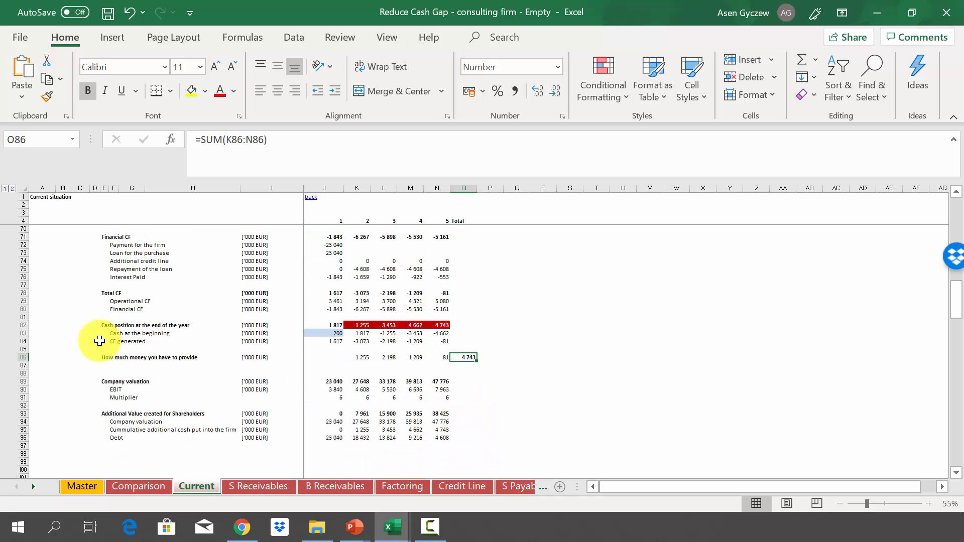
{"action": "left_click", "coordinate": [23, 382]}
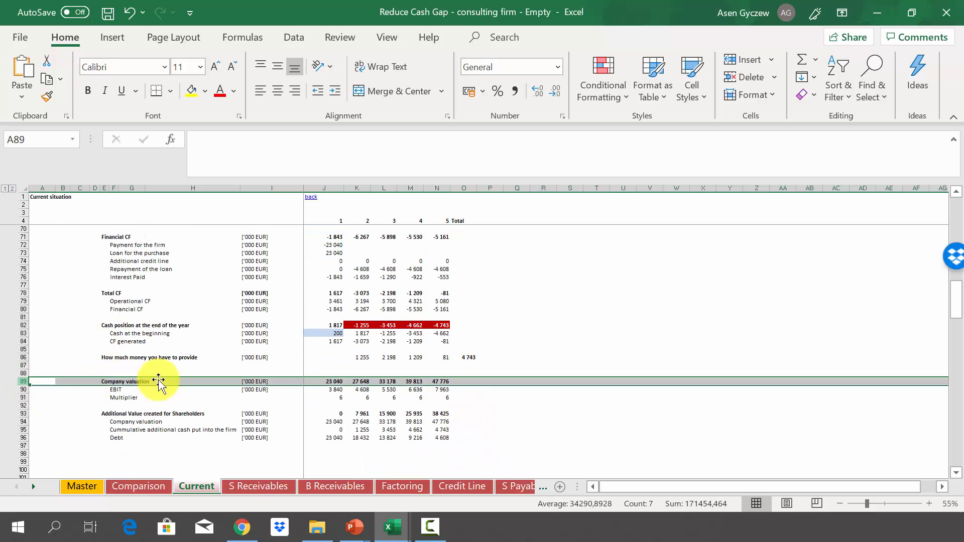
{"action": "left_click", "coordinate": [326, 382]}
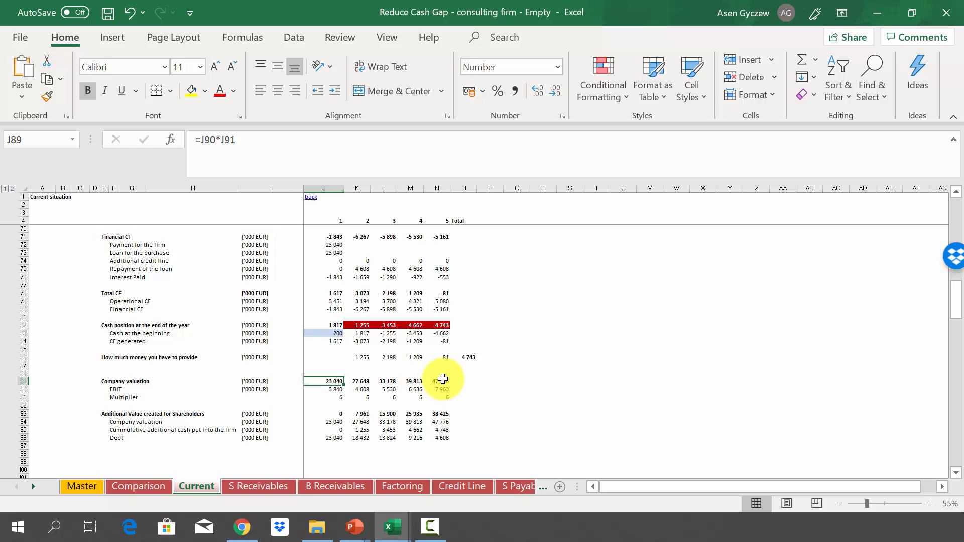
- Review the Additional Value created for Shareholders row and inspect its formulas for years 1 and 5
{"action": "left_click_drag", "start_coordinate": [22, 410], "coordinate": [22, 412]}
{"action": "left_click", "coordinate": [19, 415]}
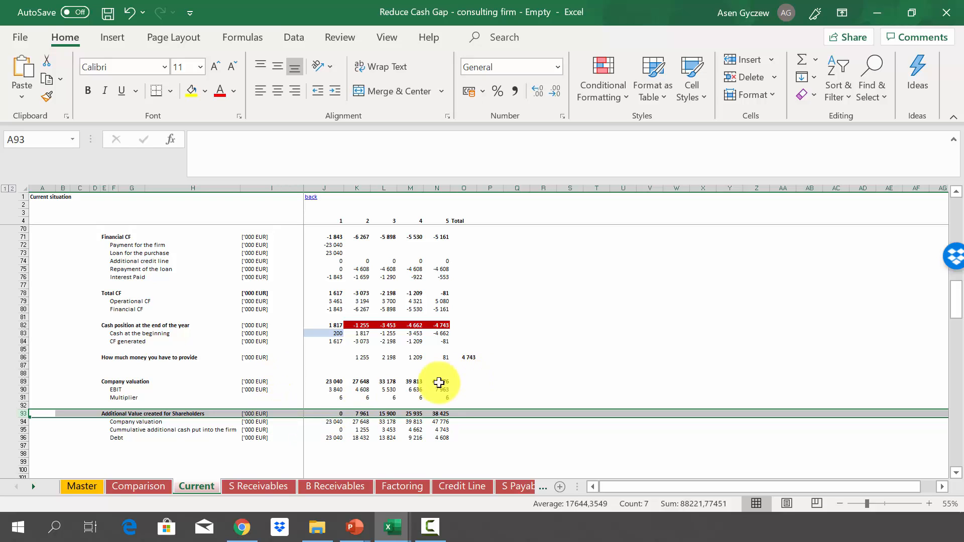
{"action": "left_click", "coordinate": [317, 413]}
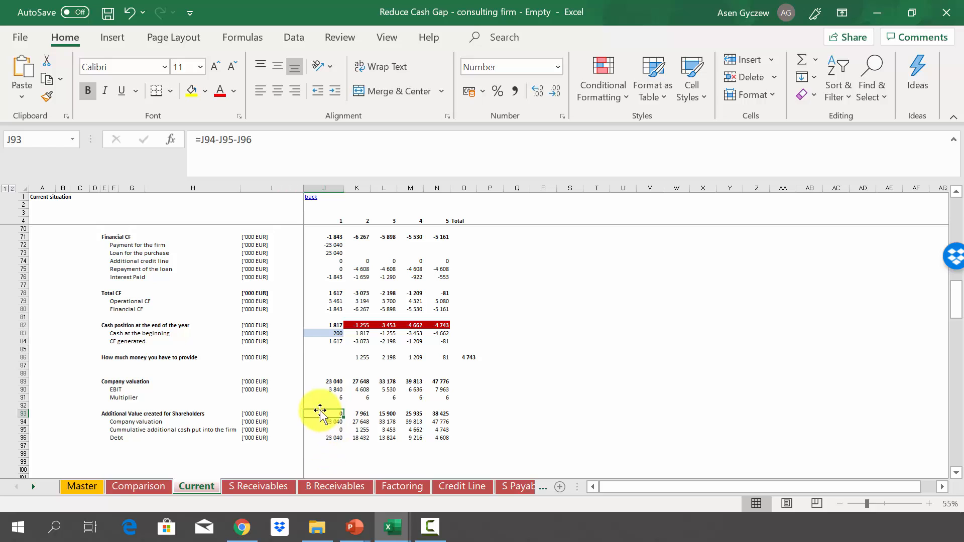
{"action": "left_click", "coordinate": [430, 415]}
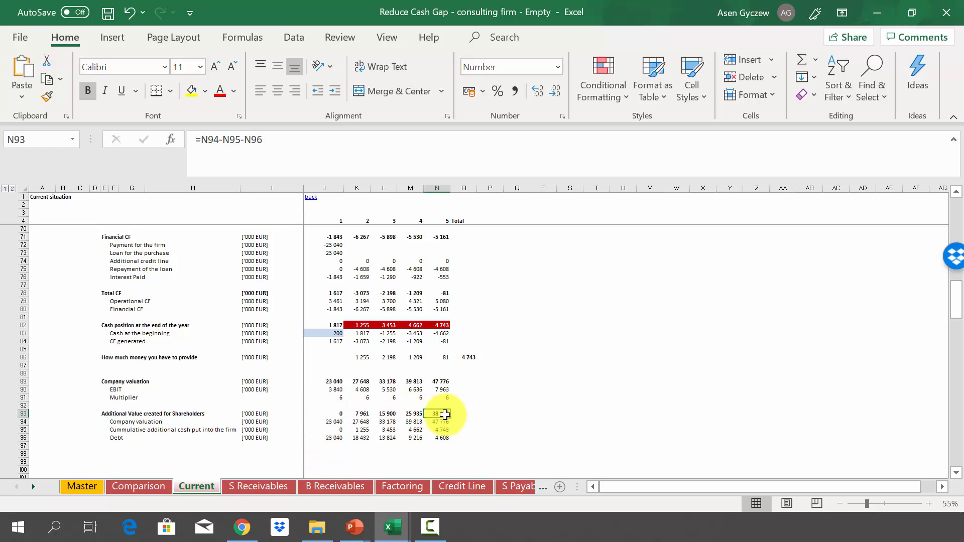
- Inspect the year 5 formula of Additional Value created for Shareholders alongside the total of How much money you have to provide
{"action": "double_click", "coordinate": [445, 413]}
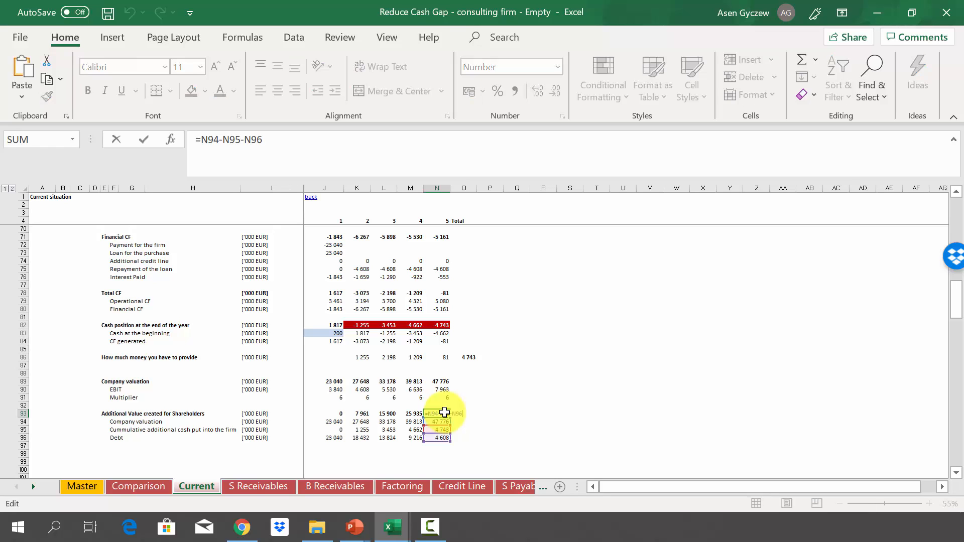
{"action": "key", "text": "Escape"}
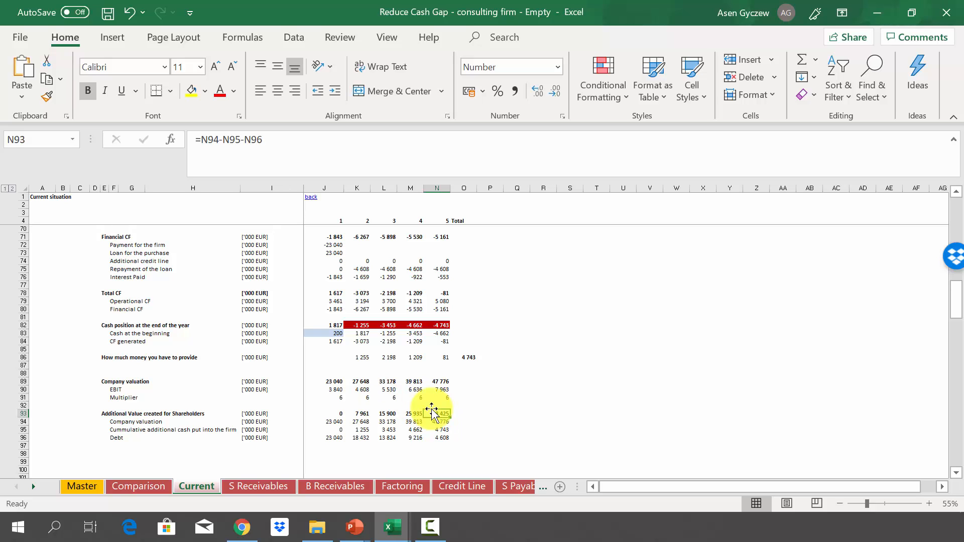
{"action": "left_click", "coordinate": [467, 357]}
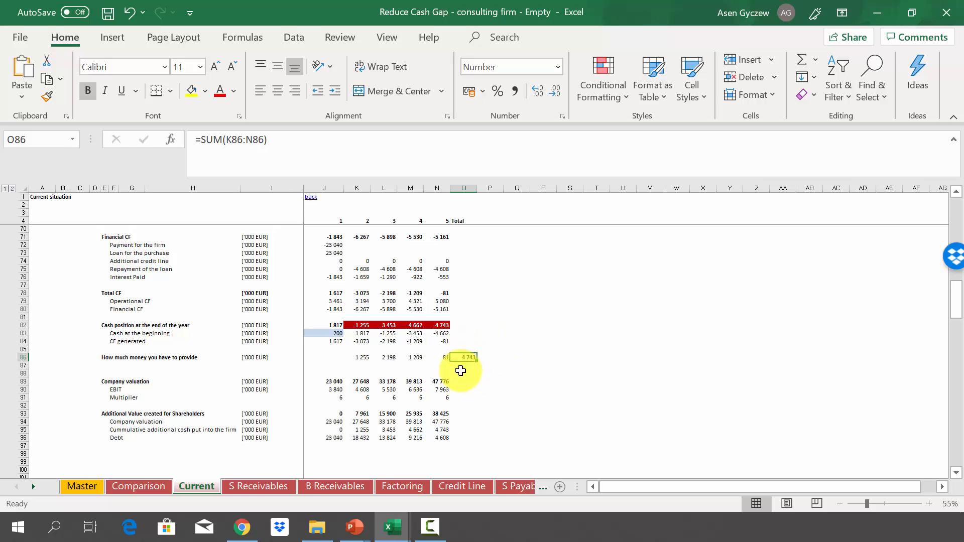
{"action": "left_click", "coordinate": [437, 412]}
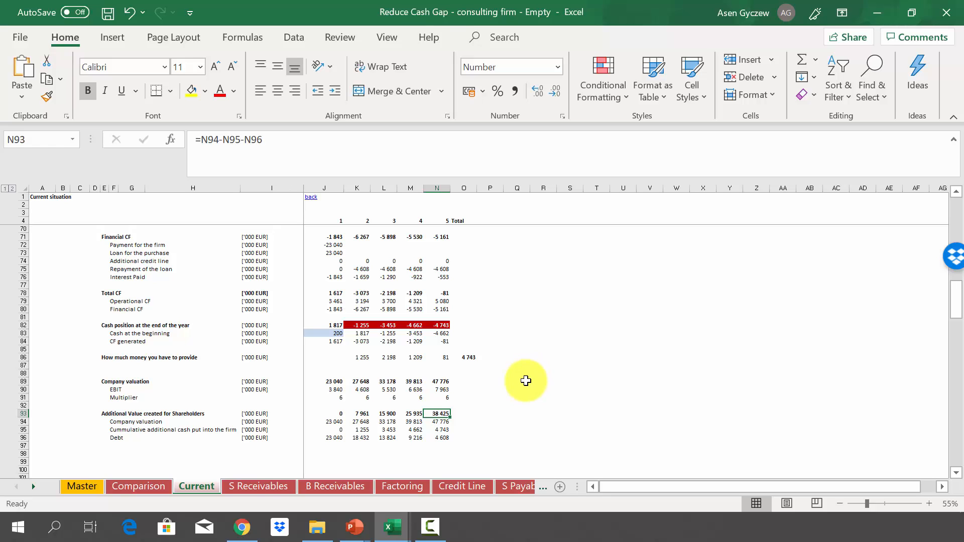
- Look through the S Receivables, B Receivables and Comparison sheets, then return to the Current sheet
{"action": "left_click", "coordinate": [255, 484]}
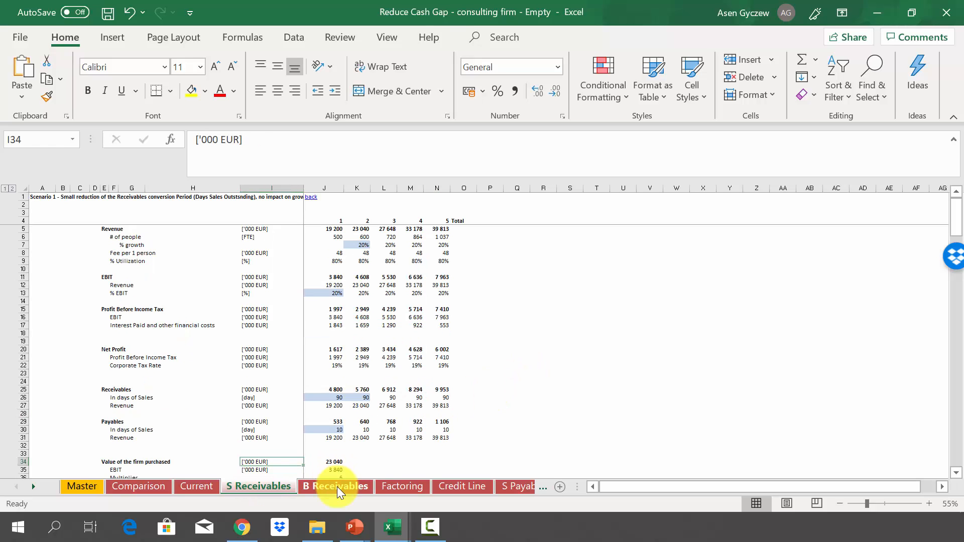
{"action": "left_click", "coordinate": [336, 486]}
{"action": "left_click", "coordinate": [167, 484]}
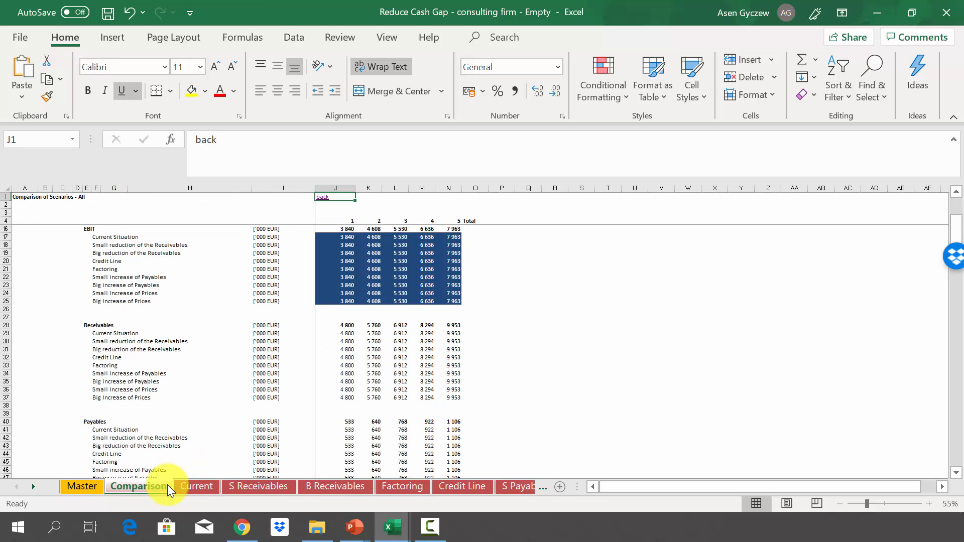
{"action": "left_click", "coordinate": [195, 487]}
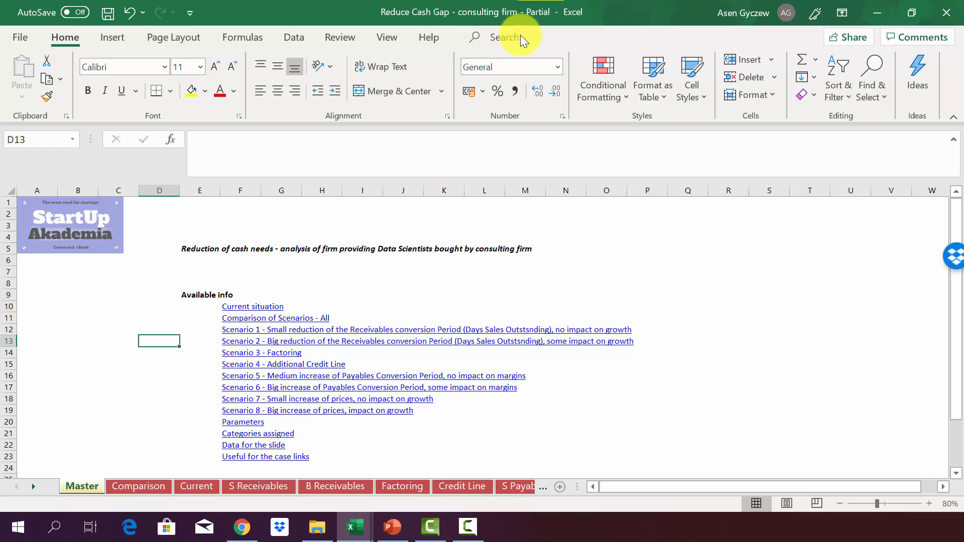
- Review the list of available scenarios in column F of the Partial workbook's Master sheet
{"action": "left_click", "coordinate": [229, 280]}
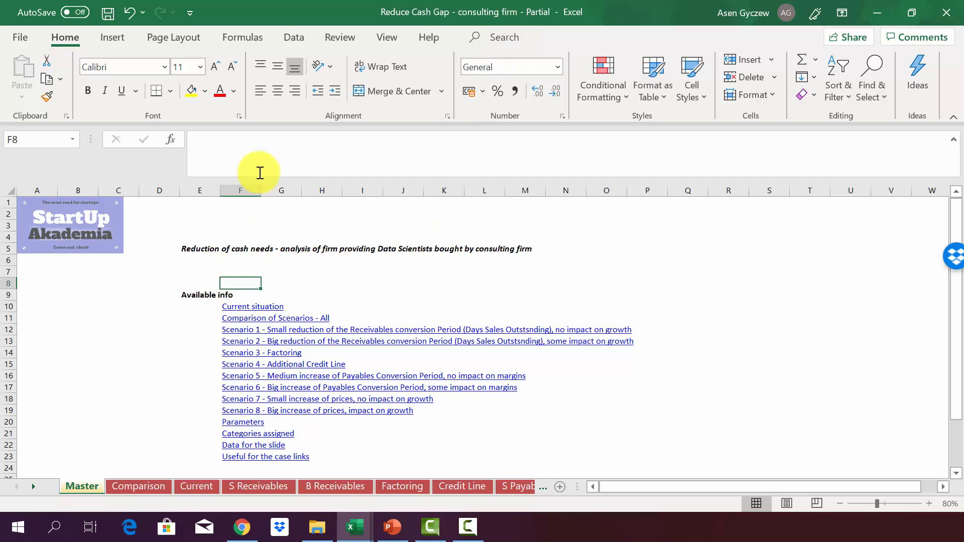
{"action": "left_click", "coordinate": [246, 190]}
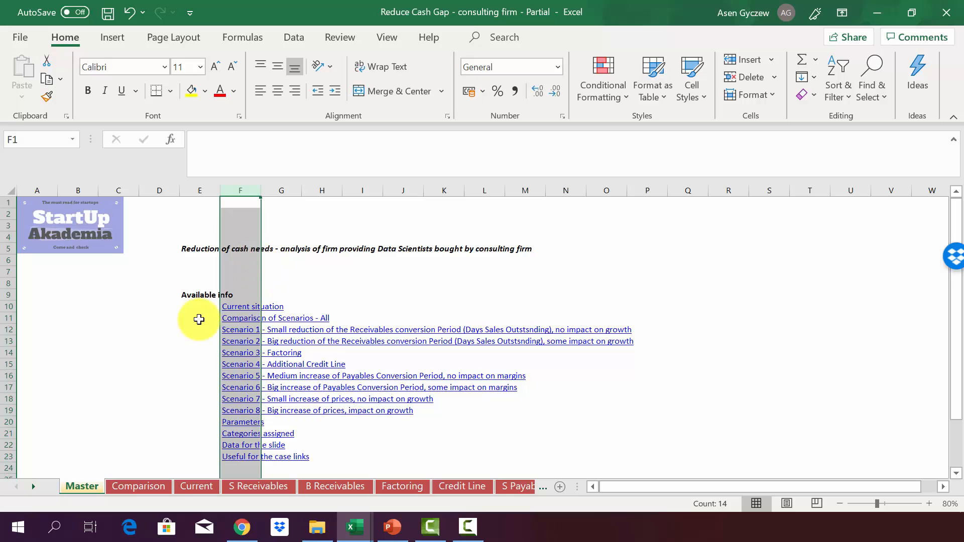
{"action": "left_click", "coordinate": [129, 330]}
- Open the Current sheet and review its sections from Revenue through receivables, payables and acquisition debt to Interest paid on the Debt
{"action": "left_click", "coordinate": [211, 489]}
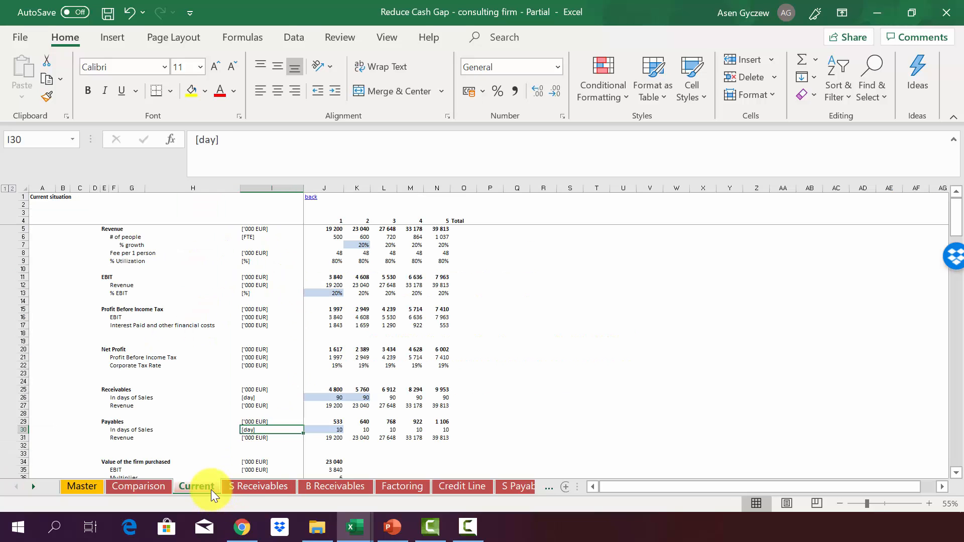
{"action": "left_click", "coordinate": [182, 315]}
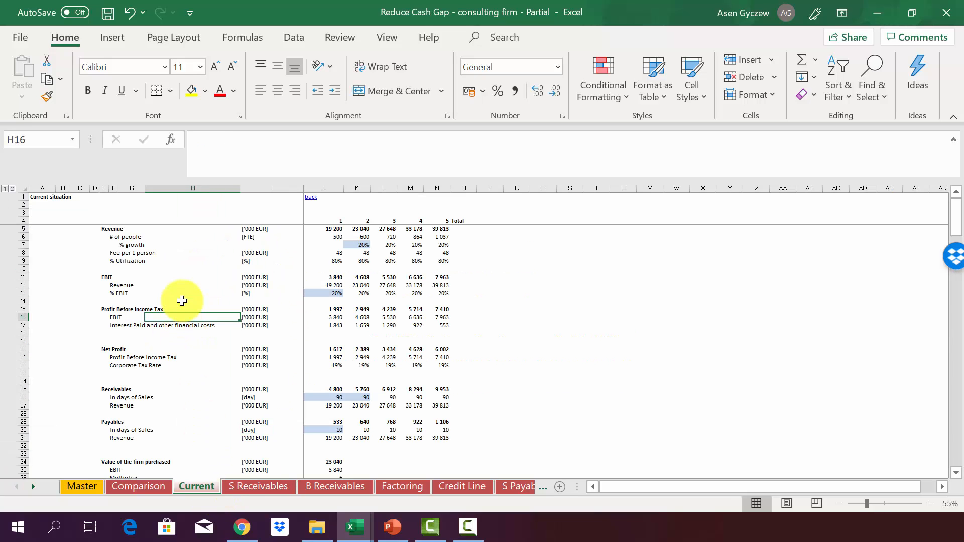
{"action": "left_click", "coordinate": [22, 229]}
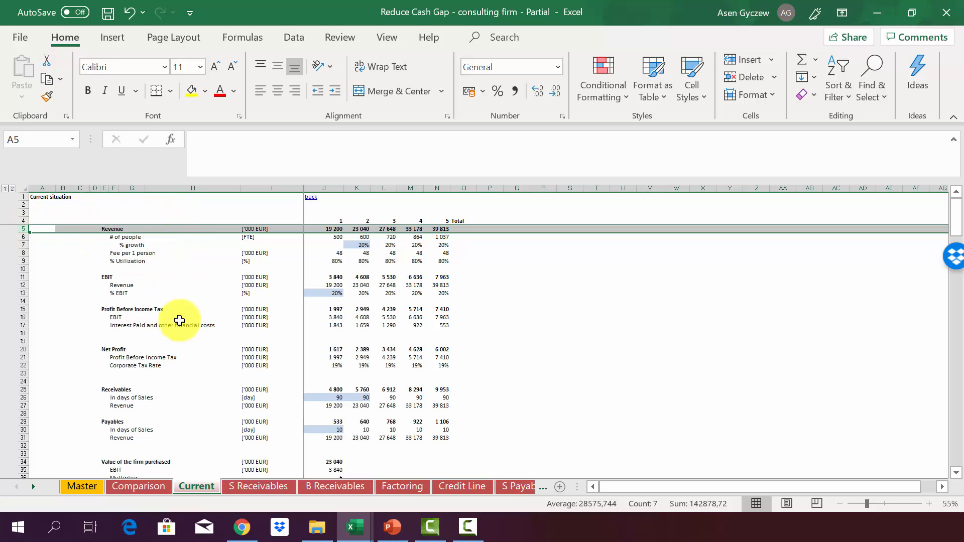
{"action": "scroll", "coordinate": [184, 361], "scroll_direction": "down", "scroll_amount": 1}
{"action": "scroll", "coordinate": [184, 361], "scroll_direction": "down", "scroll_amount": 2}
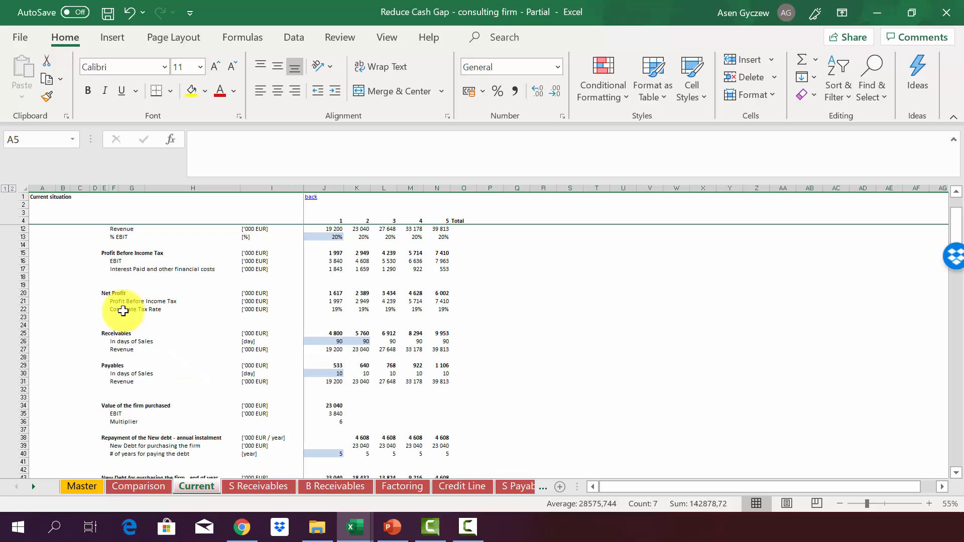
{"action": "scroll", "coordinate": [153, 402], "scroll_direction": "down", "scroll_amount": 4}
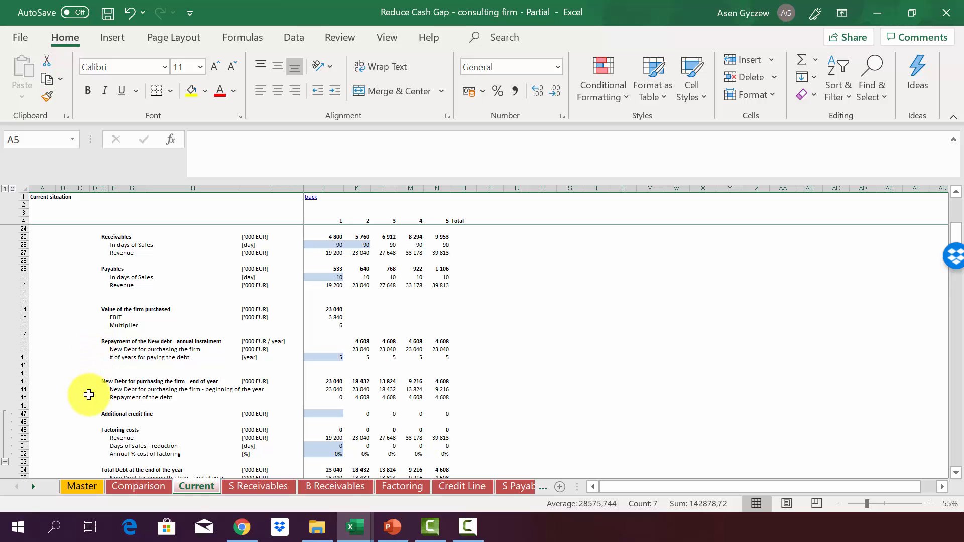
{"action": "scroll", "coordinate": [89, 394], "scroll_direction": "down", "scroll_amount": 8}
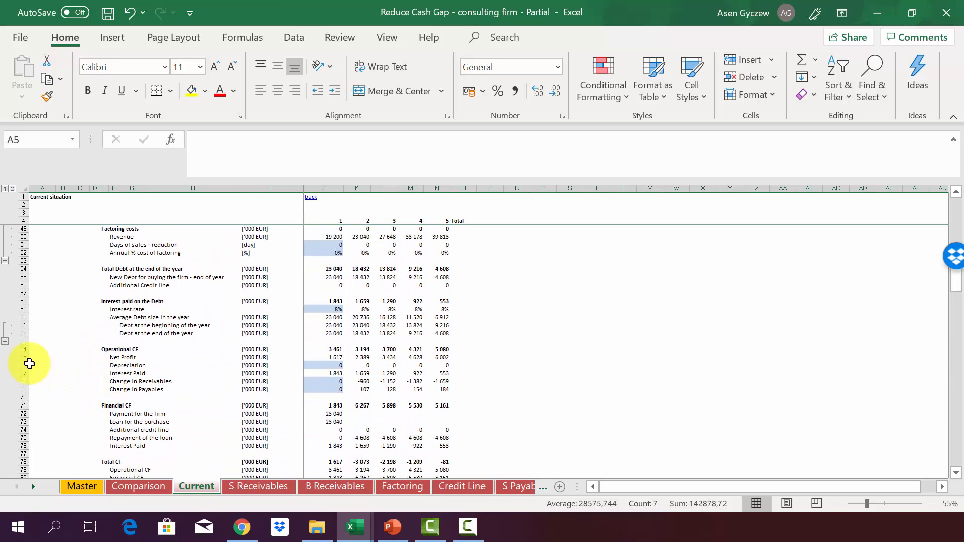
- Examine the Operational CF, Financial CF, Cash position at the end of the year and How much money you have to provide rows
{"action": "left_click", "coordinate": [21, 347]}
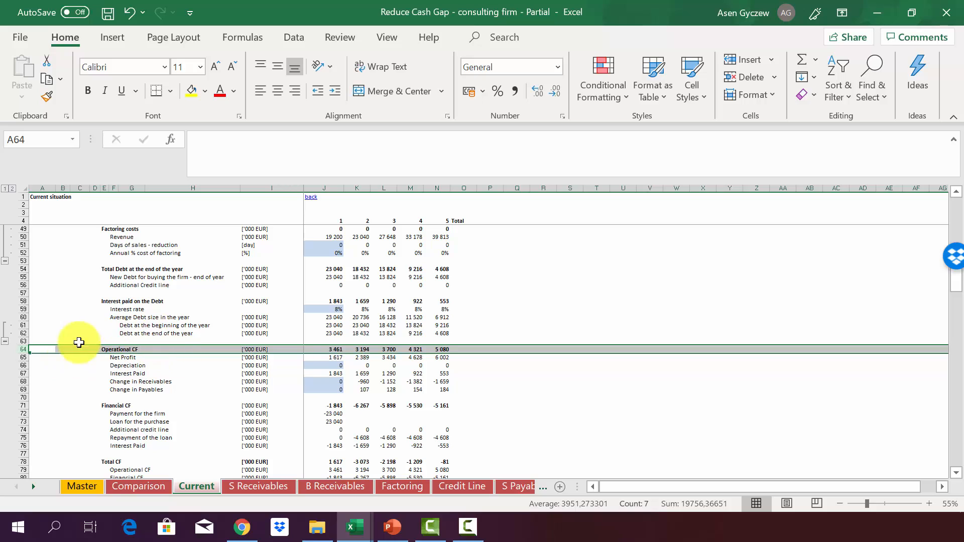
{"action": "left_click", "coordinate": [20, 405]}
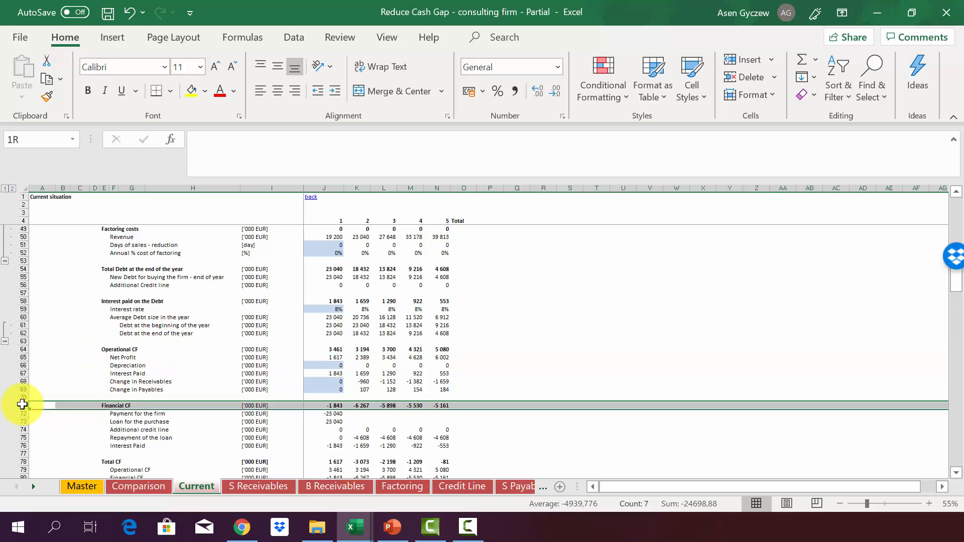
{"action": "scroll", "coordinate": [101, 458], "scroll_direction": "down", "scroll_amount": 5}
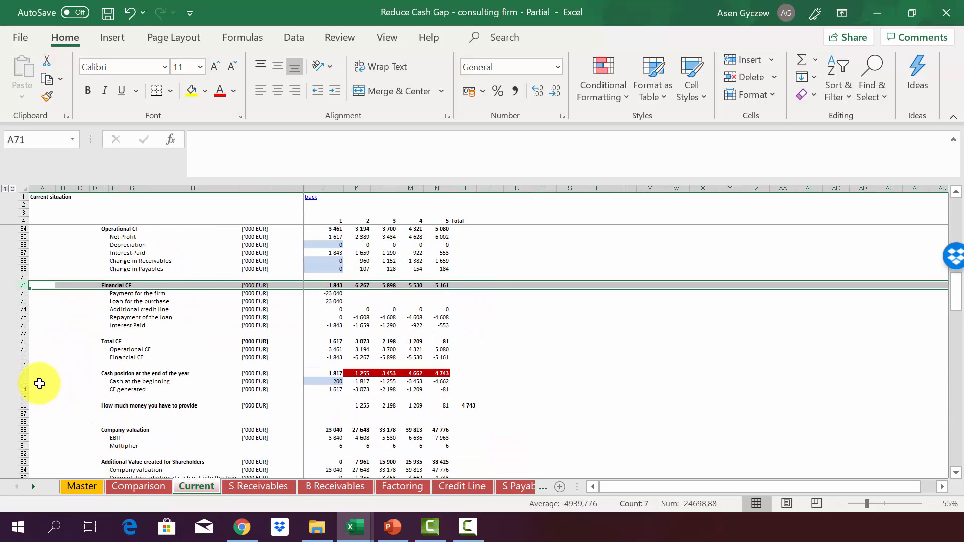
{"action": "left_click", "coordinate": [20, 374]}
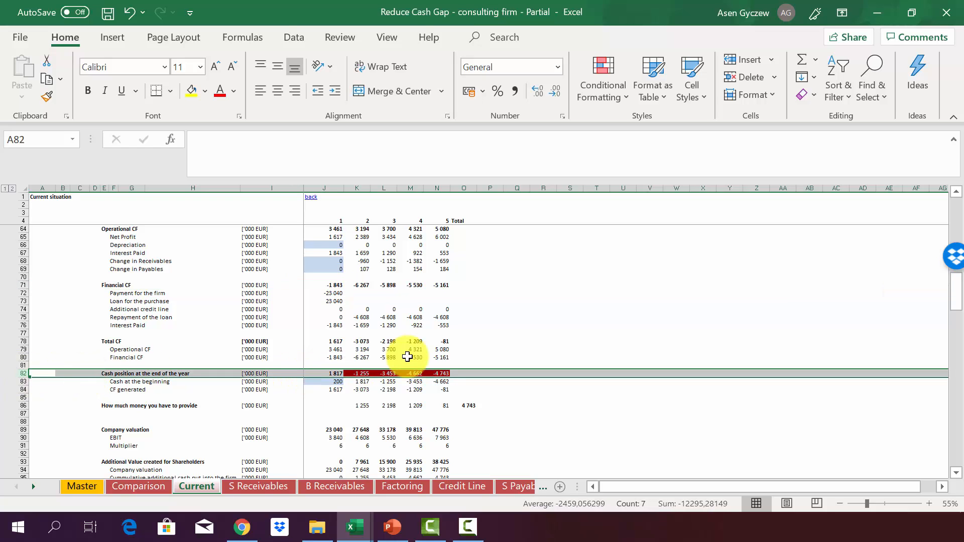
{"action": "left_click", "coordinate": [17, 407]}
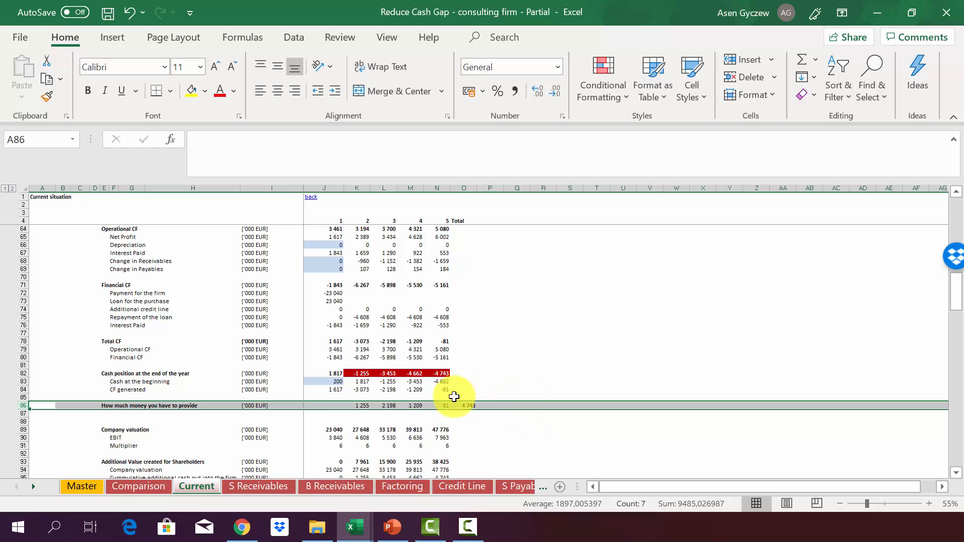
{"action": "left_click", "coordinate": [490, 422]}
{"action": "scroll", "coordinate": [478, 422], "scroll_direction": "down", "scroll_amount": 2}
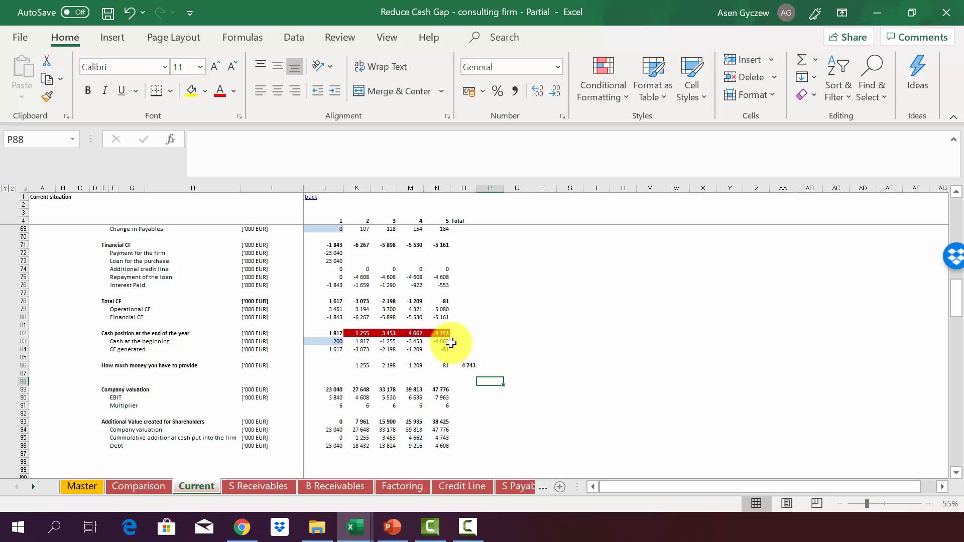
- Open the S Receivables scenario sheet and examine its Revenue, EBIT, Net Profit and Receivables rows
{"action": "left_click", "coordinate": [259, 490]}
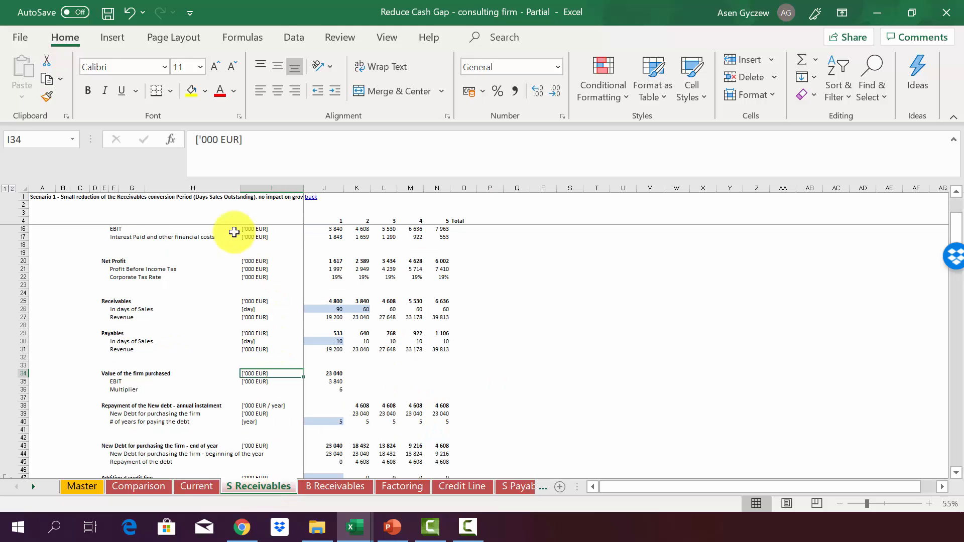
{"action": "scroll", "coordinate": [160, 287], "scroll_direction": "up", "scroll_amount": 4}
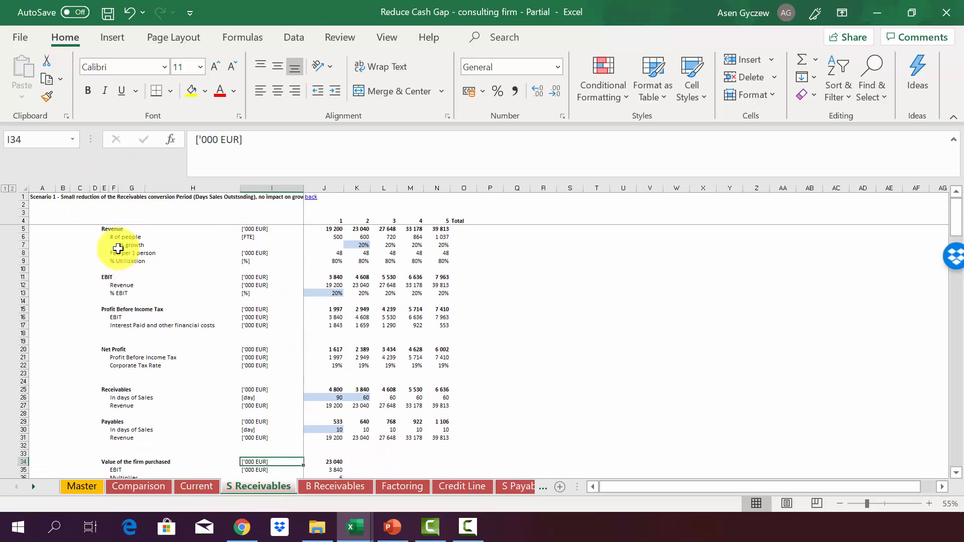
{"action": "left_click", "coordinate": [22, 230]}
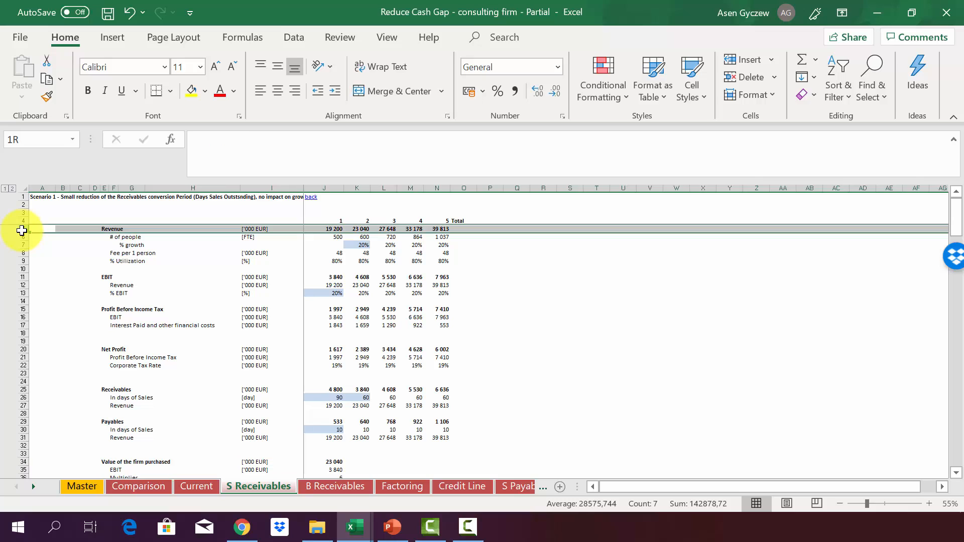
{"action": "left_click", "coordinate": [23, 277]}
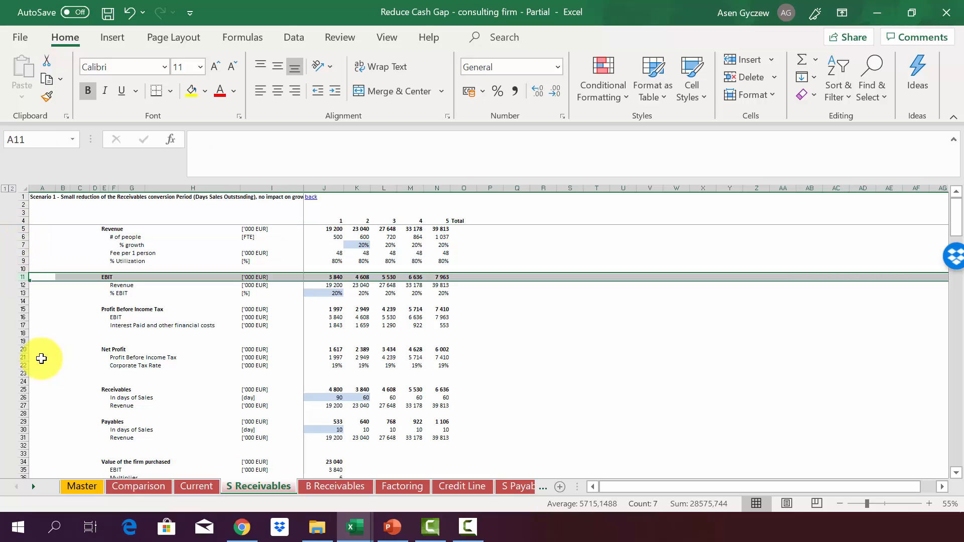
{"action": "left_click", "coordinate": [20, 348]}
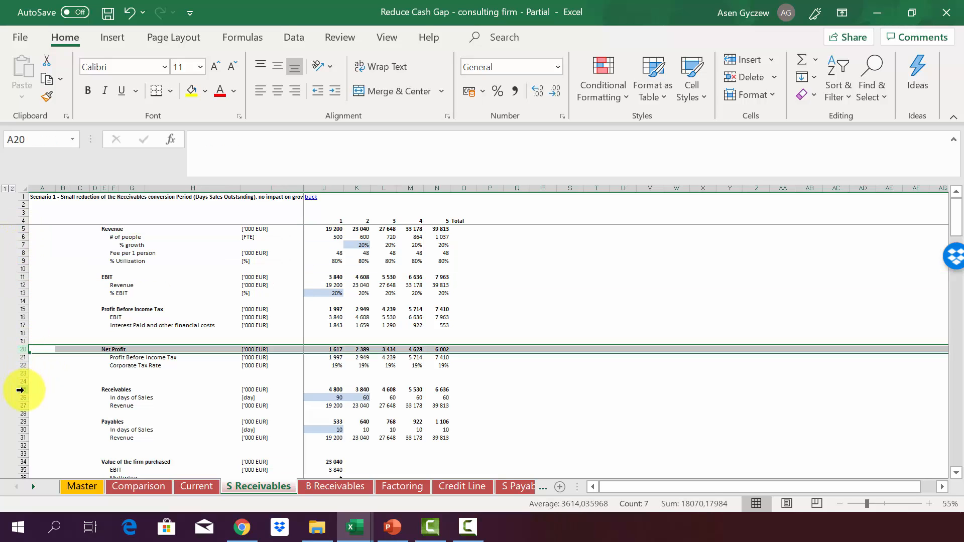
{"action": "left_click", "coordinate": [23, 390]}
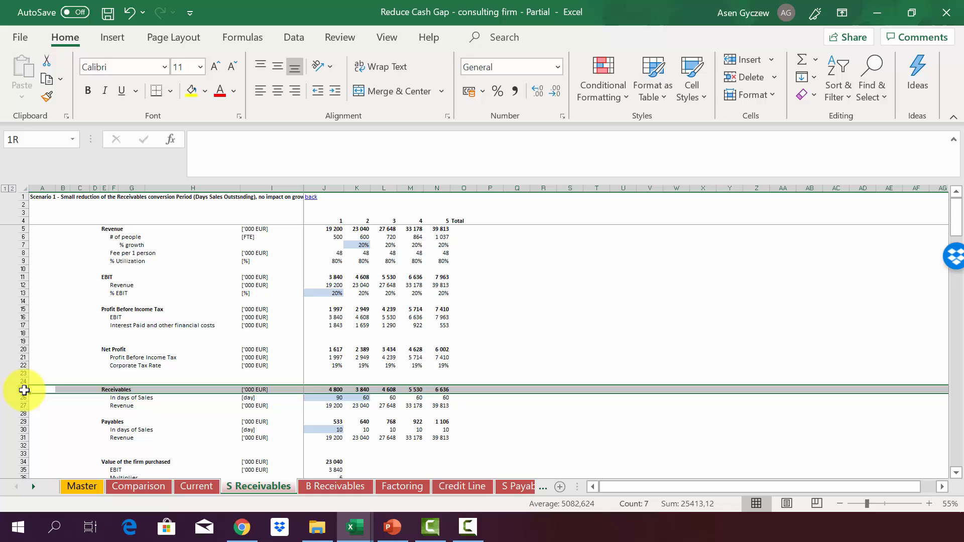
- Inspect the Receivables section's year 1 Revenue formula and its In days of Sales inputs for years 1 and 2
{"action": "left_click", "coordinate": [335, 405]}
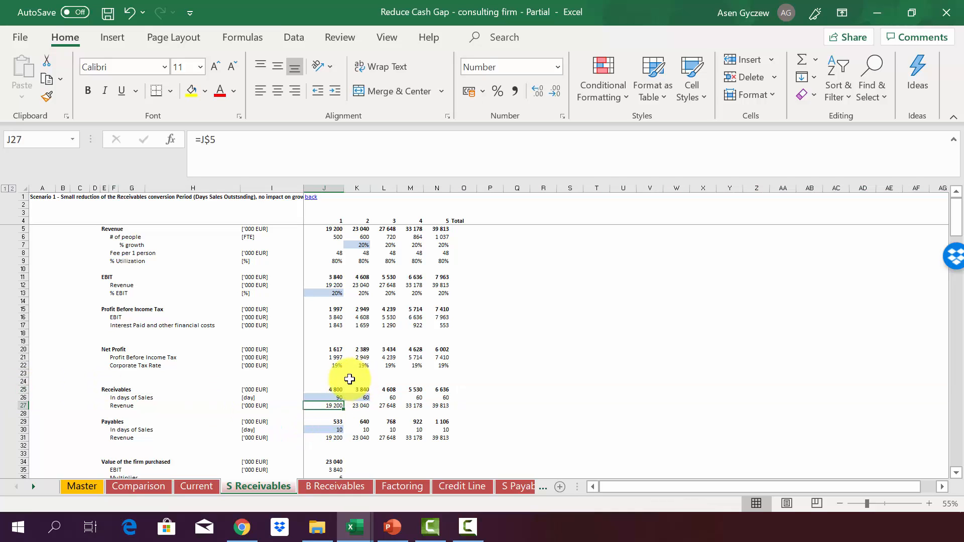
{"action": "left_click", "coordinate": [326, 397]}
{"action": "left_click", "coordinate": [23, 397]}
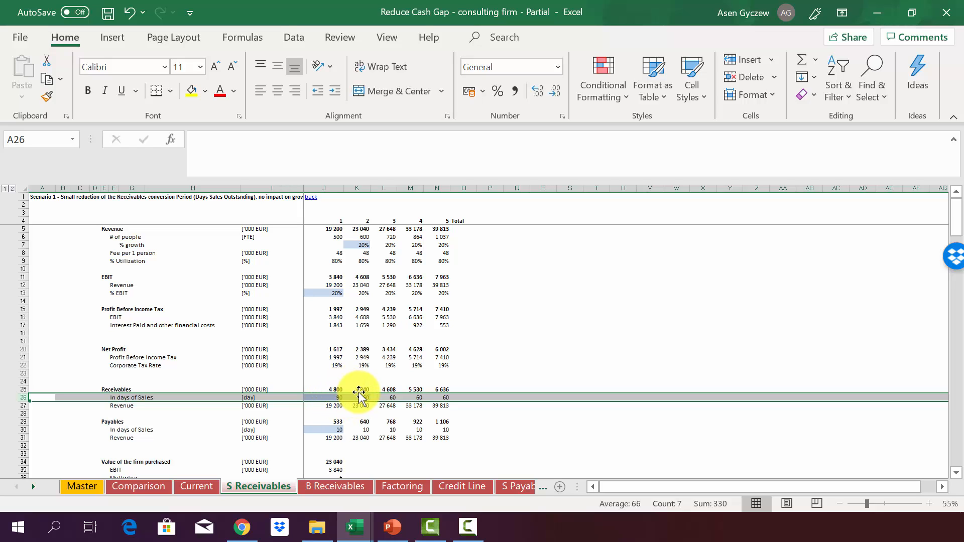
{"action": "left_click", "coordinate": [359, 396]}
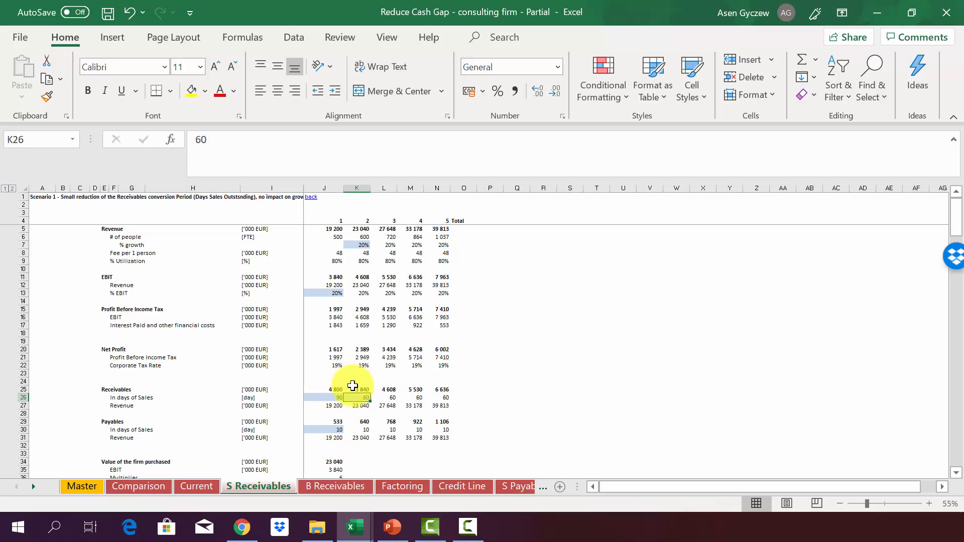
- Compare the Receivables rows of the Current and S Receivables sheets by switching between them
{"action": "left_click", "coordinate": [196, 486]}
{"action": "scroll", "coordinate": [261, 389], "scroll_direction": "up", "scroll_amount": 14}
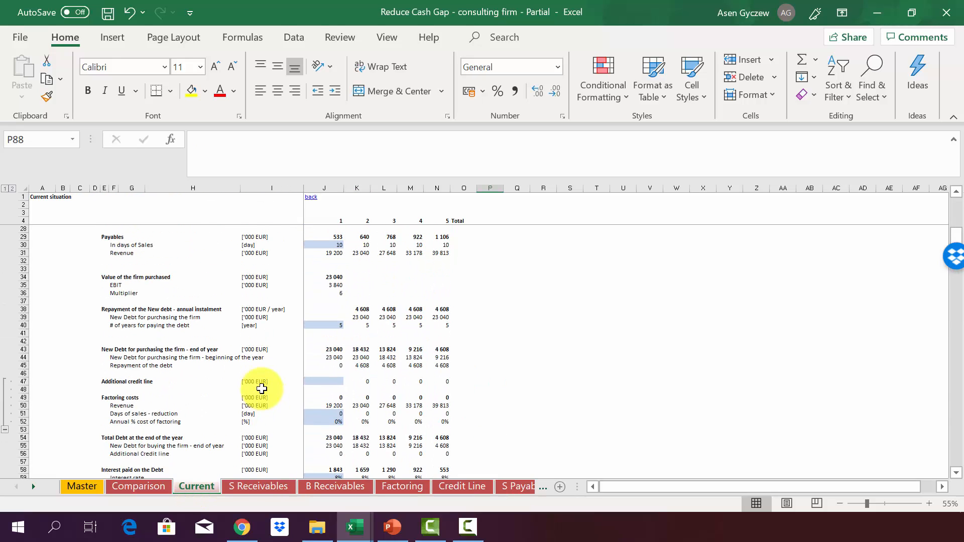
{"action": "scroll", "coordinate": [262, 389], "scroll_direction": "up", "scroll_amount": 8}
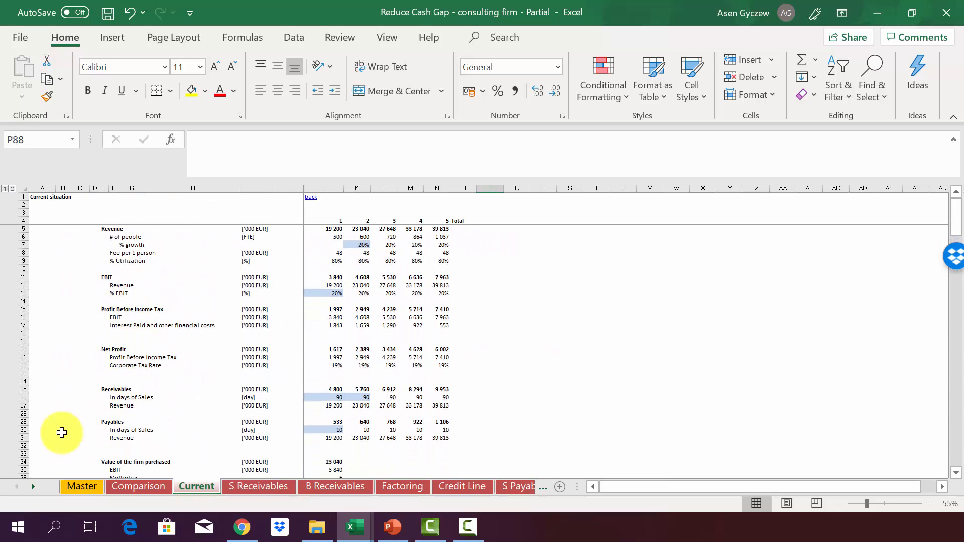
{"action": "left_click", "coordinate": [19, 390]}
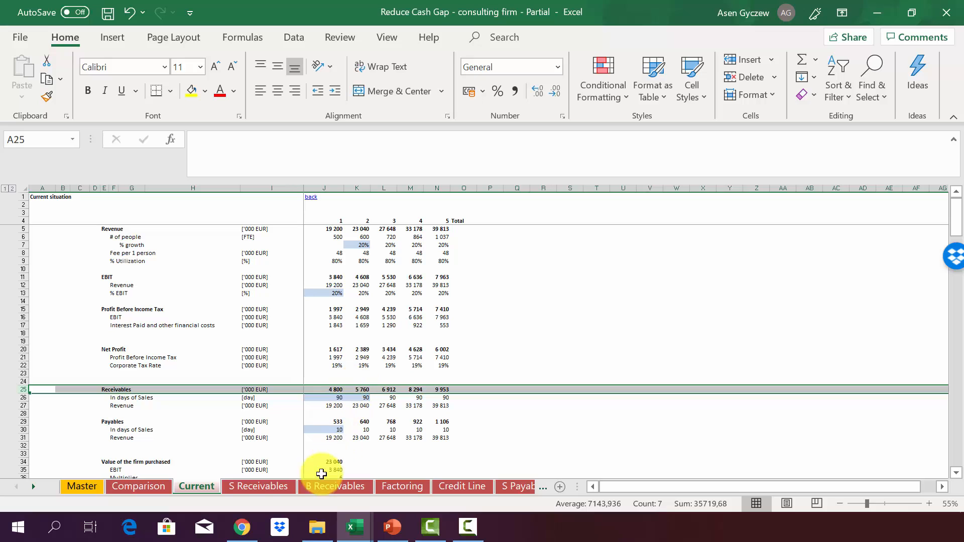
{"action": "left_click", "coordinate": [275, 485]}
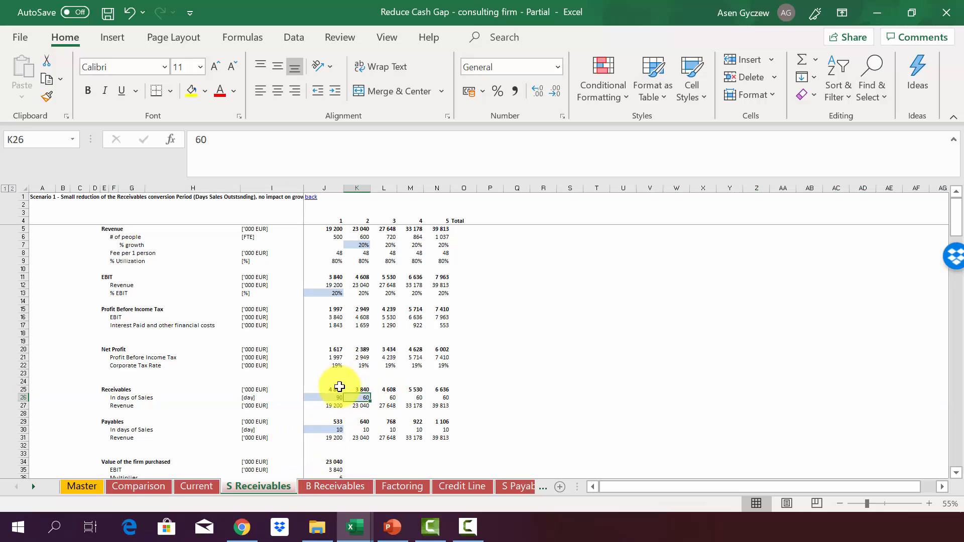
{"action": "left_click", "coordinate": [216, 490]}
{"action": "left_click", "coordinate": [266, 487]}
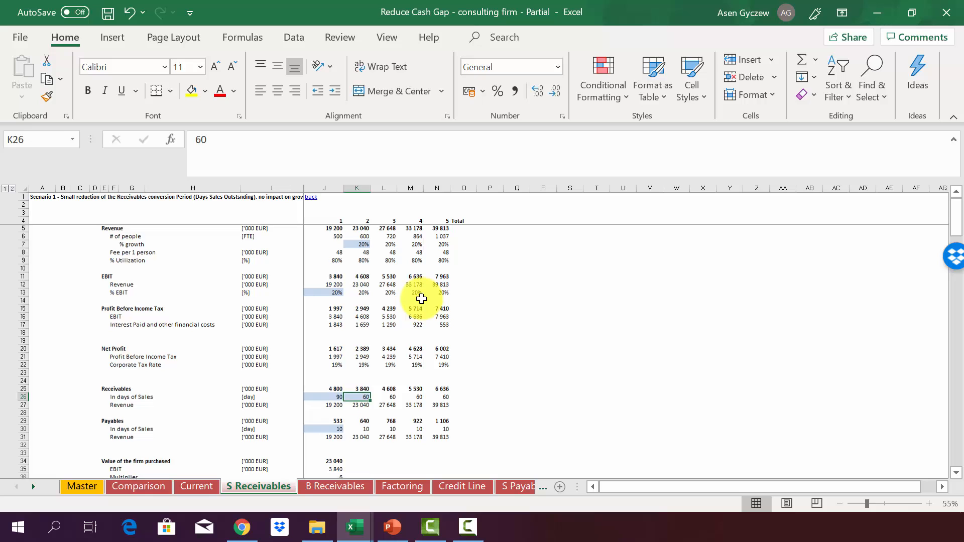
- Compare the Operational CF row of the S Receivables sheet with the same row on the Current sheet
{"action": "scroll", "coordinate": [421, 298], "scroll_direction": "down", "scroll_amount": 7}
{"action": "scroll", "coordinate": [421, 298], "scroll_direction": "down", "scroll_amount": 4}
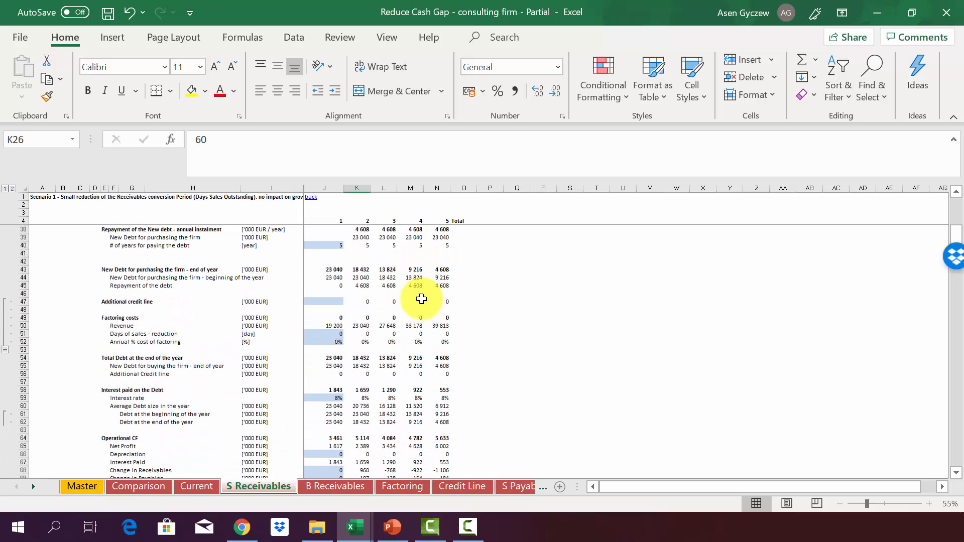
{"action": "scroll", "coordinate": [371, 416], "scroll_direction": "down", "scroll_amount": 4}
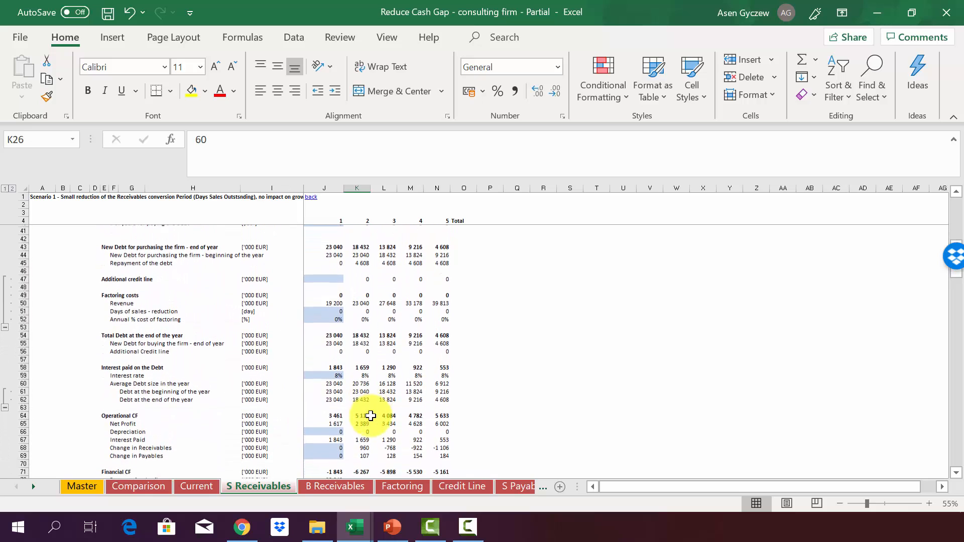
{"action": "left_click", "coordinate": [15, 350]}
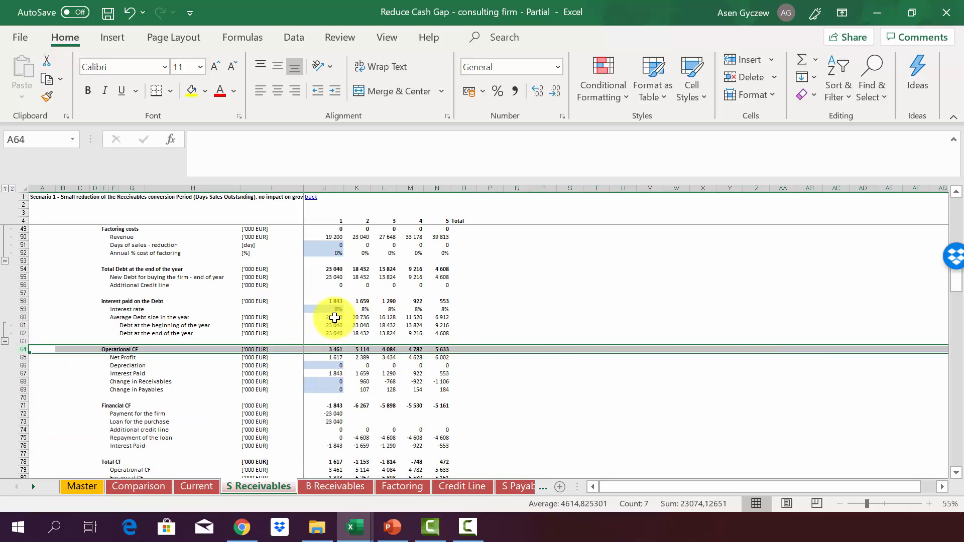
{"action": "left_click", "coordinate": [213, 483]}
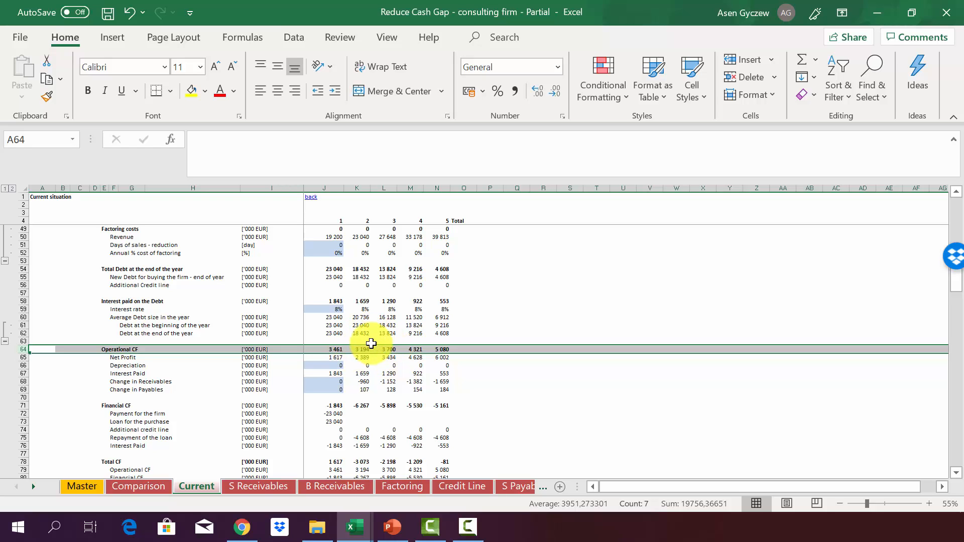
{"action": "left_click", "coordinate": [267, 486]}
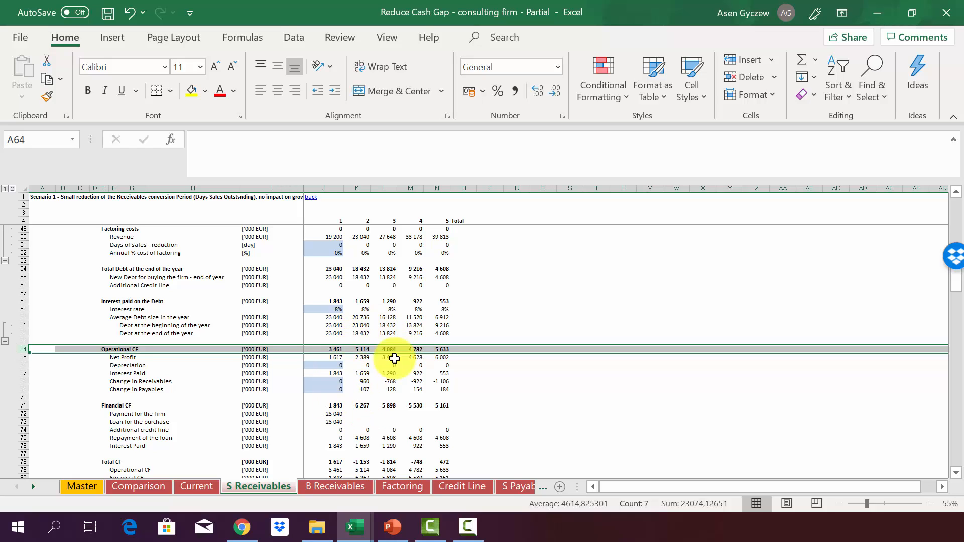
- Compare the total of How much money you have to provide between the S Receivables and Current sheets
{"action": "left_click", "coordinate": [357, 422]}
{"action": "scroll", "coordinate": [356, 421], "scroll_direction": "down", "scroll_amount": 4}
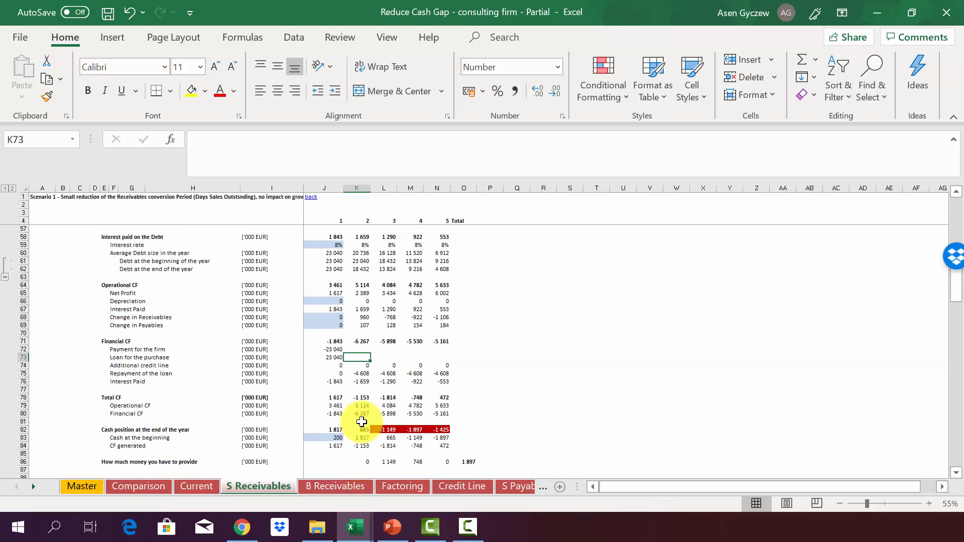
{"action": "scroll", "coordinate": [361, 422], "scroll_direction": "down", "scroll_amount": 1}
{"action": "left_click", "coordinate": [468, 414]}
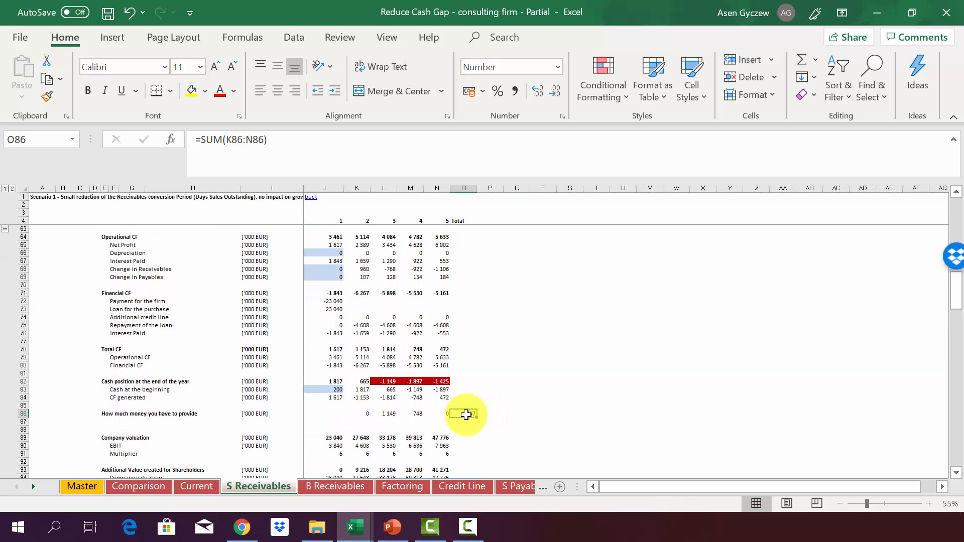
{"action": "left_click", "coordinate": [209, 487]}
{"action": "scroll", "coordinate": [298, 406], "scroll_direction": "down", "scroll_amount": 2}
{"action": "scroll", "coordinate": [297, 406], "scroll_direction": "down", "scroll_amount": 2}
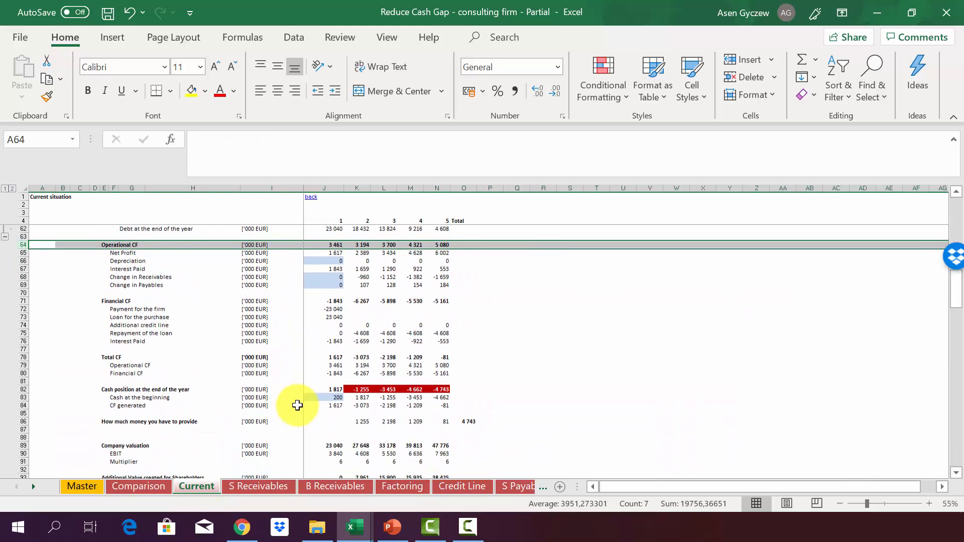
{"action": "scroll", "coordinate": [298, 406], "scroll_direction": "down", "scroll_amount": 1}
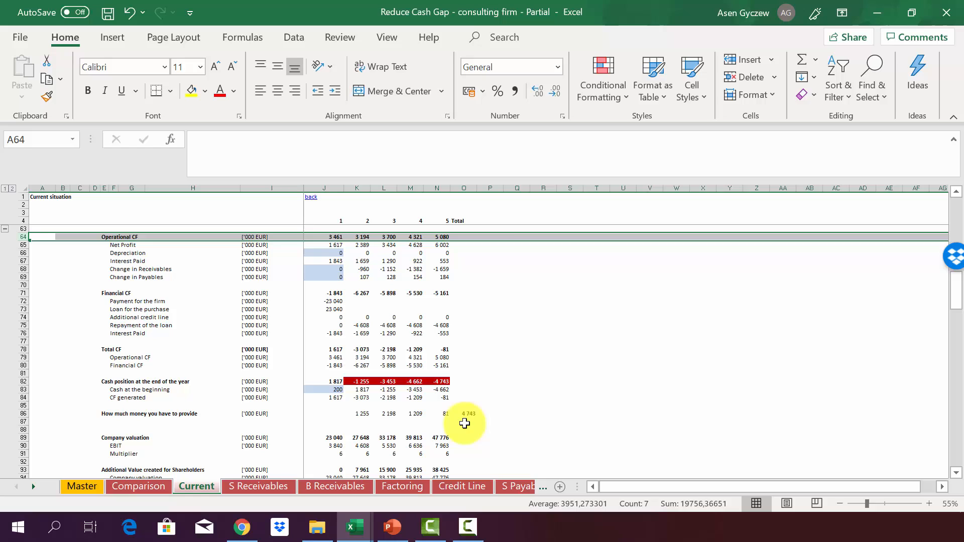
{"action": "left_click", "coordinate": [279, 487]}
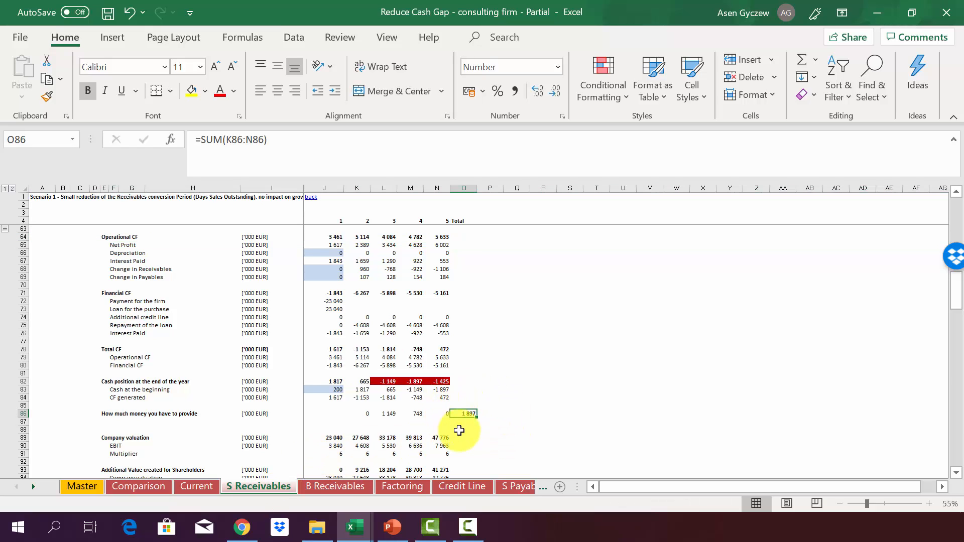
- Inspect the year 5 formulas for Additional Value created for Shareholders and the Company valuation's EBIT on the S Receivables sheet
{"action": "left_click", "coordinate": [441, 461]}
{"action": "scroll", "coordinate": [443, 452], "scroll_direction": "down", "scroll_amount": 4}
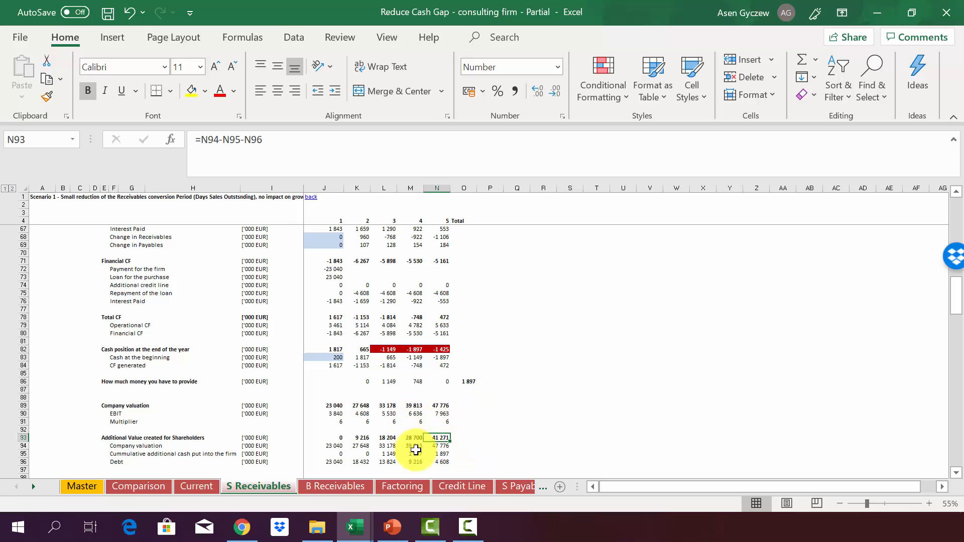
{"action": "left_click", "coordinate": [443, 412]}
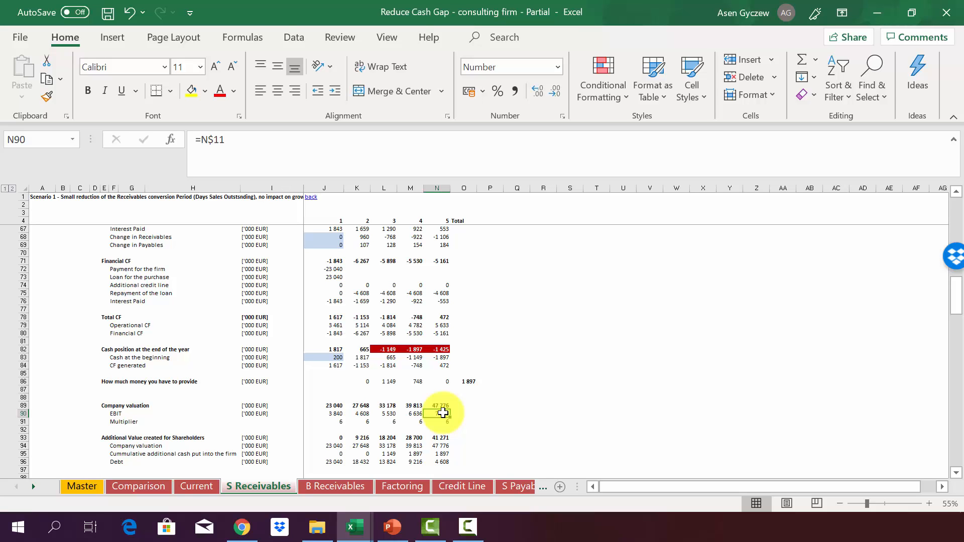
- Open the B Receivables scenario sheet and examine the In days of Sales row of its Receivables section
{"action": "key", "text": "ctrl+Page_Down"}
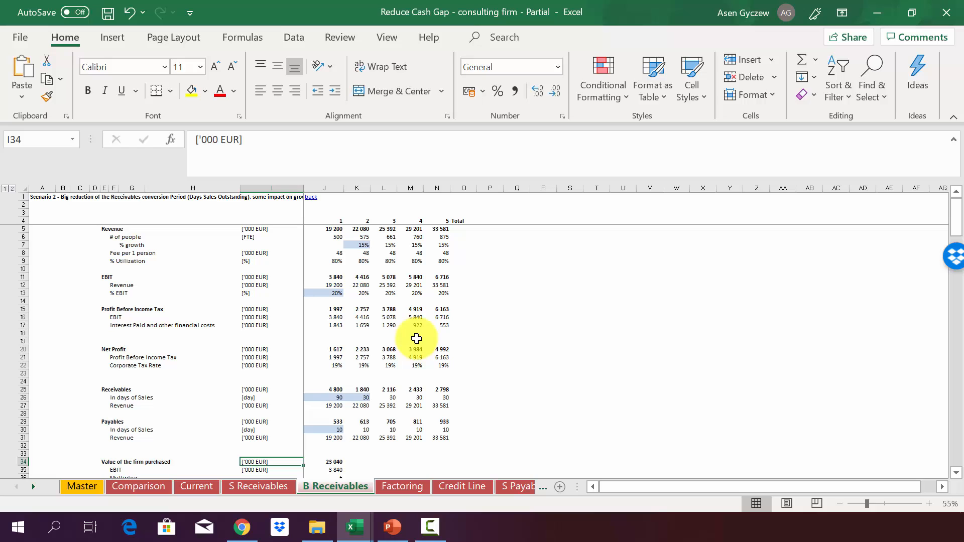
{"action": "left_click", "coordinate": [26, 398]}
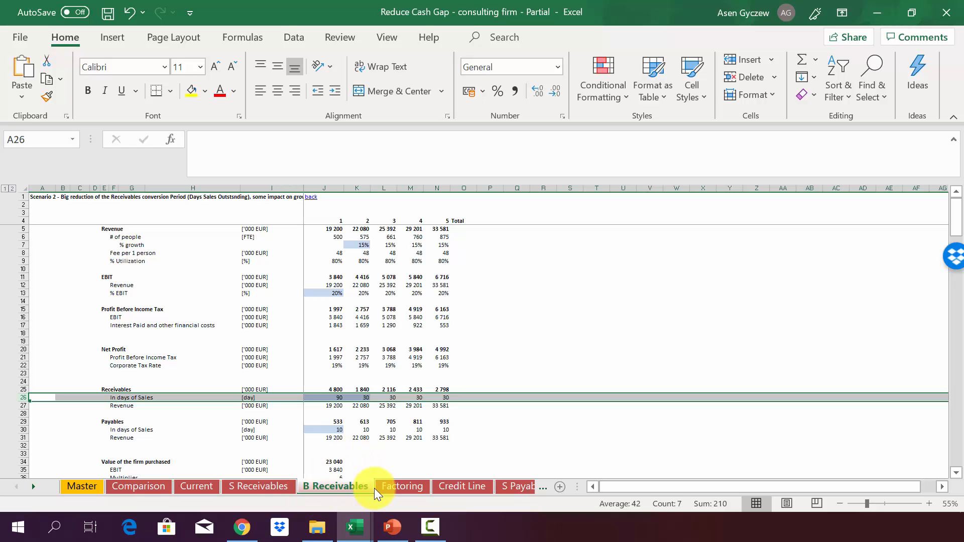
{"action": "left_click", "coordinate": [381, 365]}
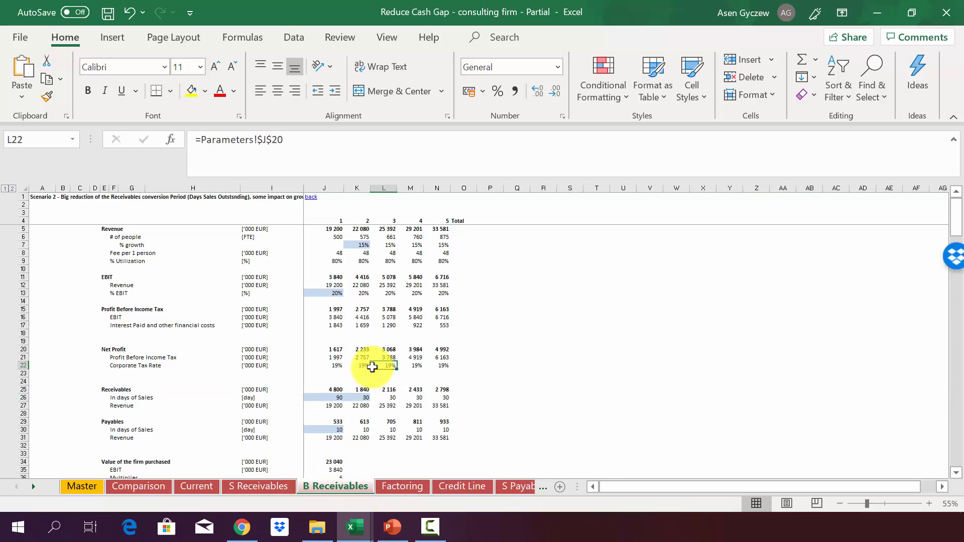
{"action": "left_click", "coordinate": [323, 398]}
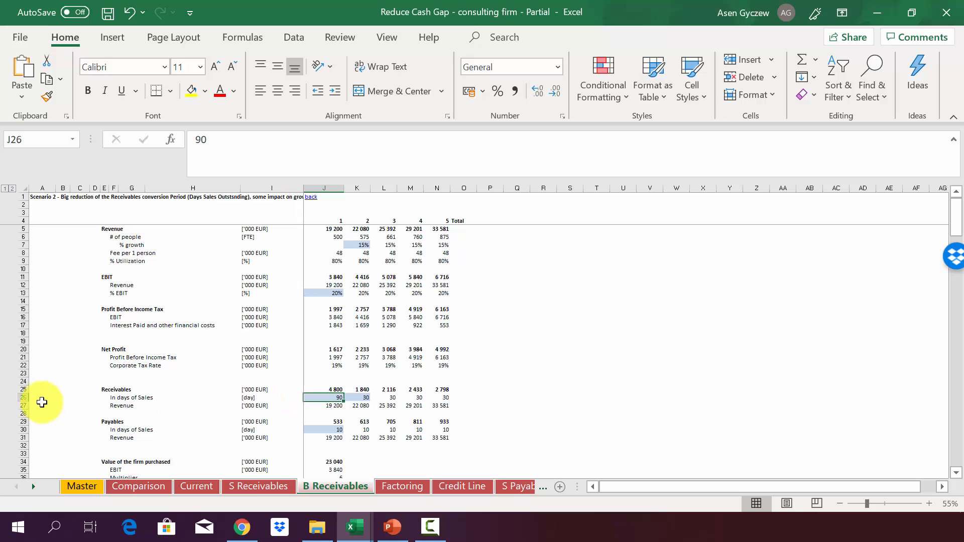
{"action": "left_click", "coordinate": [21, 398]}
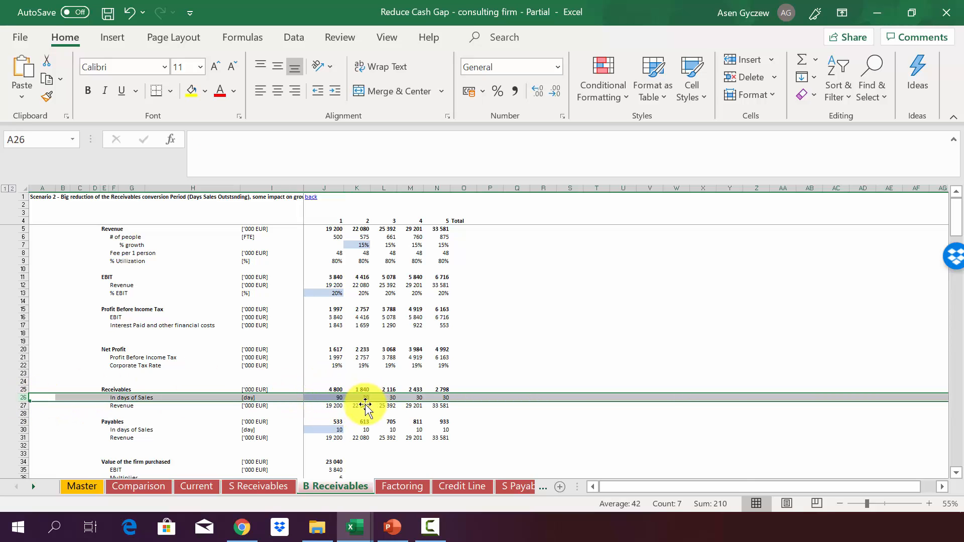
- Compare the receivables' In days of Sales values across the S Receivables, Current and B Receivables sheets
{"action": "left_click", "coordinate": [275, 487]}
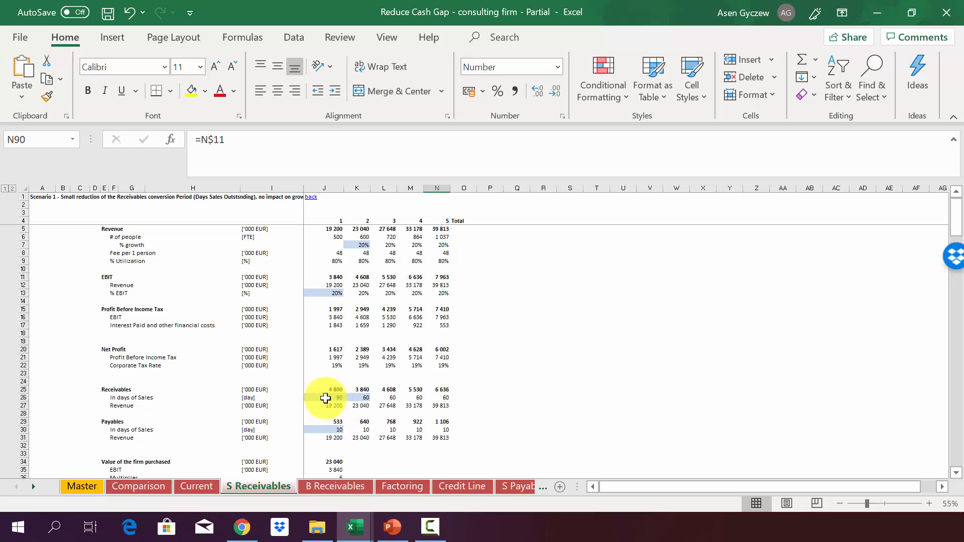
{"action": "left_click", "coordinate": [199, 492]}
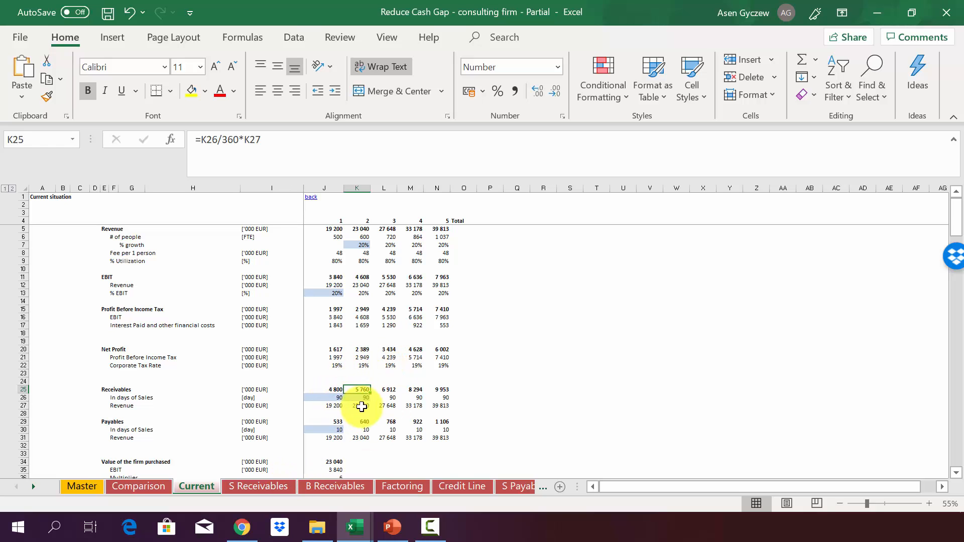
{"action": "left_click", "coordinate": [258, 488]}
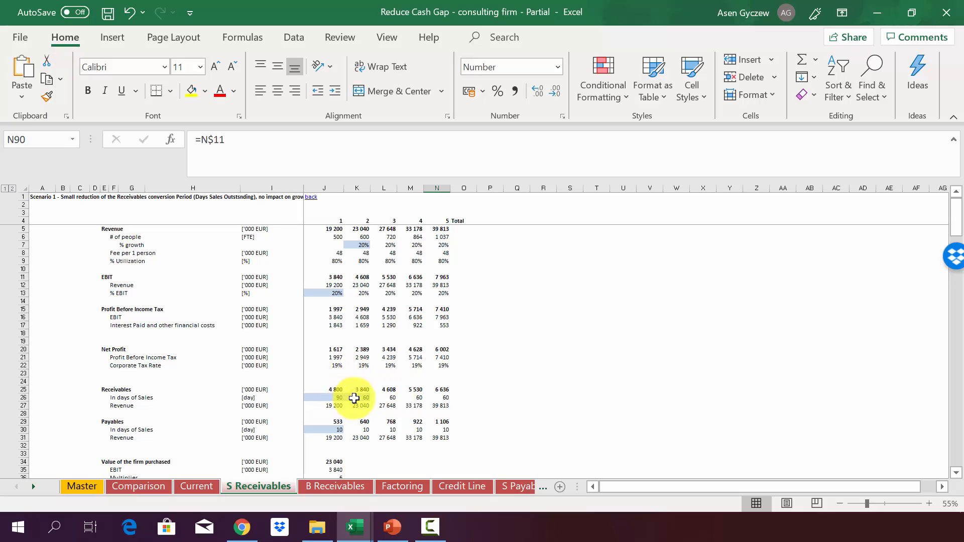
{"action": "left_click", "coordinate": [351, 486]}
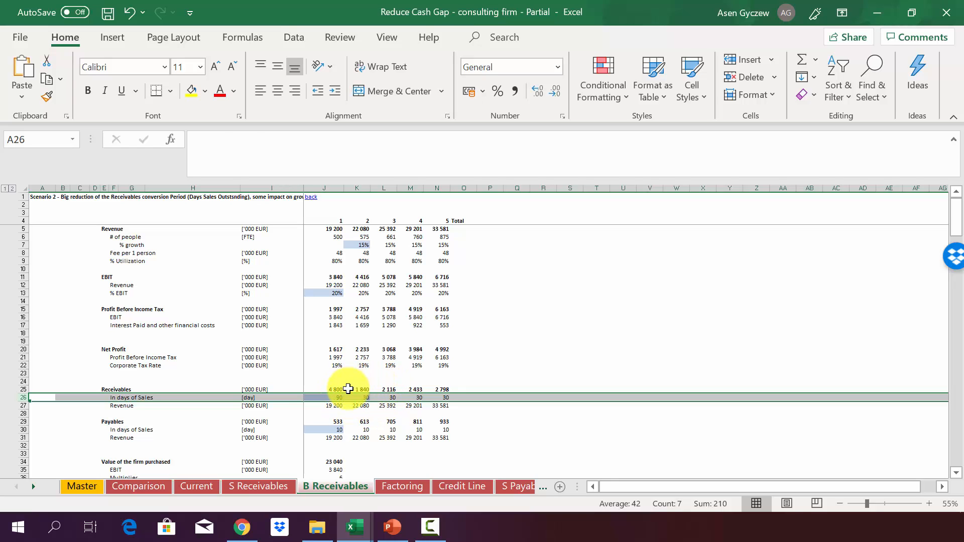
- Inspect the year 2 Receivables formula and its In days of Sales input on the B Receivables sheet
{"action": "left_click", "coordinate": [357, 389]}
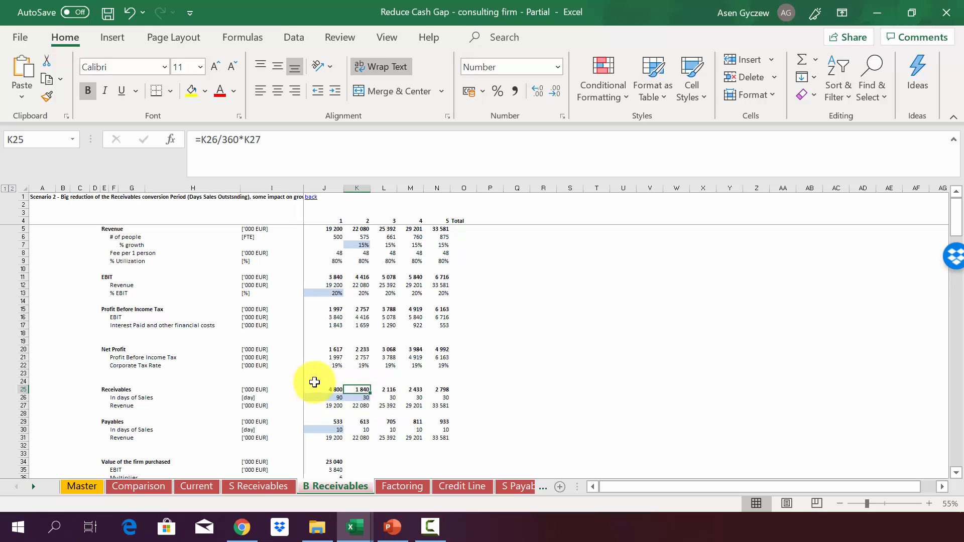
{"action": "left_click", "coordinate": [361, 397]}
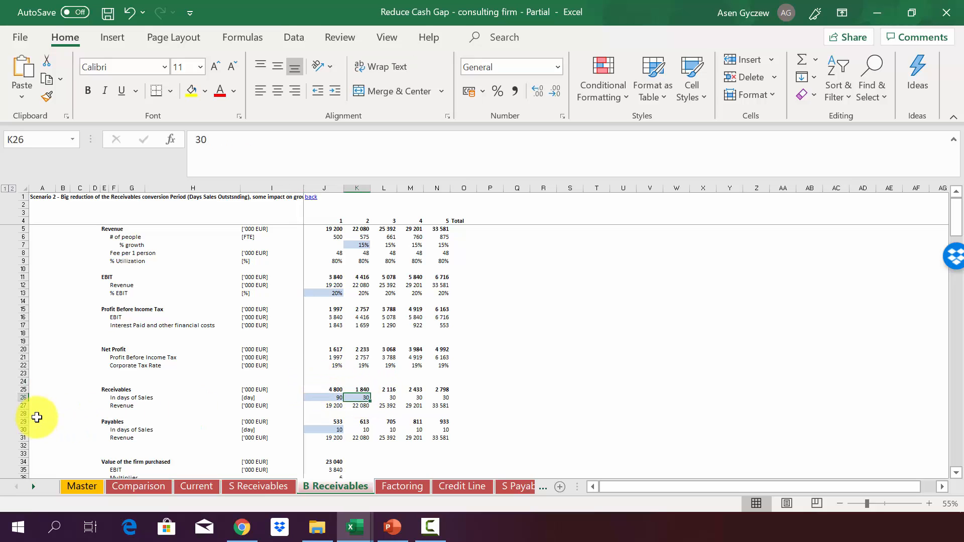
{"action": "left_click", "coordinate": [23, 398]}
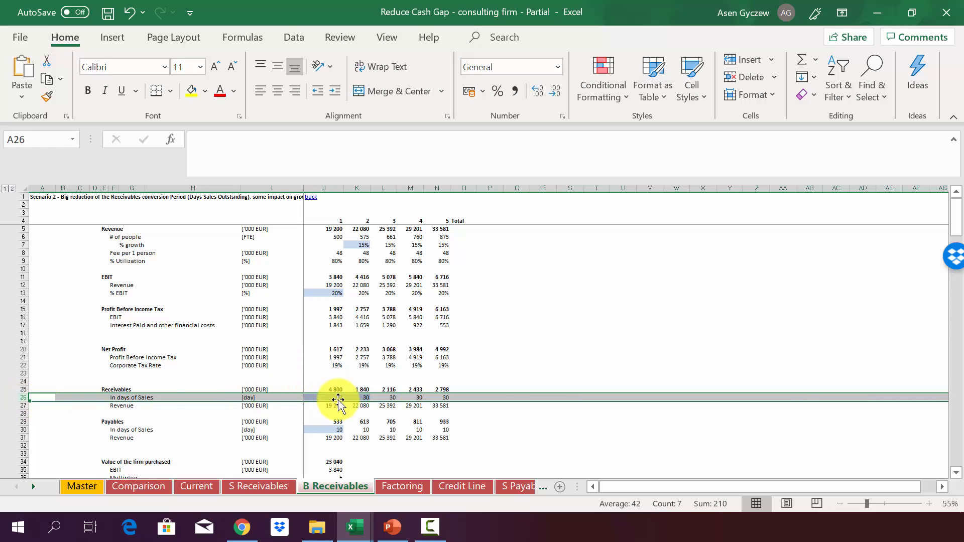
- Examine the % growth row on the B Receivables sheet and compare it with the Current sheet
{"action": "left_click", "coordinate": [357, 245]}
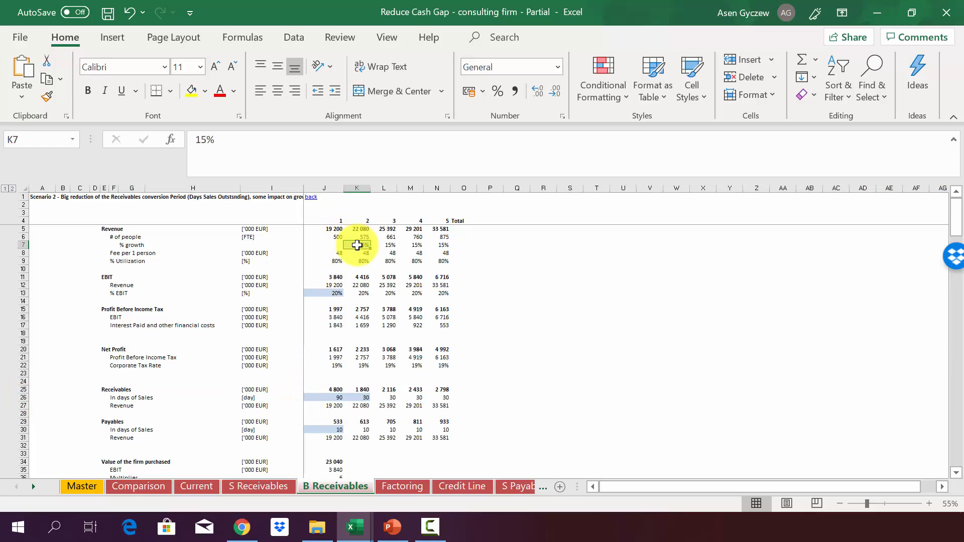
{"action": "left_click", "coordinate": [20, 245]}
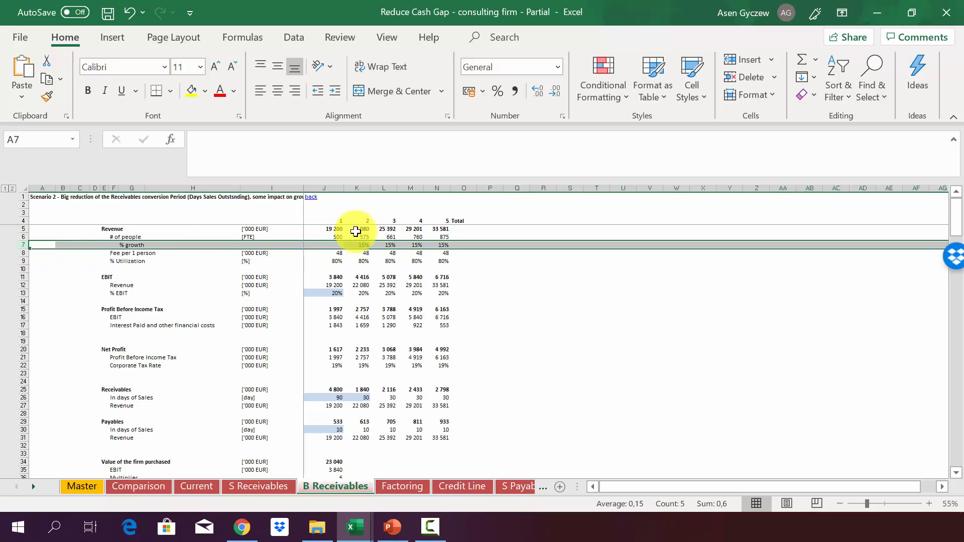
{"action": "left_click", "coordinate": [199, 486]}
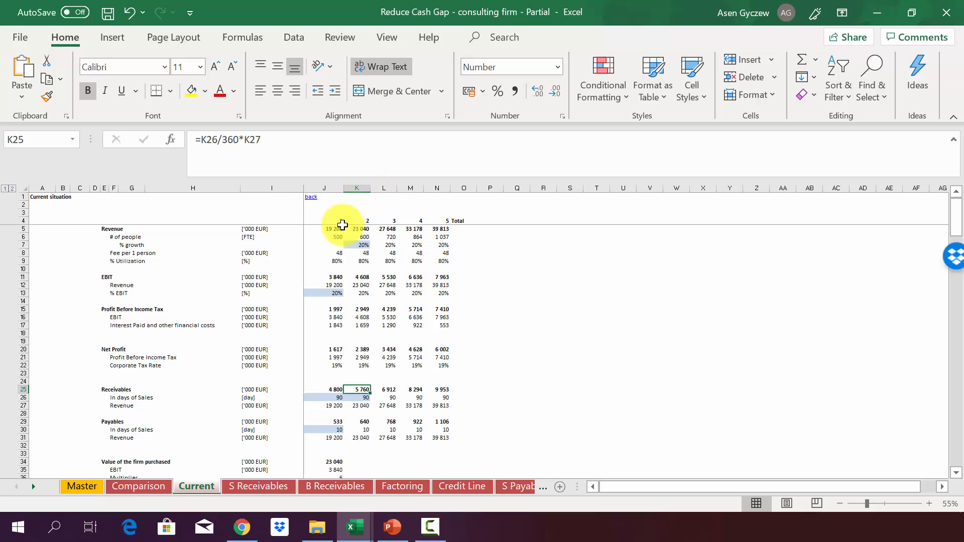
{"action": "left_click", "coordinate": [336, 487]}
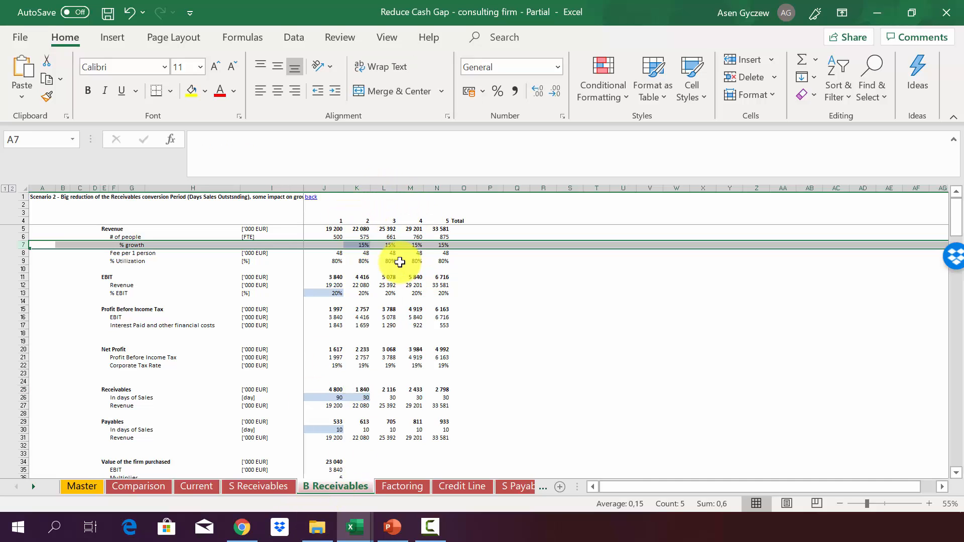
- Inspect the EBIT row and year 2 % EBIT formula of B Receivables and check them against the Current sheet
{"action": "left_click", "coordinate": [359, 278]}
{"action": "left_click", "coordinate": [23, 277]}
{"action": "left_click", "coordinate": [370, 293]}
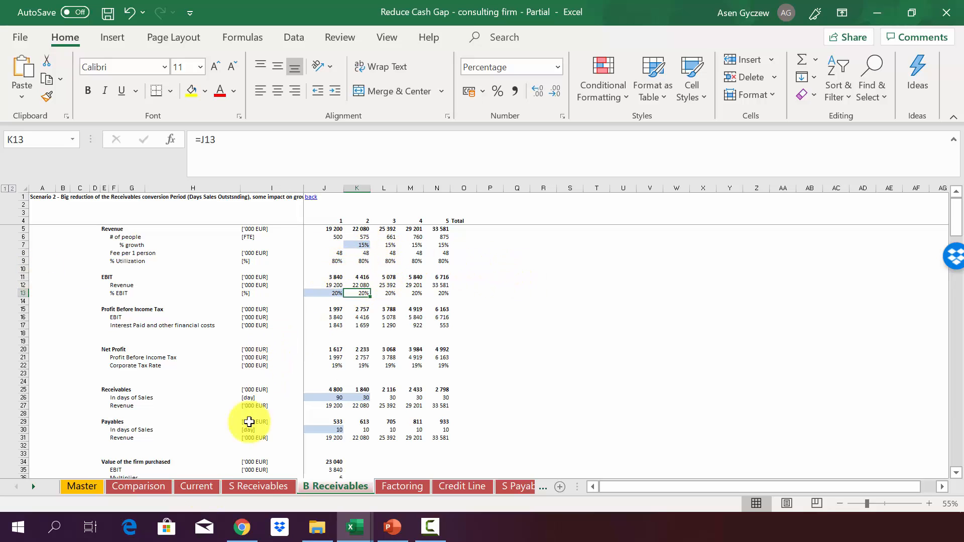
{"action": "left_click", "coordinate": [206, 490]}
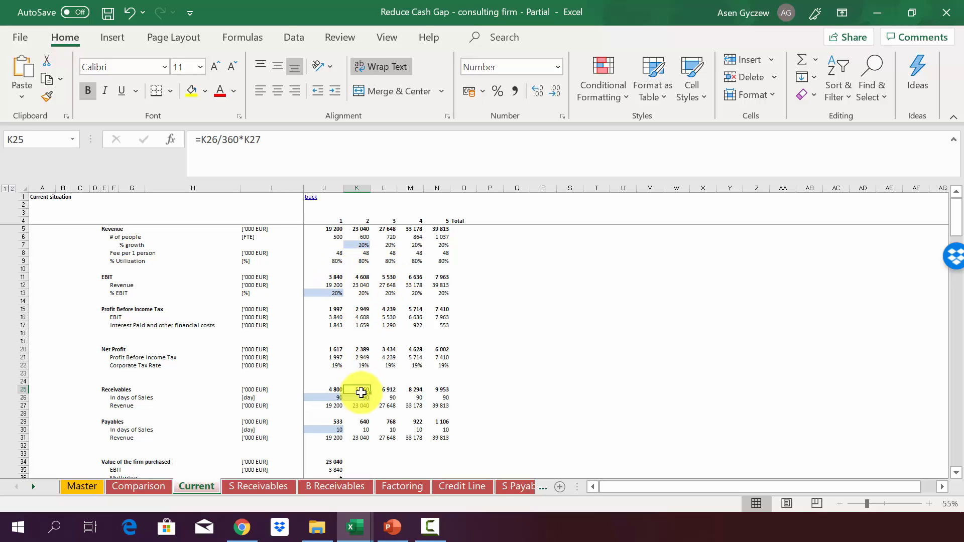
{"action": "left_click", "coordinate": [333, 485]}
- Compare the Operational CF row of the B Receivables sheet with the same row on the Current sheet
{"action": "left_click", "coordinate": [373, 357]}
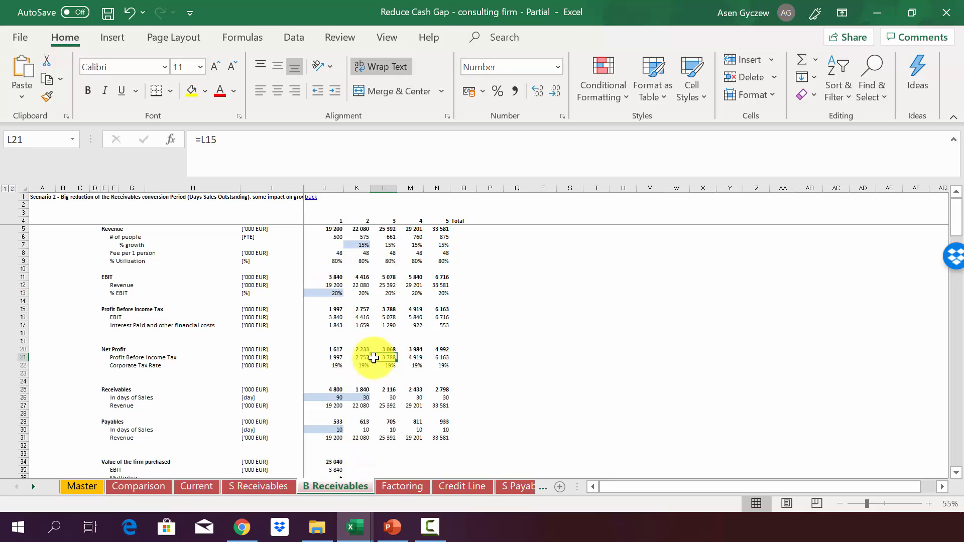
{"action": "scroll", "coordinate": [374, 357], "scroll_direction": "down", "scroll_amount": 10}
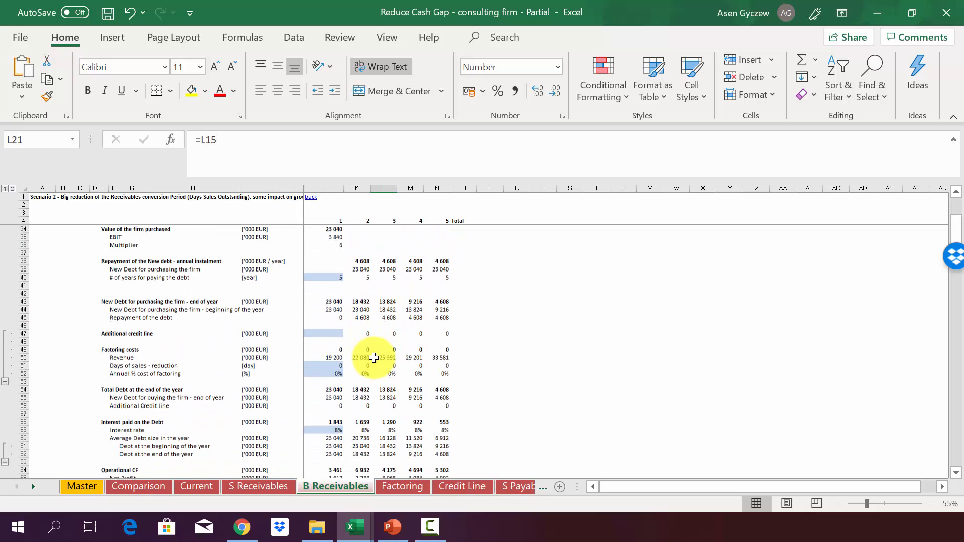
{"action": "scroll", "coordinate": [373, 357], "scroll_direction": "down", "scroll_amount": 4}
{"action": "scroll", "coordinate": [373, 357], "scroll_direction": "down", "scroll_amount": 1}
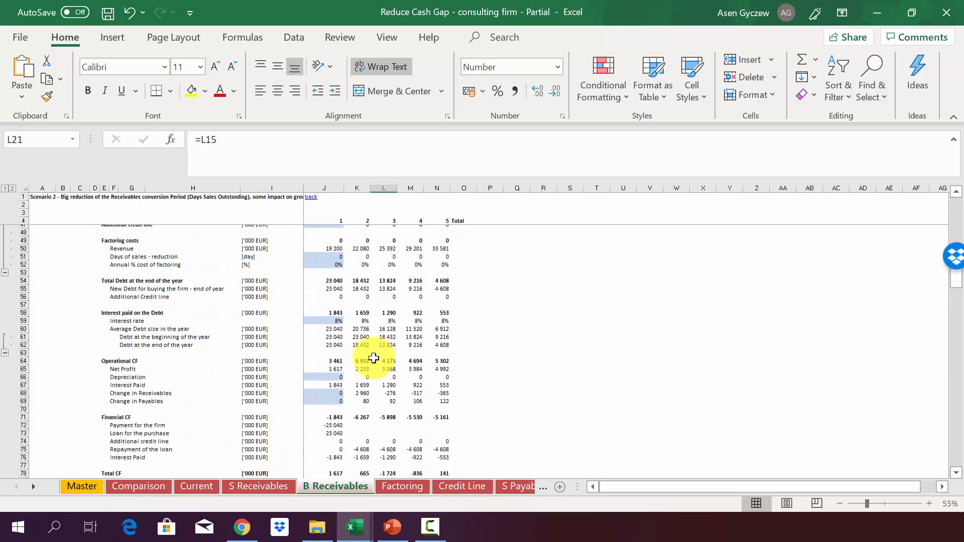
{"action": "left_click", "coordinate": [24, 349]}
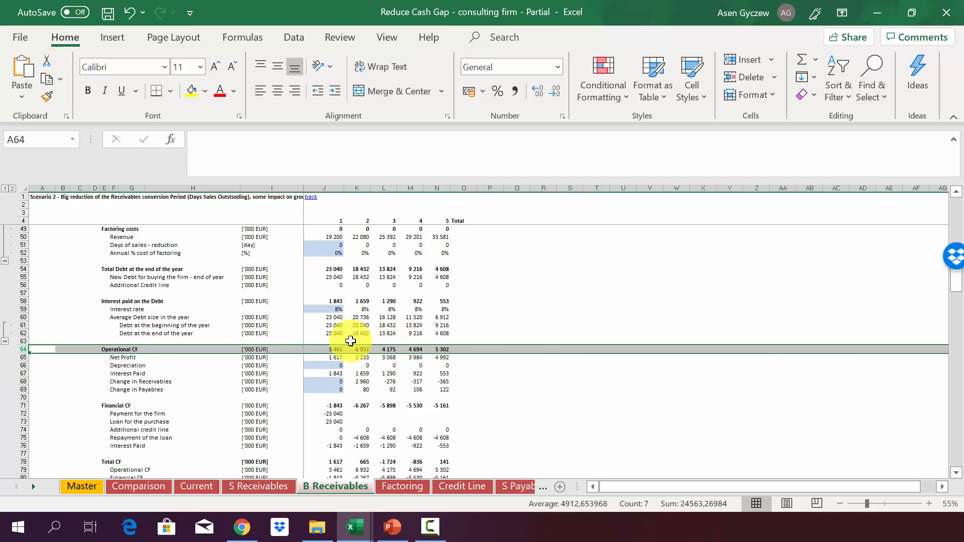
{"action": "left_click", "coordinate": [196, 487]}
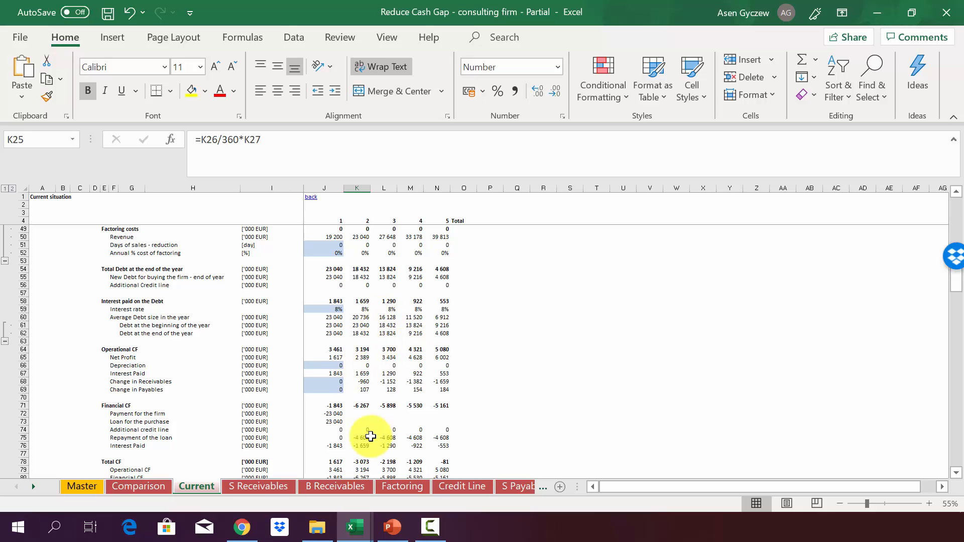
- Compare the "How much money you have to provide" row of the B Receivables sheet with the Current sheet
{"action": "left_click", "coordinate": [335, 486]}
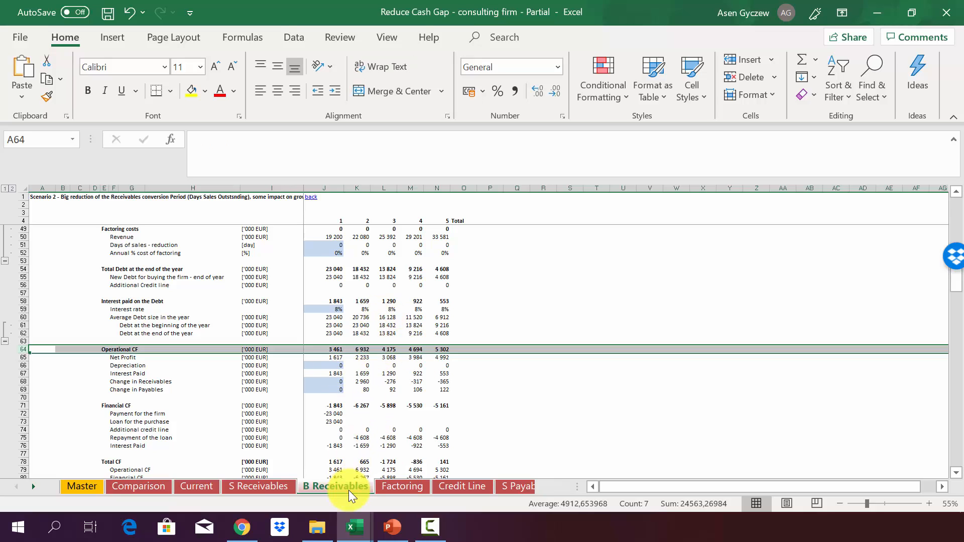
{"action": "left_click", "coordinate": [353, 399]}
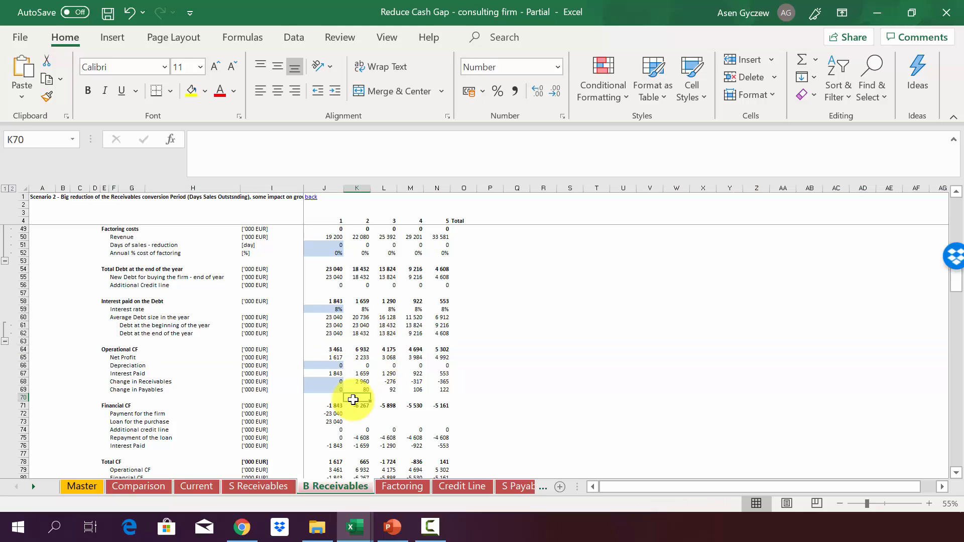
{"action": "scroll", "coordinate": [353, 399], "scroll_direction": "down", "scroll_amount": 4}
{"action": "left_click", "coordinate": [346, 431]}
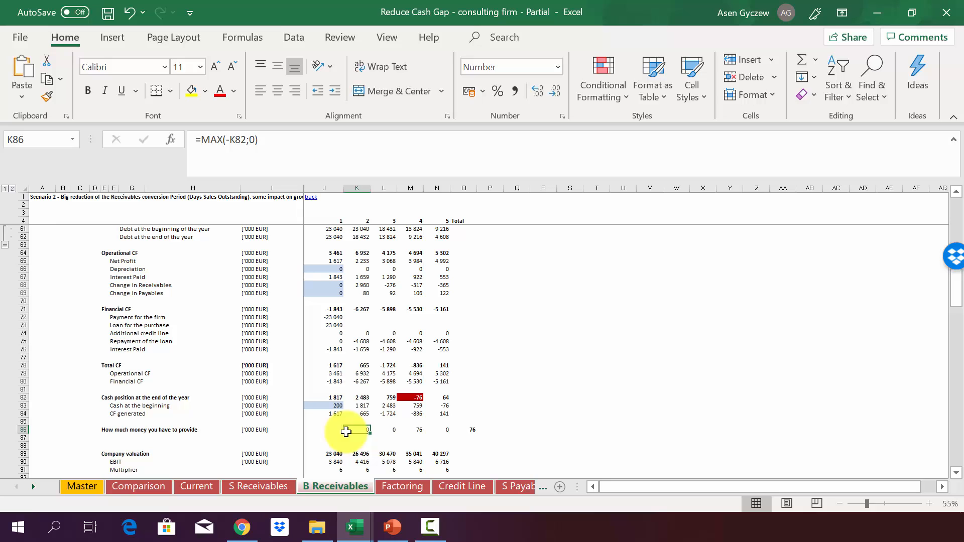
{"action": "left_click", "coordinate": [20, 430]}
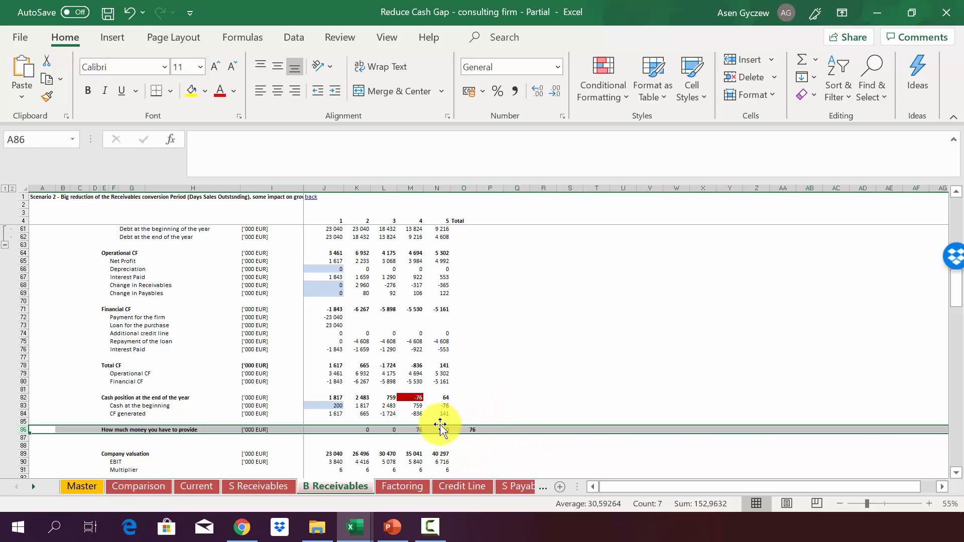
{"action": "left_click", "coordinate": [200, 486]}
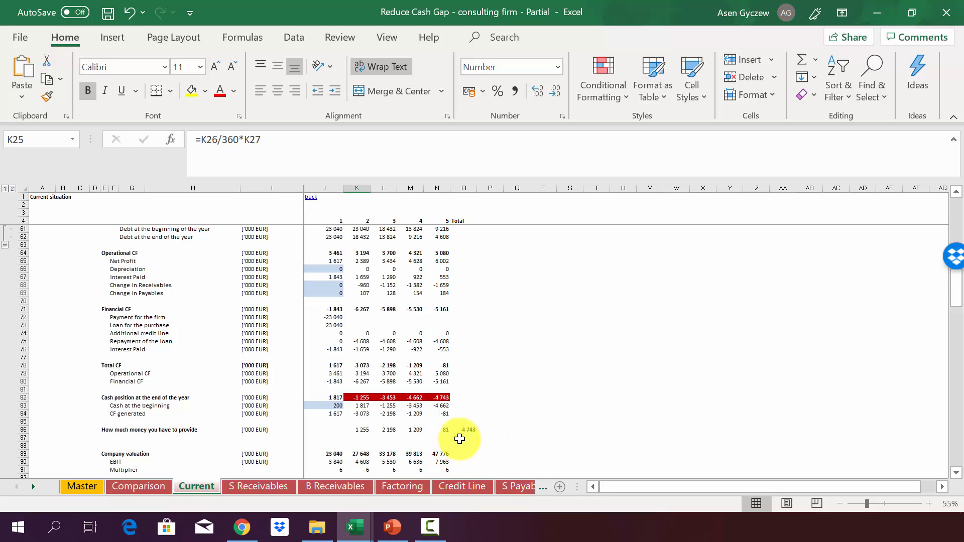
- Compare Additional Value created for Shareholders on the Current and B Receivables sheets, and inspect the B Receivables total of money to provide
{"action": "scroll", "coordinate": [463, 438], "scroll_direction": "down", "scroll_amount": 3}
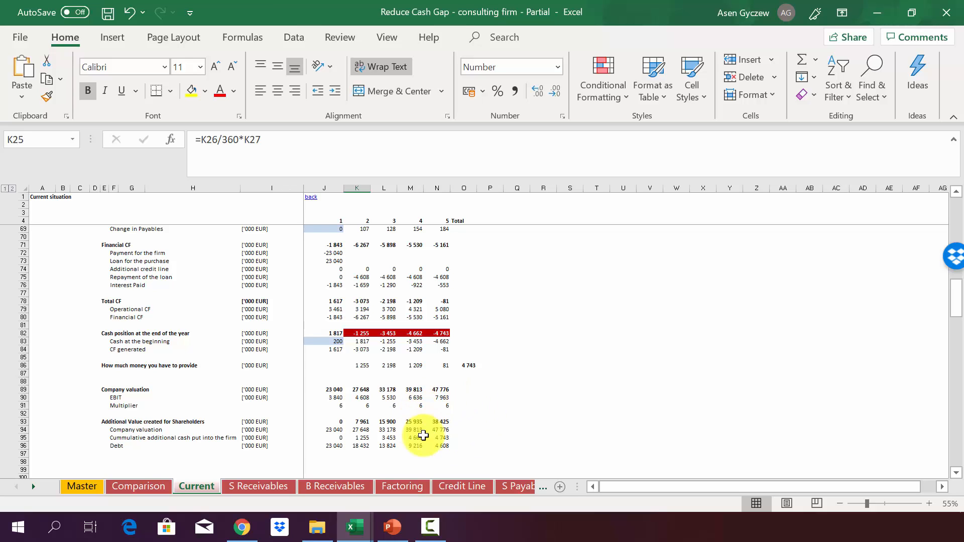
{"action": "left_click", "coordinate": [349, 486]}
{"action": "scroll", "coordinate": [446, 378], "scroll_direction": "down", "scroll_amount": 2}
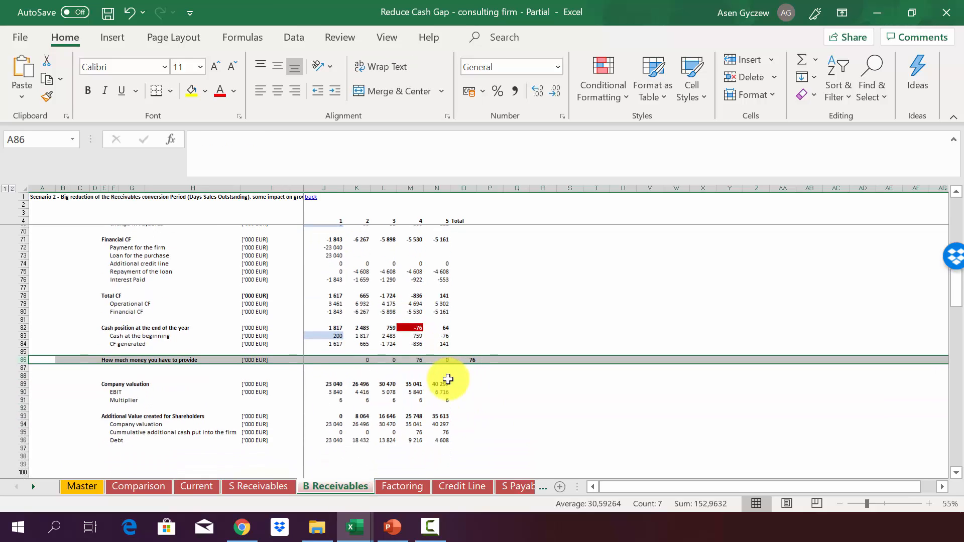
{"action": "left_click", "coordinate": [437, 414]}
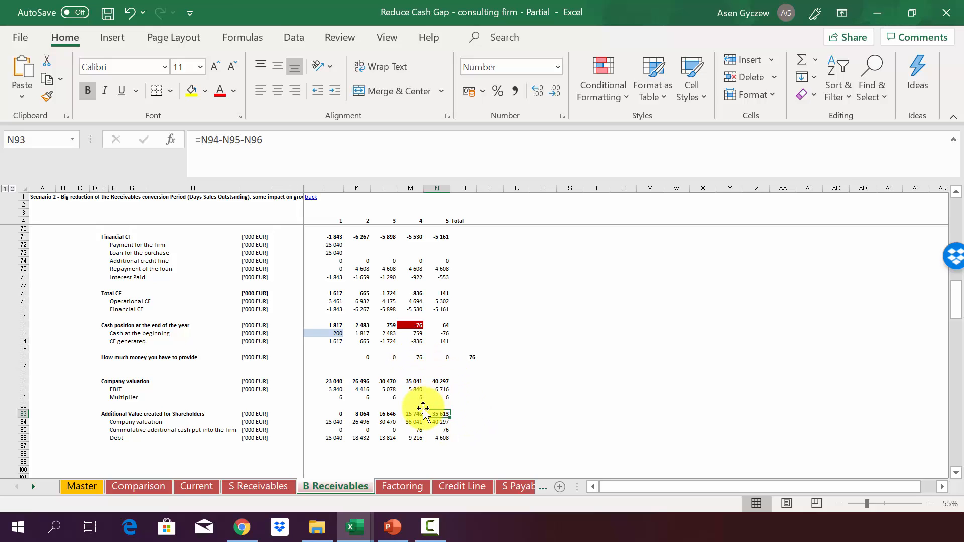
{"action": "left_click", "coordinate": [461, 357]}
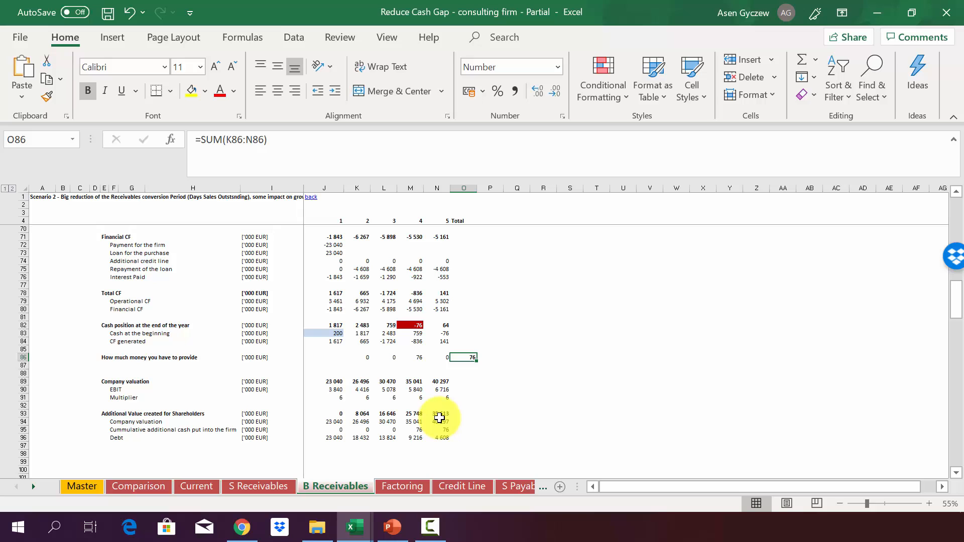
- Open the Factoring scenario sheet and review its Revenue and EBIT rows
{"action": "left_click", "coordinate": [403, 486]}
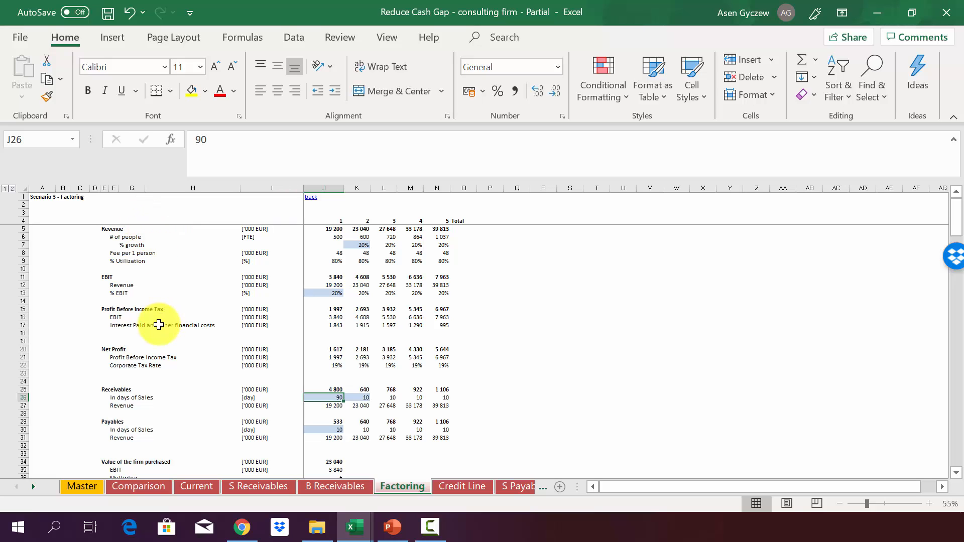
{"action": "left_click", "coordinate": [21, 228]}
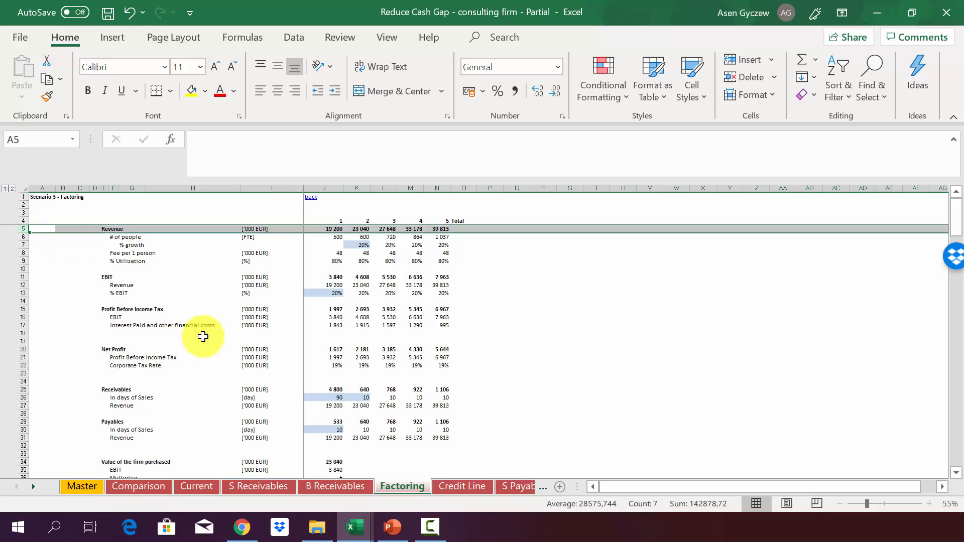
{"action": "left_click", "coordinate": [21, 278]}
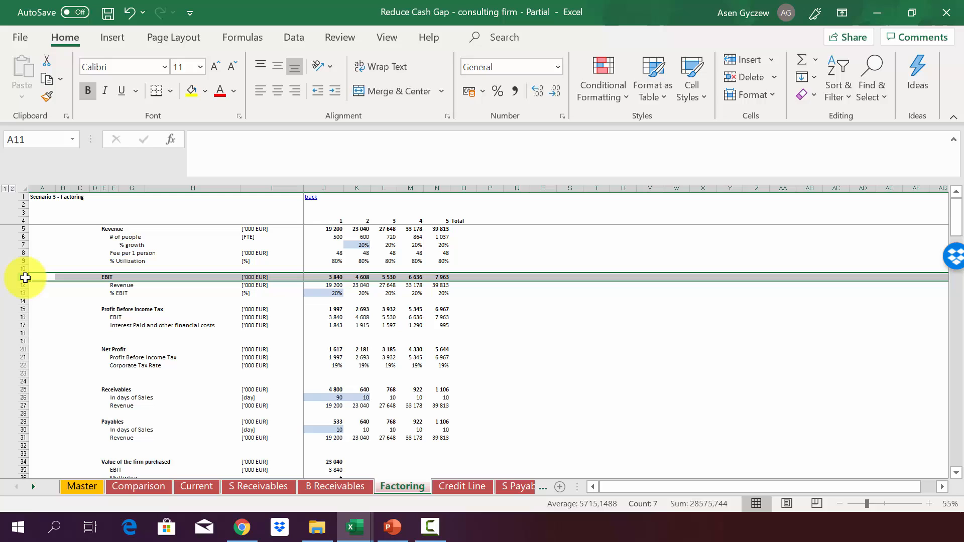
- Examine the Receivables and In days of Sales figures on the Factoring sheet and compare year 2 with the Current sheet
{"action": "left_click", "coordinate": [23, 390]}
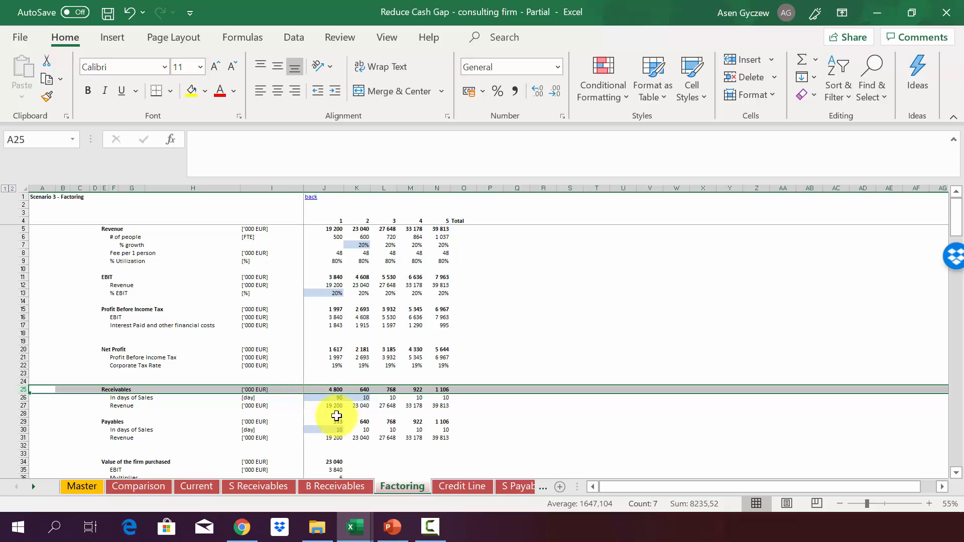
{"action": "left_click", "coordinate": [357, 397]}
{"action": "left_click", "coordinate": [324, 389]}
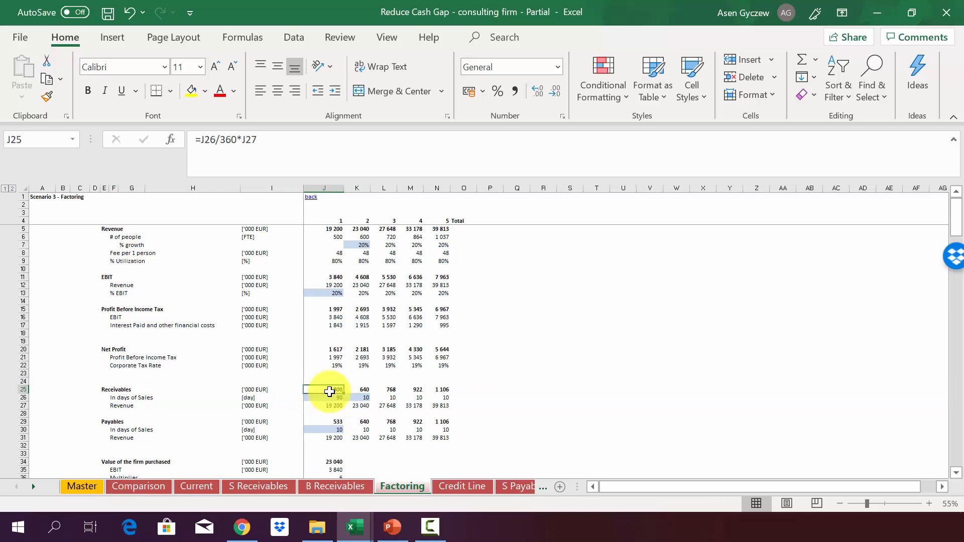
{"action": "left_click", "coordinate": [213, 488]}
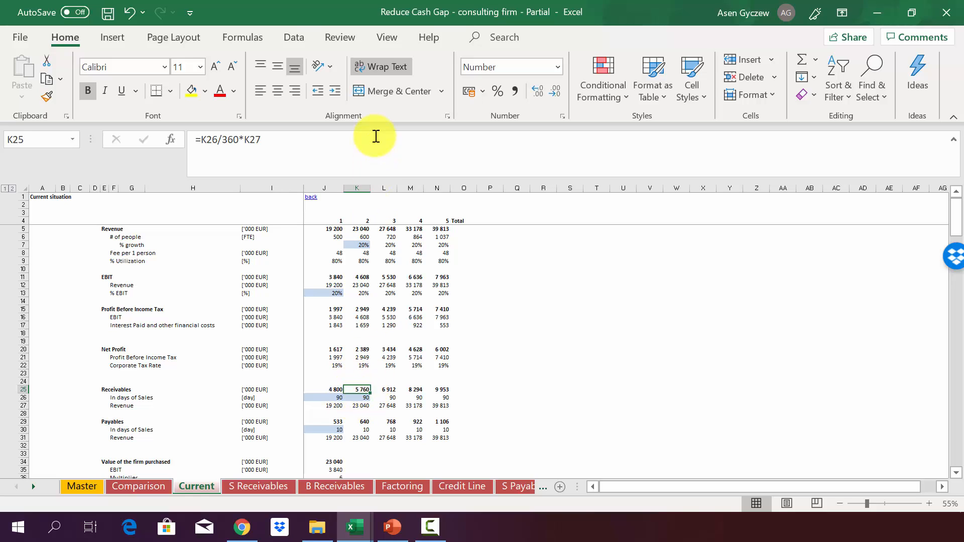
{"action": "left_click", "coordinate": [355, 187]}
{"action": "left_click", "coordinate": [418, 486]}
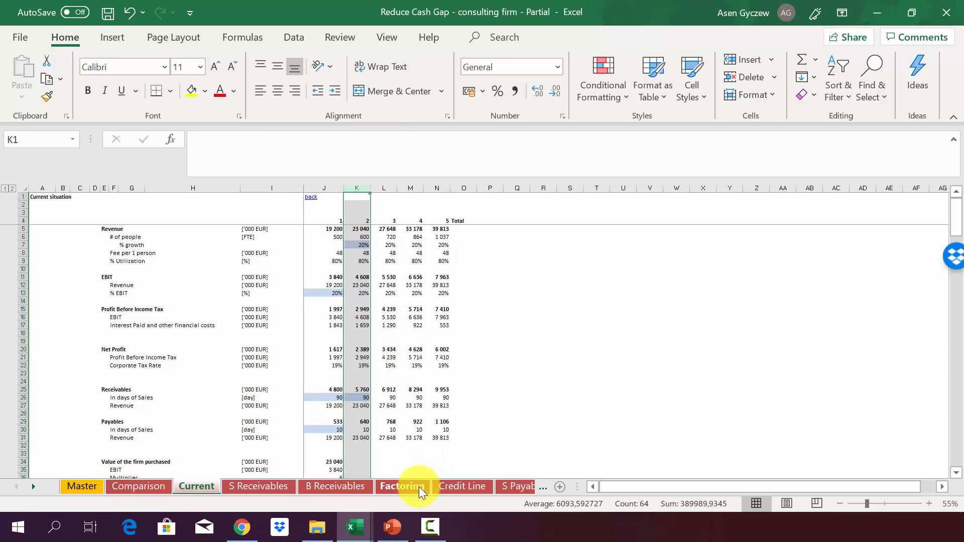
{"action": "left_click", "coordinate": [359, 384]}
{"action": "left_click", "coordinate": [355, 390]}
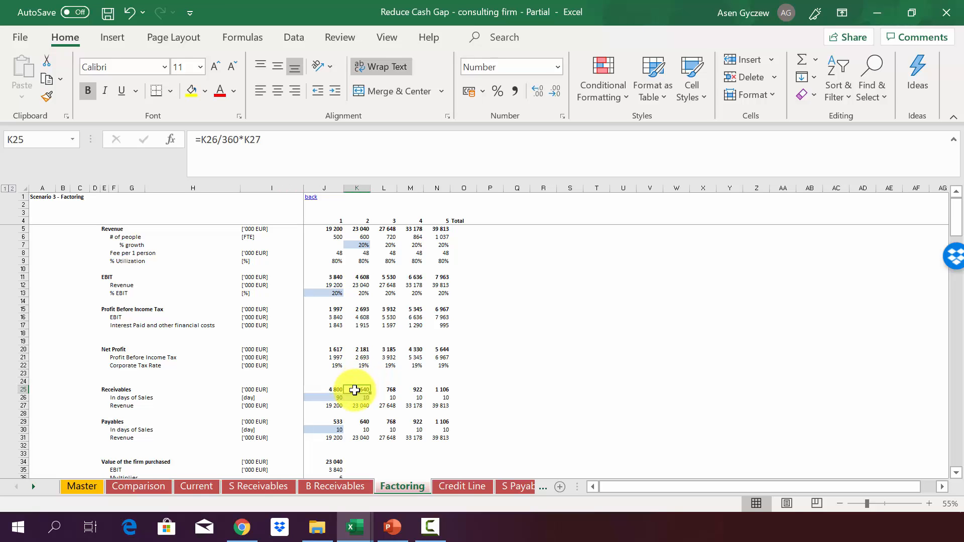
- Inspect the Factoring costs section, covering its days of sales reduction, annual % cost of factoring and year 2 cost formula
{"action": "scroll", "coordinate": [355, 390], "scroll_direction": "down", "scroll_amount": 3}
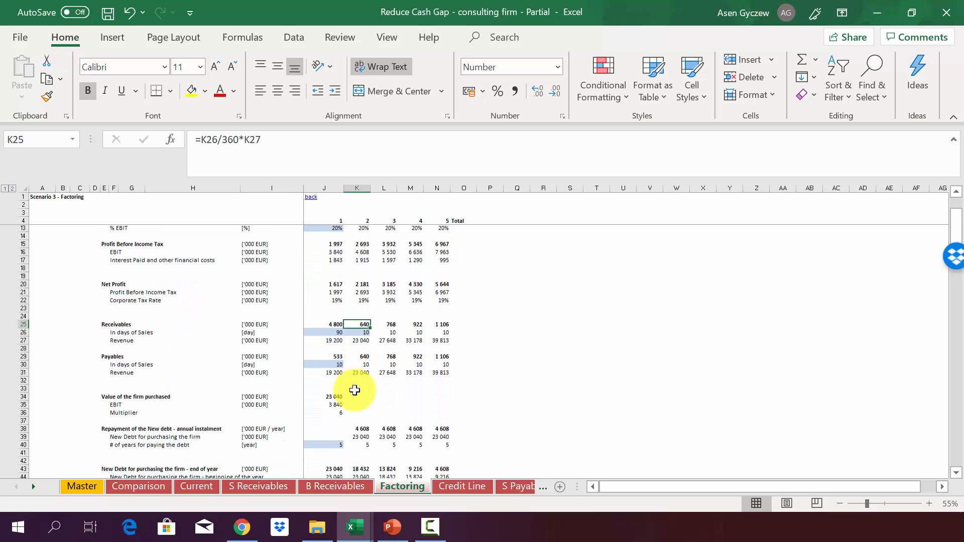
{"action": "scroll", "coordinate": [355, 390], "scroll_direction": "down", "scroll_amount": 2}
{"action": "scroll", "coordinate": [355, 390], "scroll_direction": "down", "scroll_amount": 2}
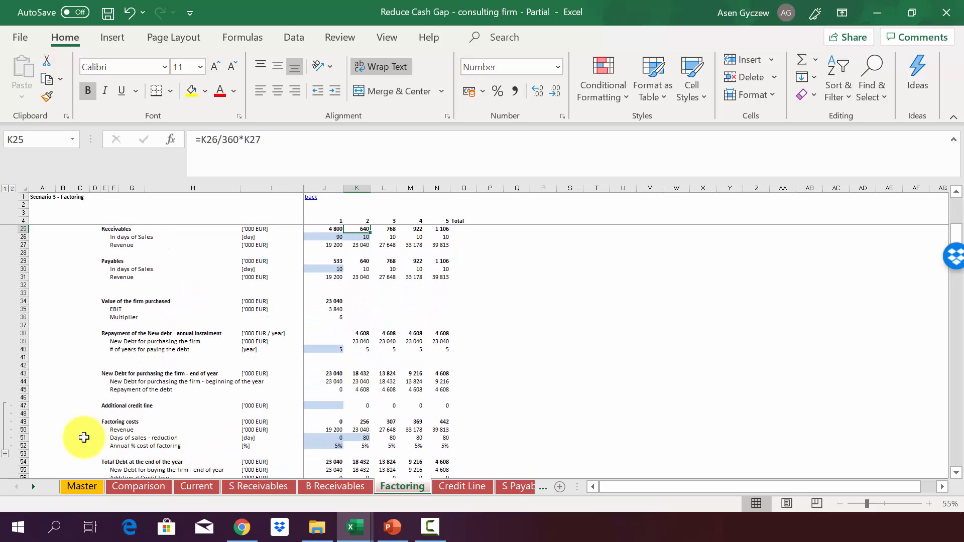
{"action": "left_click", "coordinate": [24, 421]}
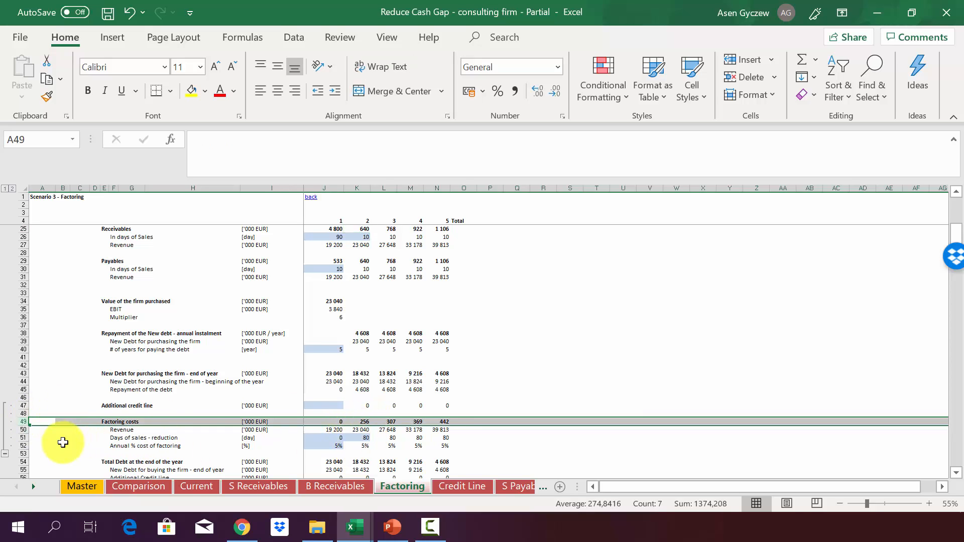
{"action": "left_click", "coordinate": [20, 437]}
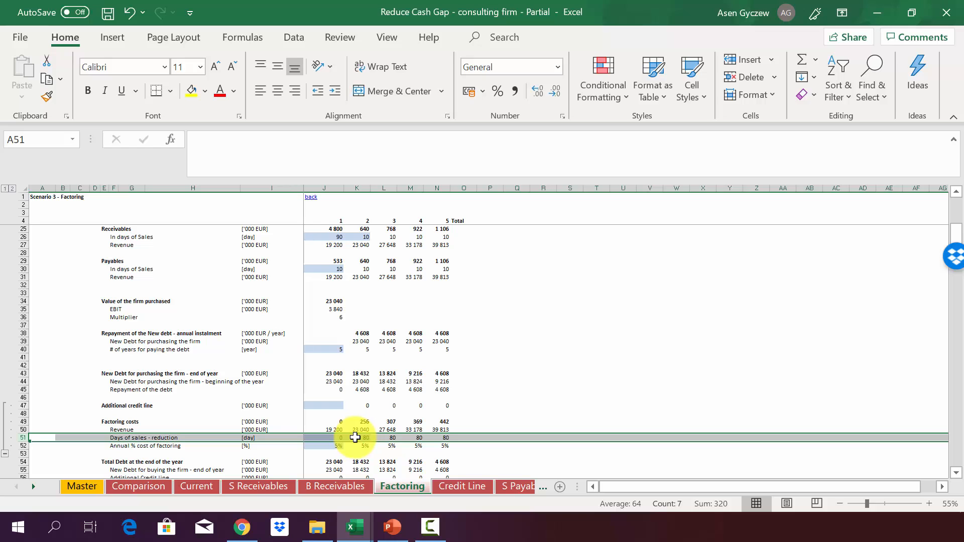
{"action": "left_click", "coordinate": [21, 444]}
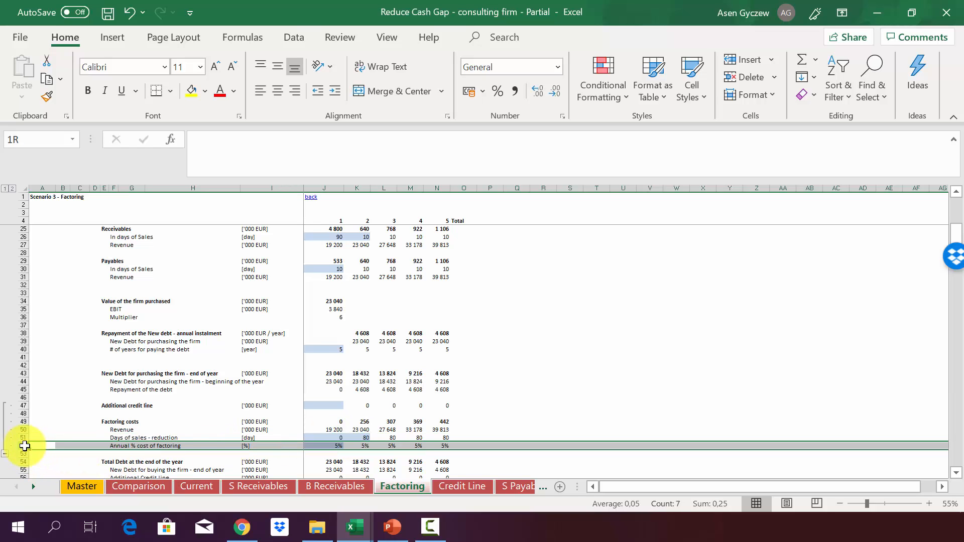
{"action": "left_click", "coordinate": [353, 422]}
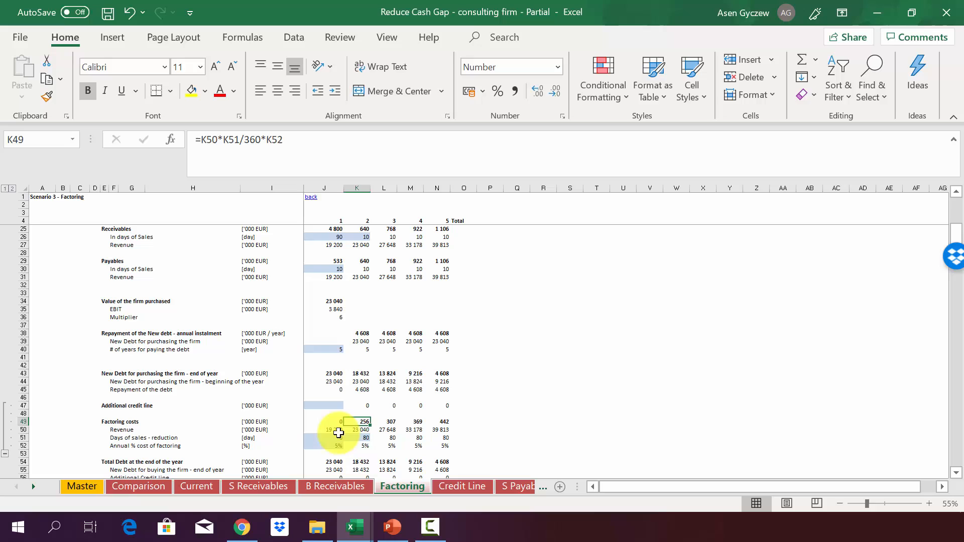
- Review how the factoring costs develop from year 2 through year 3 to year 5
{"action": "left_click", "coordinate": [354, 184]}
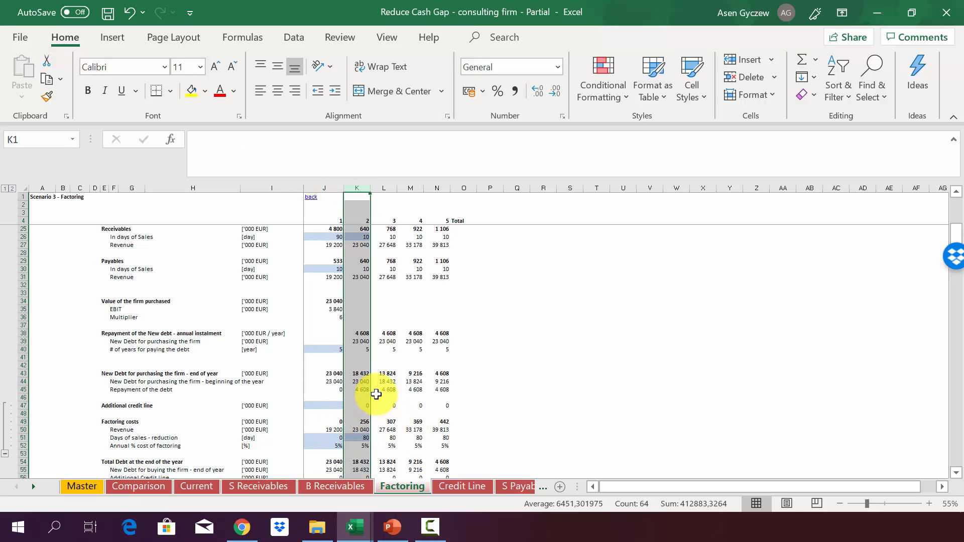
{"action": "left_click", "coordinate": [383, 420]}
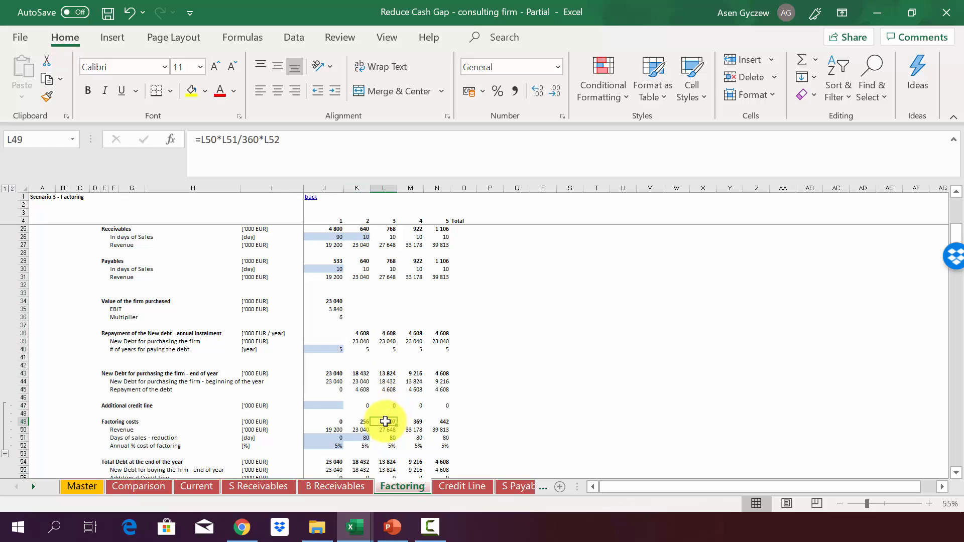
{"action": "left_click", "coordinate": [383, 188]}
{"action": "left_click", "coordinate": [440, 420]}
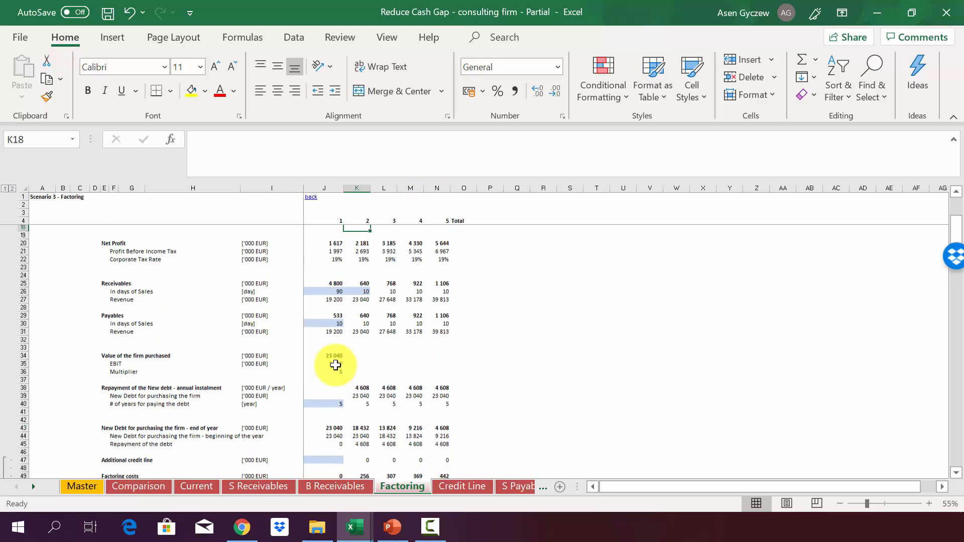
- Compare the year 2 and year 5 Net Profit on the Factoring sheet with the Current sheet
{"action": "scroll", "coordinate": [336, 364], "scroll_direction": "up", "scroll_amount": 5}
{"action": "left_click", "coordinate": [410, 334]}
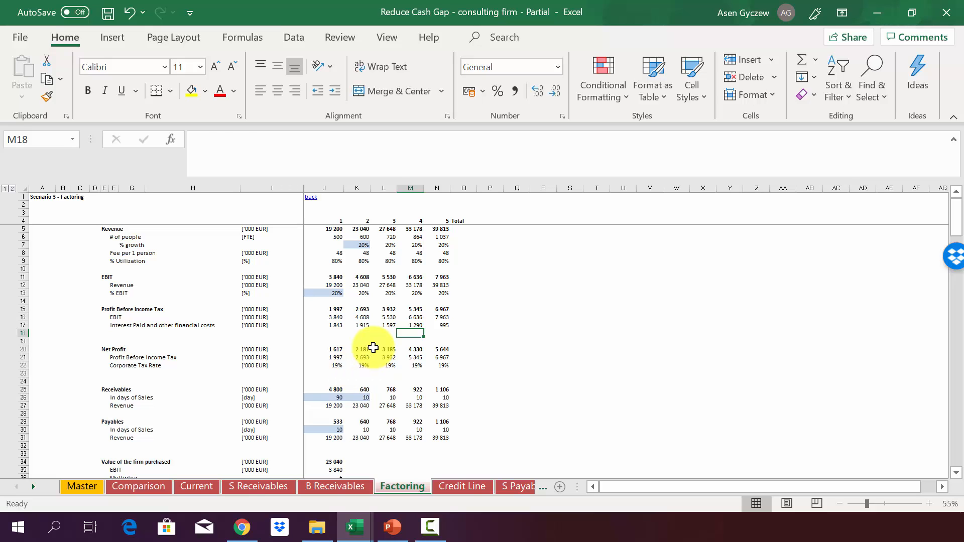
{"action": "left_click", "coordinate": [366, 350]}
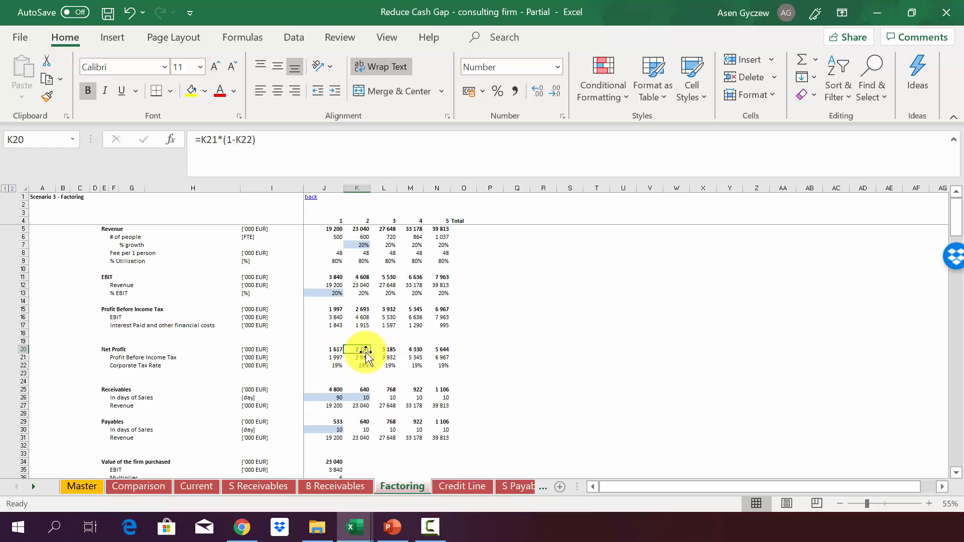
{"action": "left_click", "coordinate": [198, 487]}
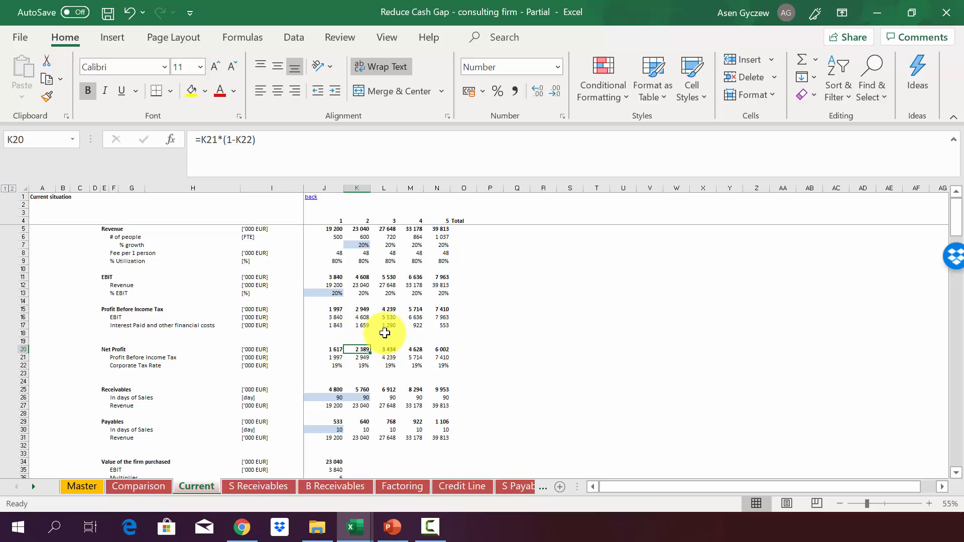
{"action": "left_click", "coordinate": [441, 351]}
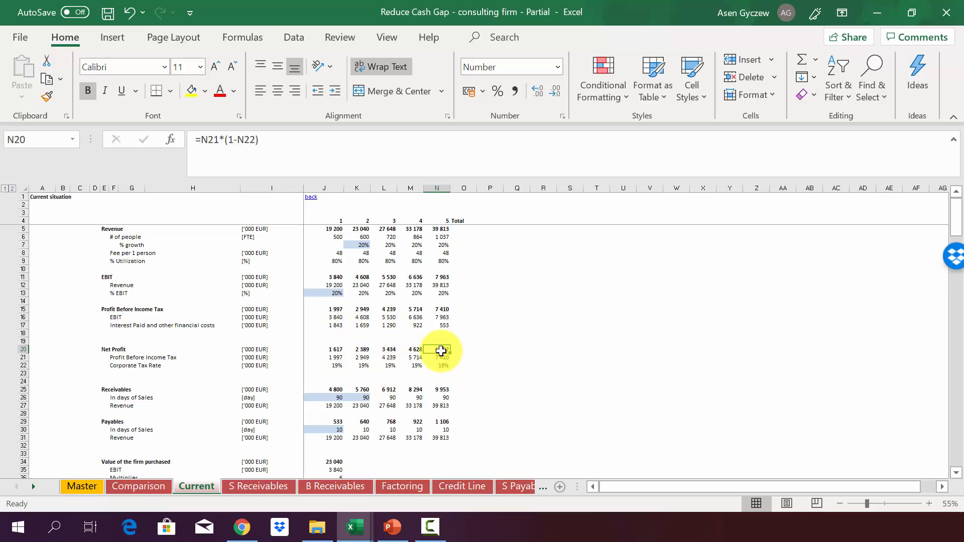
{"action": "left_click", "coordinate": [439, 188]}
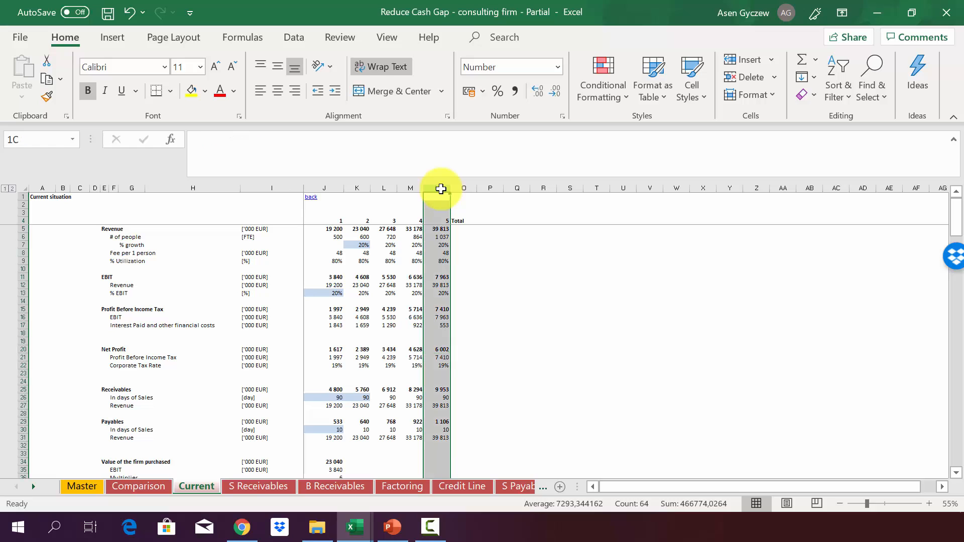
{"action": "left_click", "coordinate": [437, 350]}
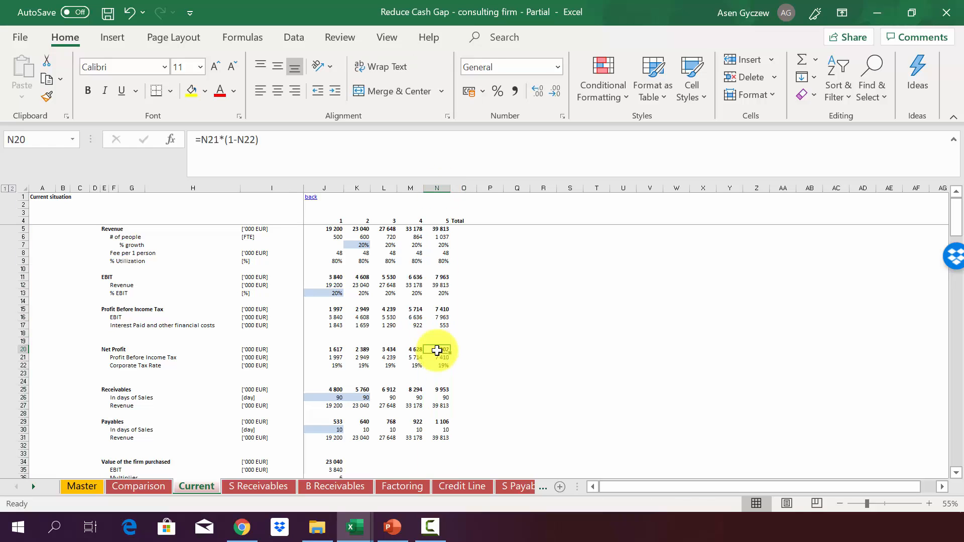
{"action": "left_click", "coordinate": [408, 484]}
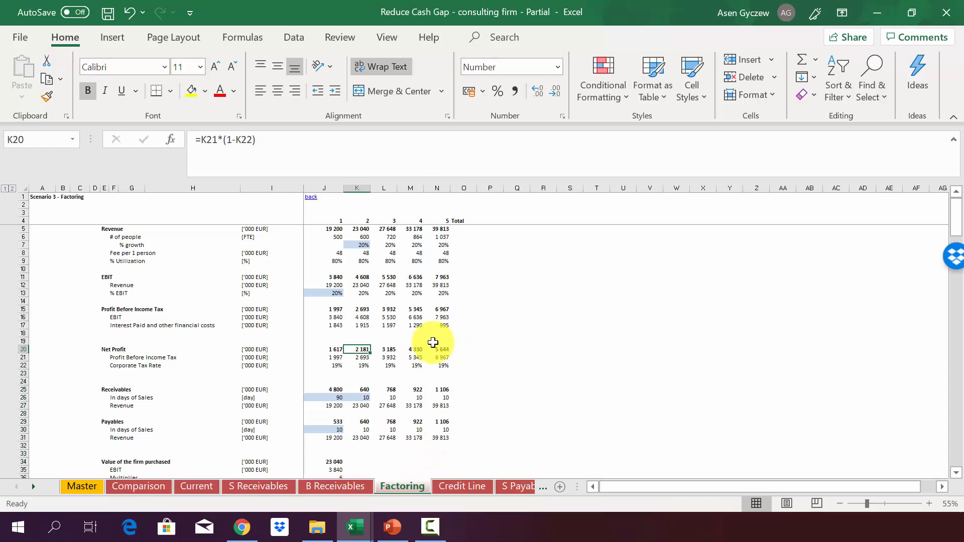
{"action": "left_click", "coordinate": [435, 349]}
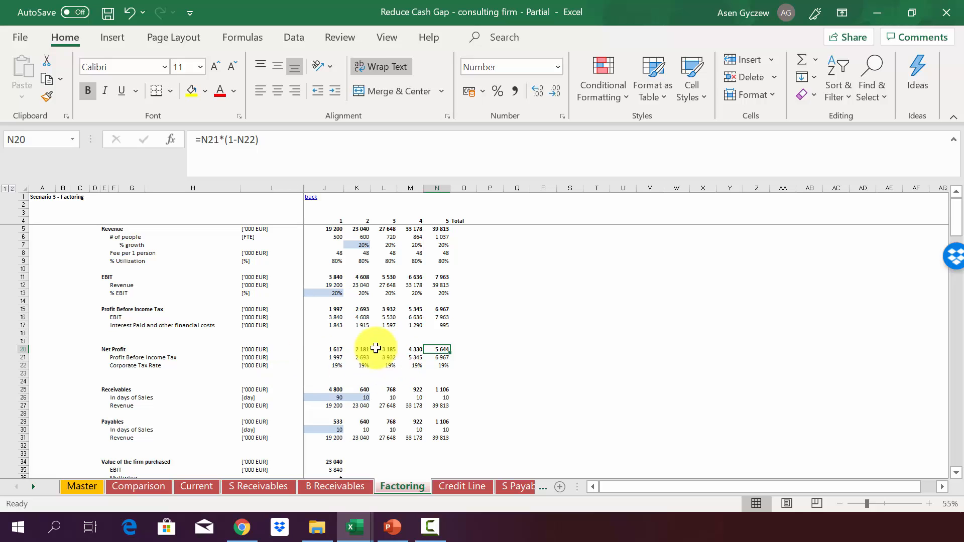
- Compare the EBIT row on the Factoring sheet with the same row on the Current sheet
{"action": "left_click", "coordinate": [23, 277]}
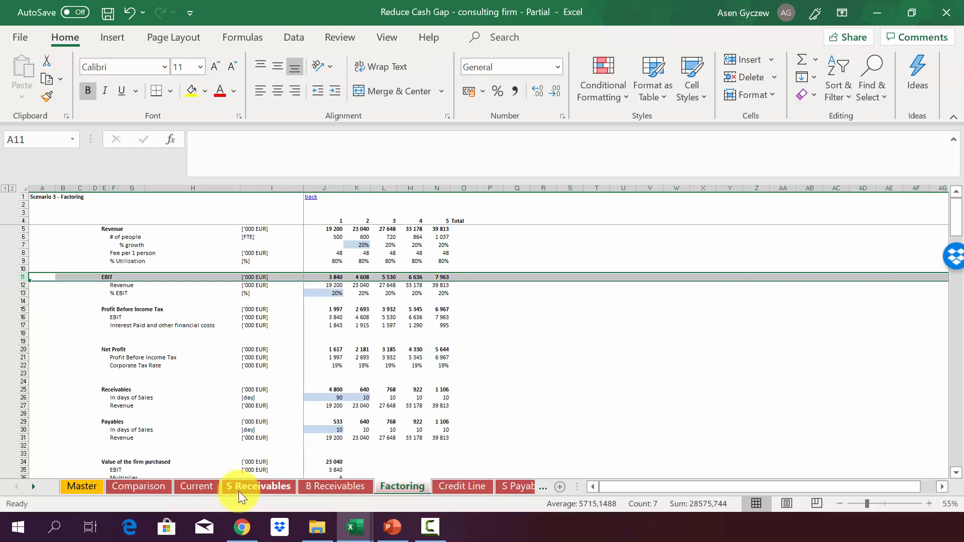
{"action": "left_click", "coordinate": [197, 486]}
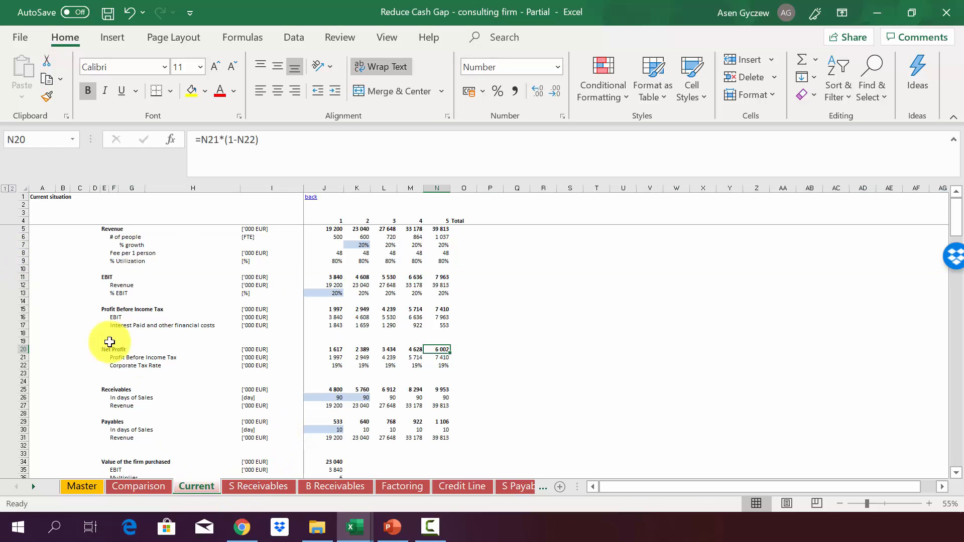
{"action": "left_click", "coordinate": [20, 277]}
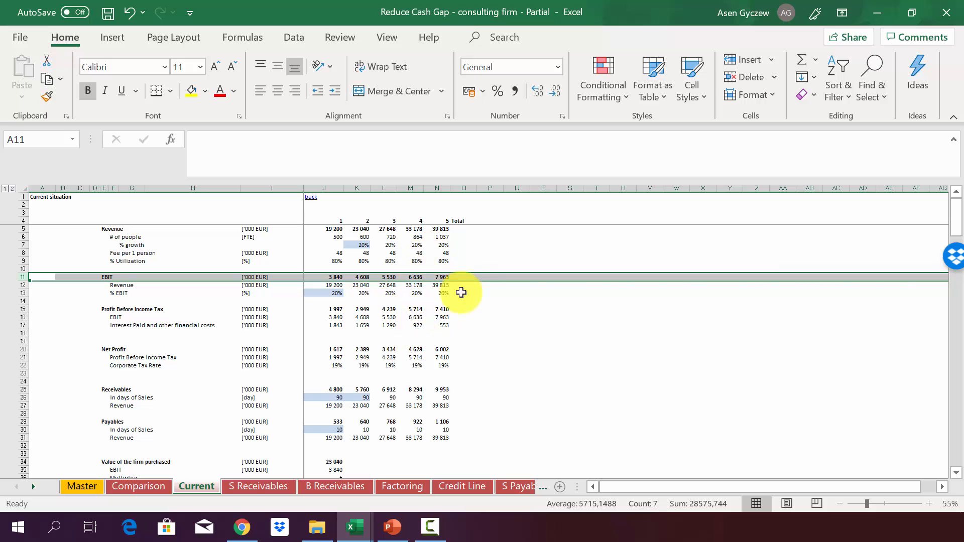
{"action": "left_click", "coordinate": [408, 489]}
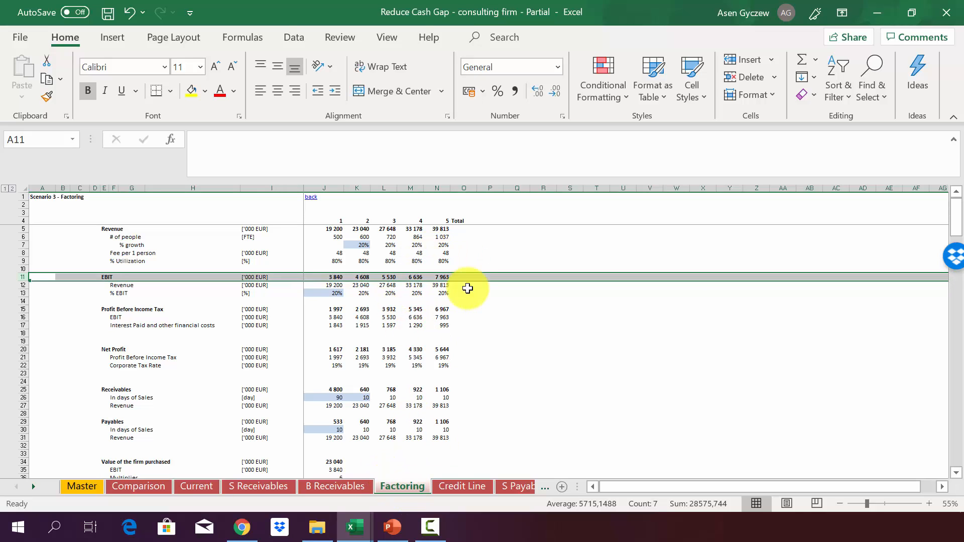
- Compare the year 2 and year 5 Operational CF on the Factoring sheet with the Current sheet
{"action": "left_click", "coordinate": [420, 406]}
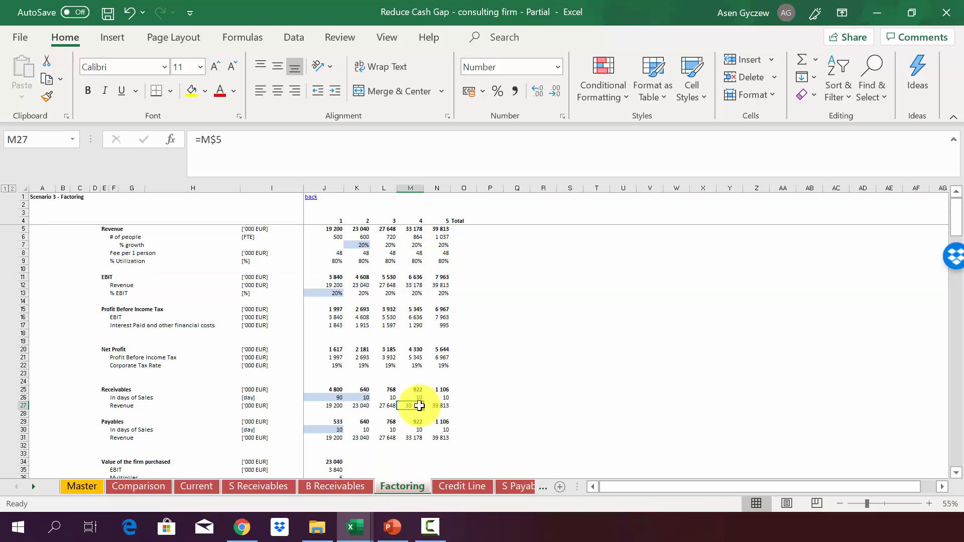
{"action": "scroll", "coordinate": [419, 406], "scroll_direction": "down", "scroll_amount": 1}
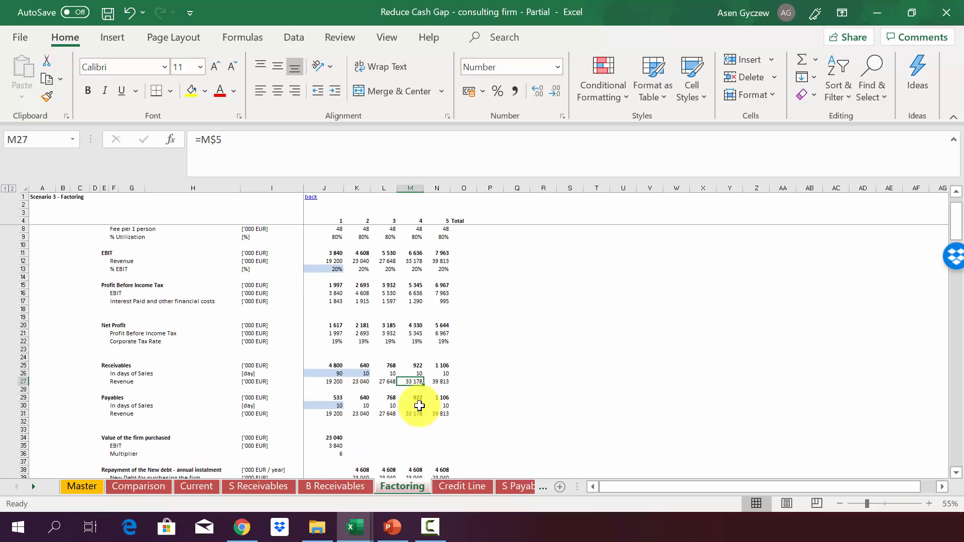
{"action": "scroll", "coordinate": [419, 406], "scroll_direction": "down", "scroll_amount": 10}
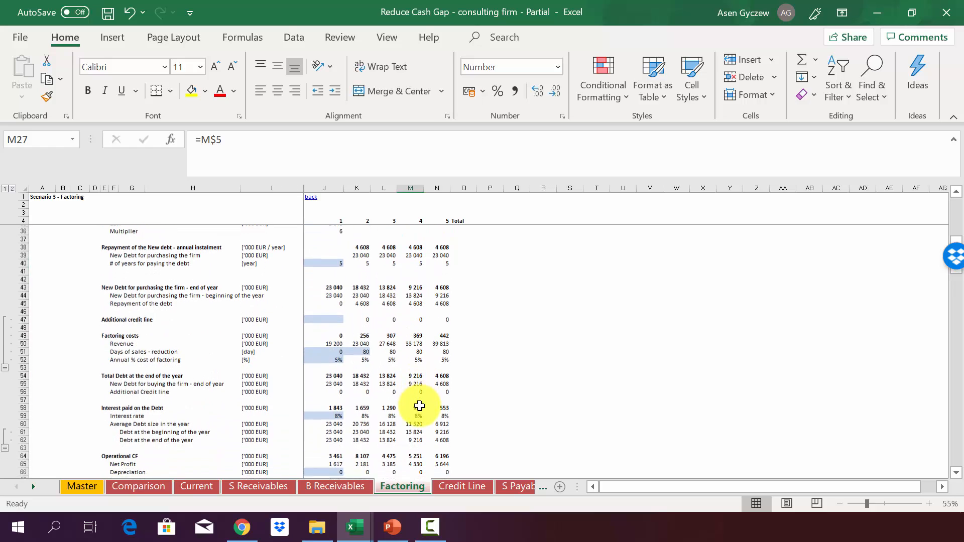
{"action": "scroll", "coordinate": [420, 405], "scroll_direction": "down", "scroll_amount": 8}
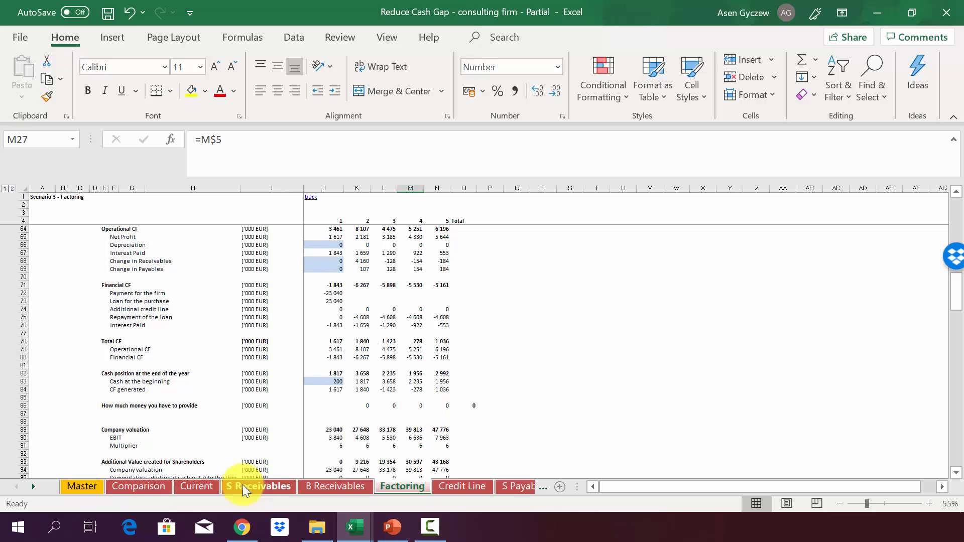
{"action": "left_click", "coordinate": [197, 486]}
{"action": "scroll", "coordinate": [249, 360], "scroll_direction": "down", "scroll_amount": 14}
{"action": "left_click", "coordinate": [410, 293]}
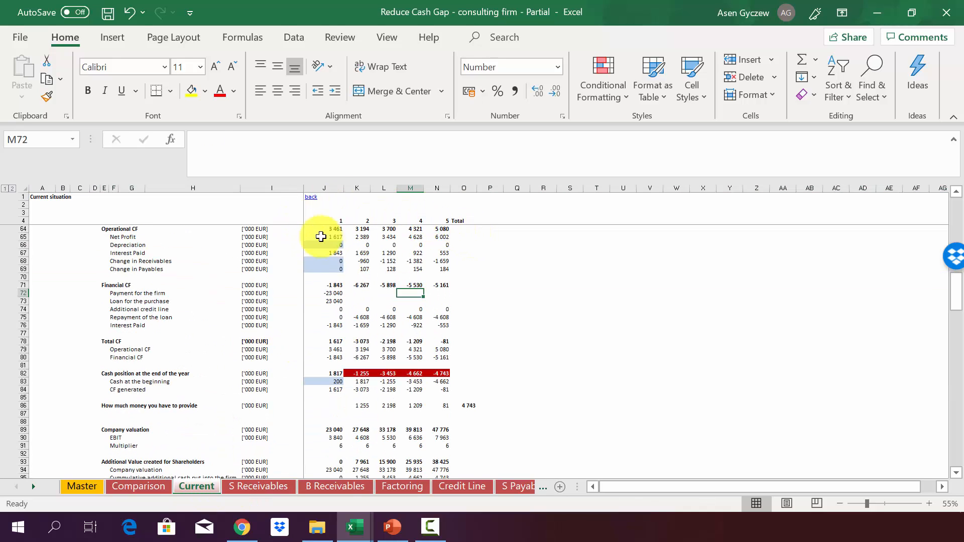
{"action": "left_click", "coordinate": [357, 229]}
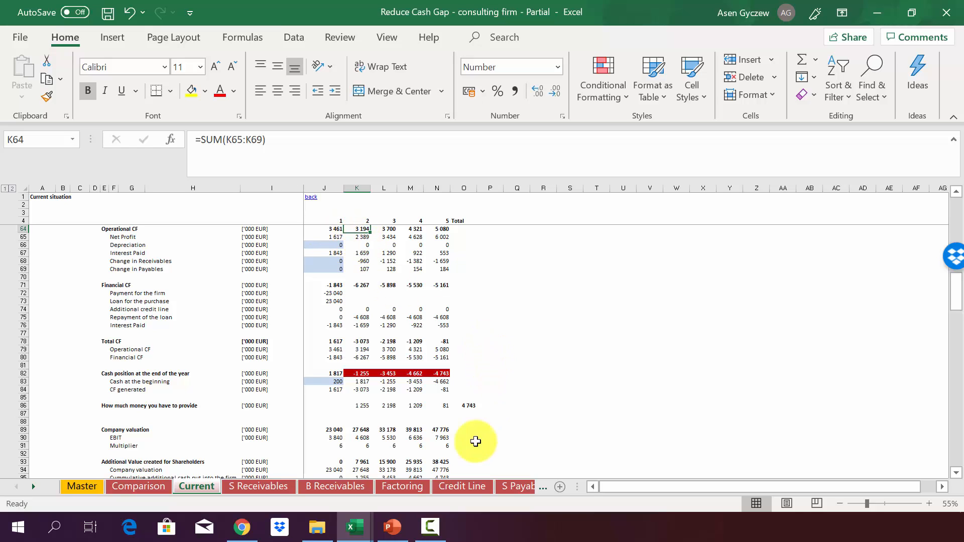
{"action": "left_click", "coordinate": [401, 490]}
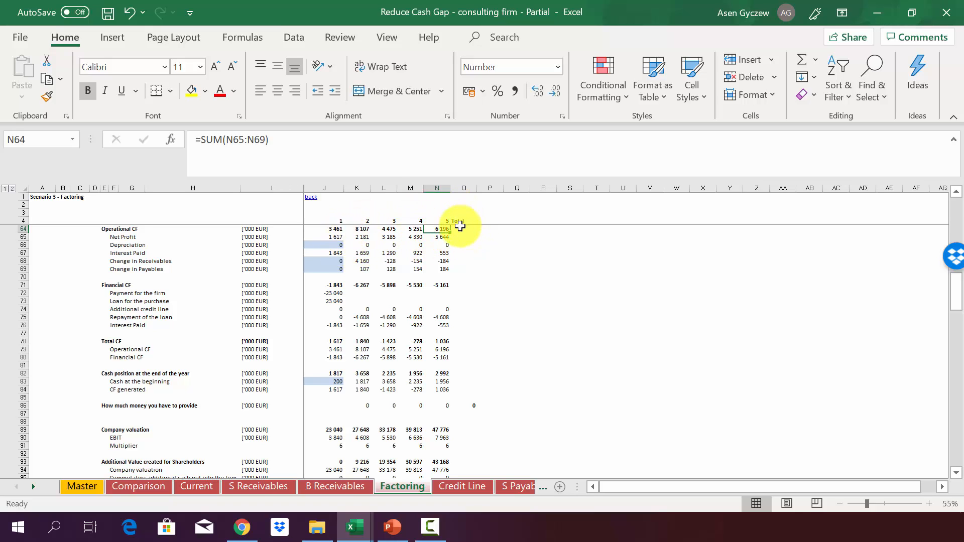
{"action": "left_click", "coordinate": [197, 486]}
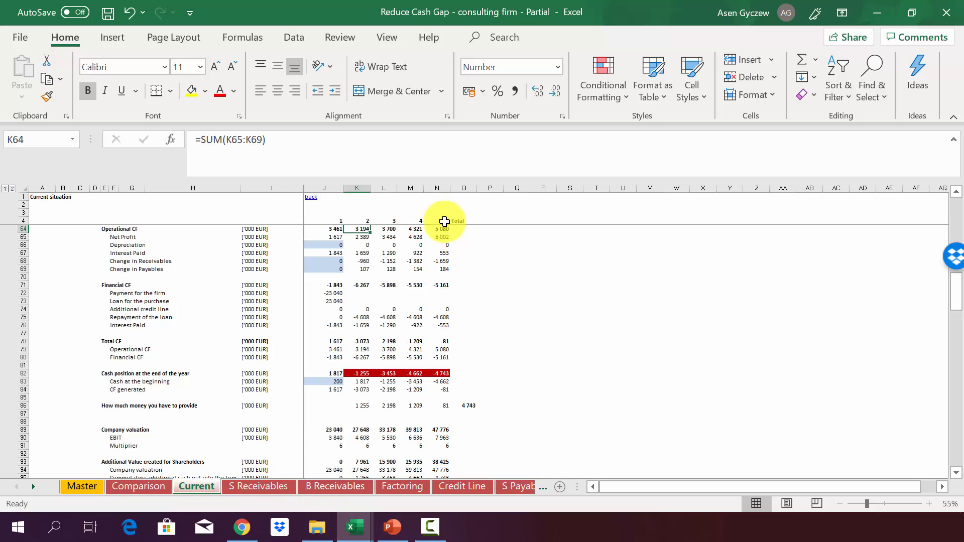
{"action": "left_click", "coordinate": [397, 488]}
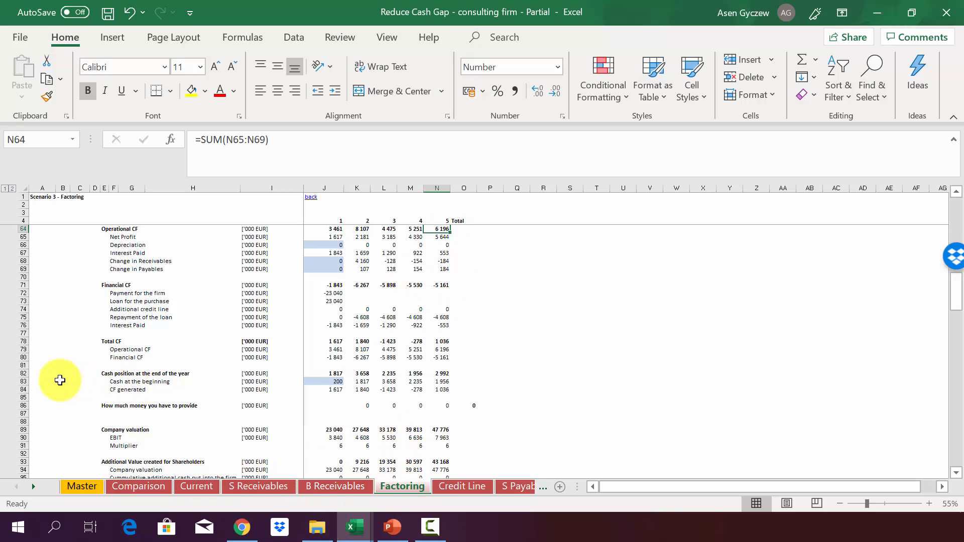
- Examine the year-end cash position and the money to provide on the Factoring sheet, and compare them with the Current sheet
{"action": "left_click", "coordinate": [18, 373]}
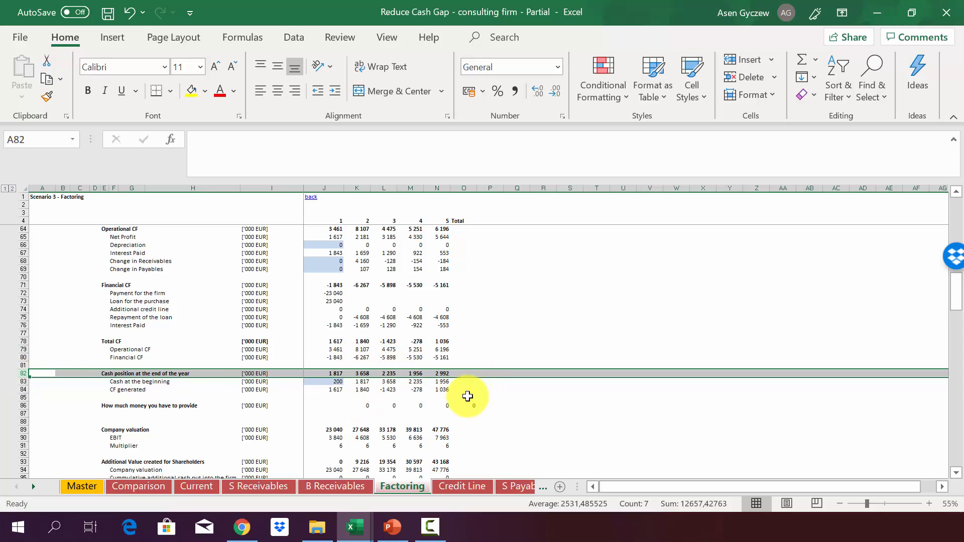
{"action": "left_click", "coordinate": [22, 405]}
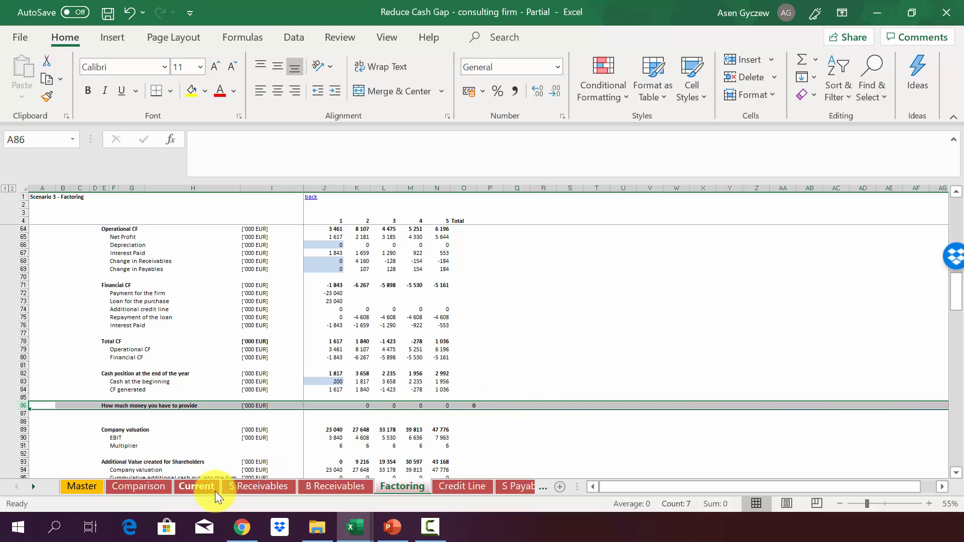
{"action": "left_click", "coordinate": [200, 488]}
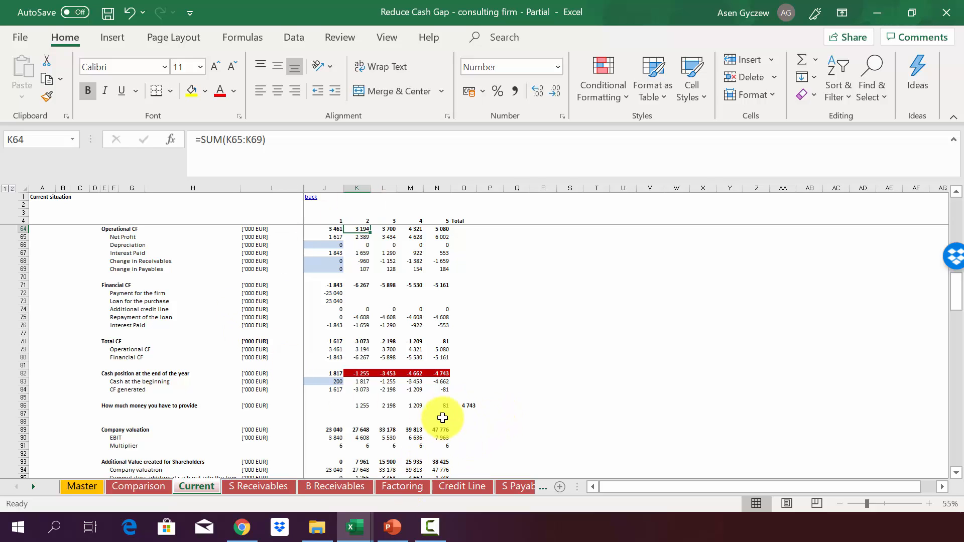
- Compare the Additional Value created for Shareholders on the Current sheet with the Factoring sheet
{"action": "left_click", "coordinate": [19, 462]}
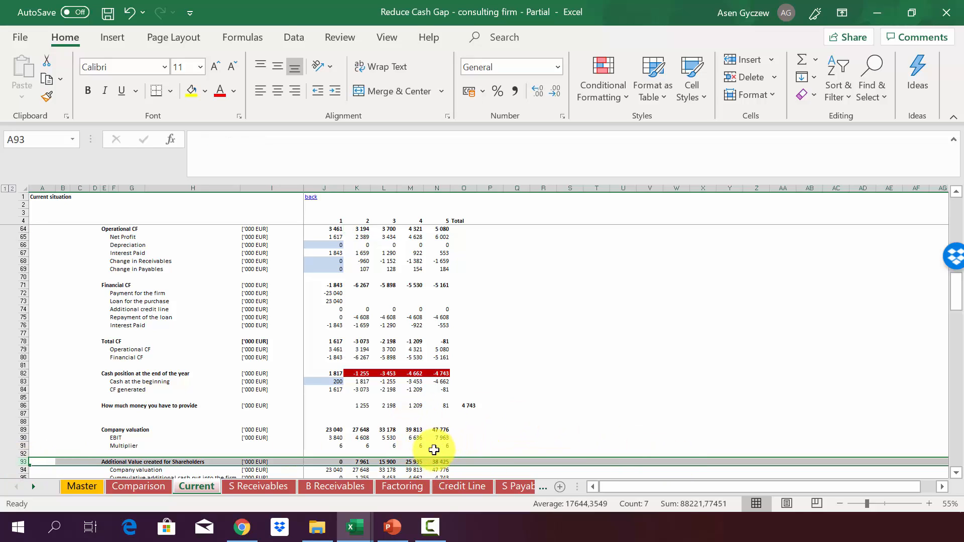
{"action": "left_click", "coordinate": [415, 487]}
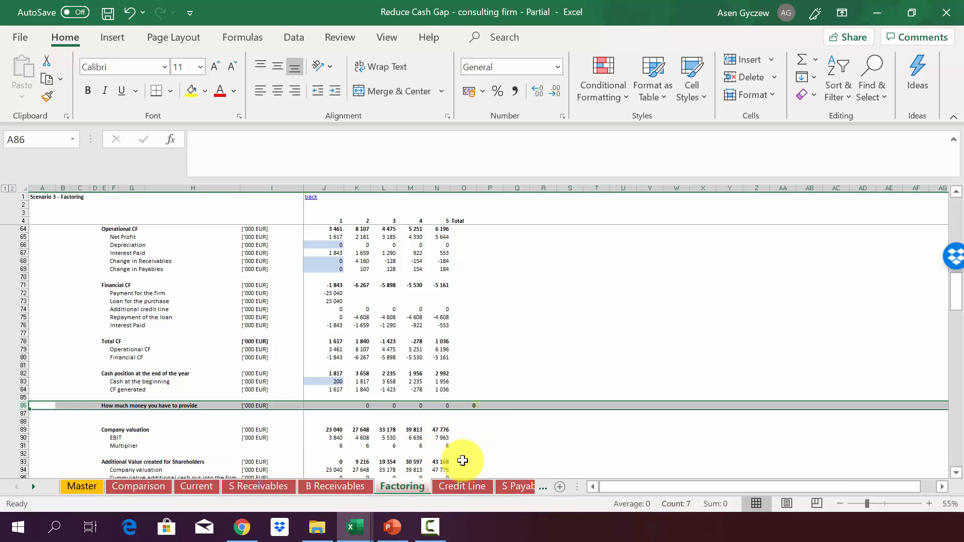
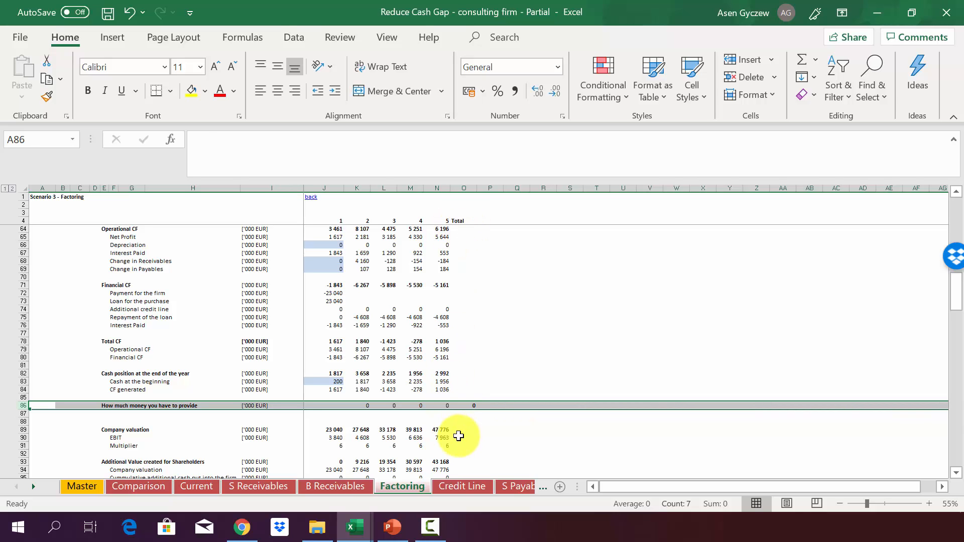
{"action": "left_click", "coordinate": [435, 446]}
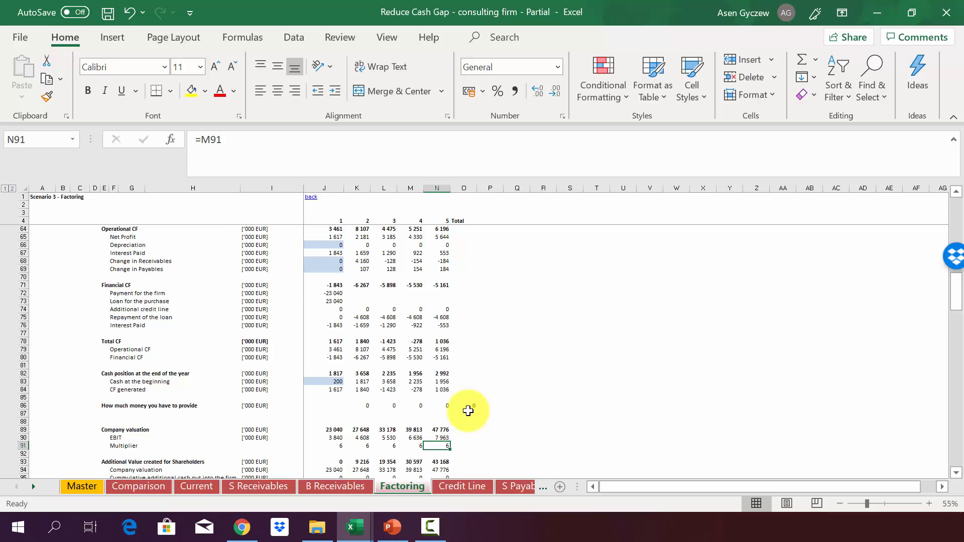
- Open the Credit Line scenario sheet and examine its Additional credit line row
{"action": "key", "text": "ctrl+Page_Down"}
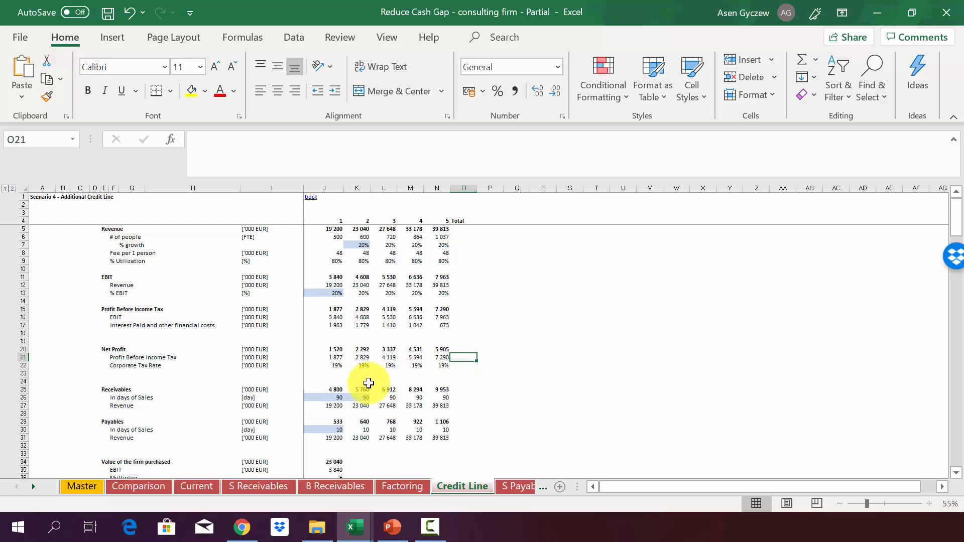
{"action": "scroll", "coordinate": [368, 384], "scroll_direction": "down", "scroll_amount": 3}
{"action": "scroll", "coordinate": [369, 383], "scroll_direction": "down", "scroll_amount": 3}
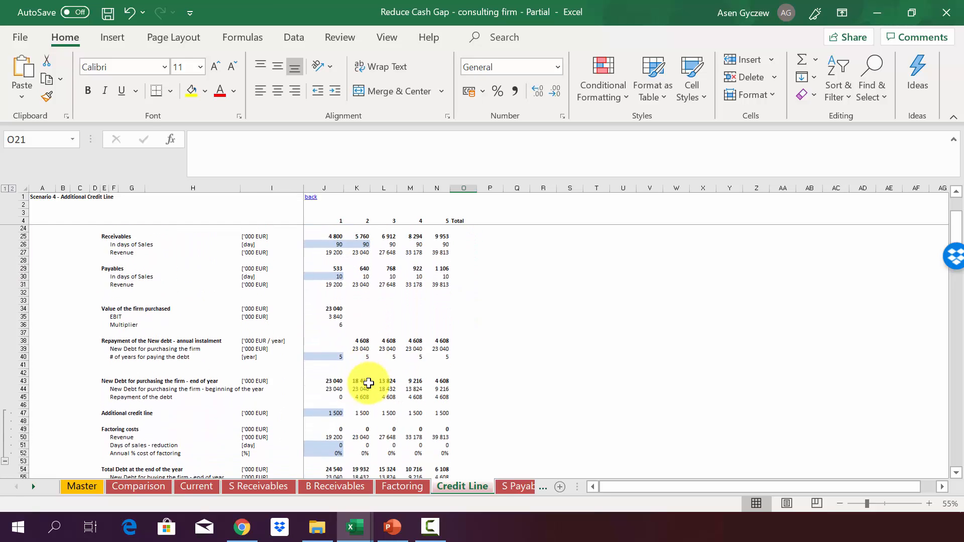
{"action": "left_click", "coordinate": [24, 414]}
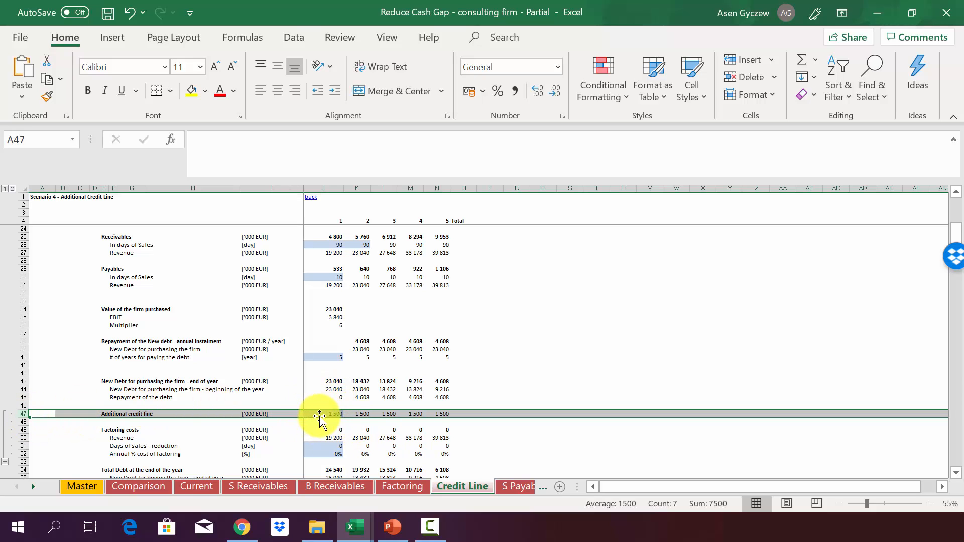
- Inspect how Total Debt at the end of year 1 combines the debt for buying the firm with the additional credit line
{"action": "scroll", "coordinate": [291, 417], "scroll_direction": "down", "scroll_amount": 3}
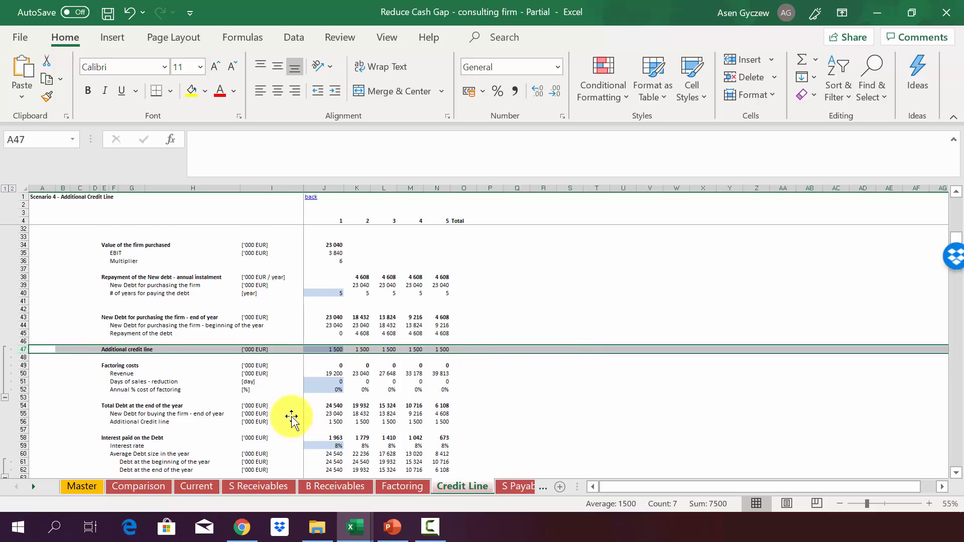
{"action": "left_click", "coordinate": [21, 406]}
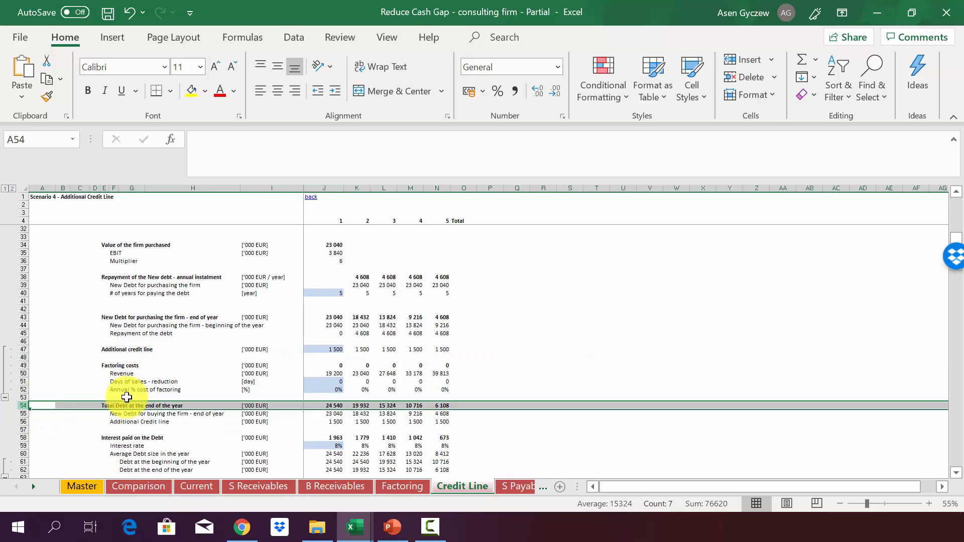
{"action": "left_click", "coordinate": [320, 415]}
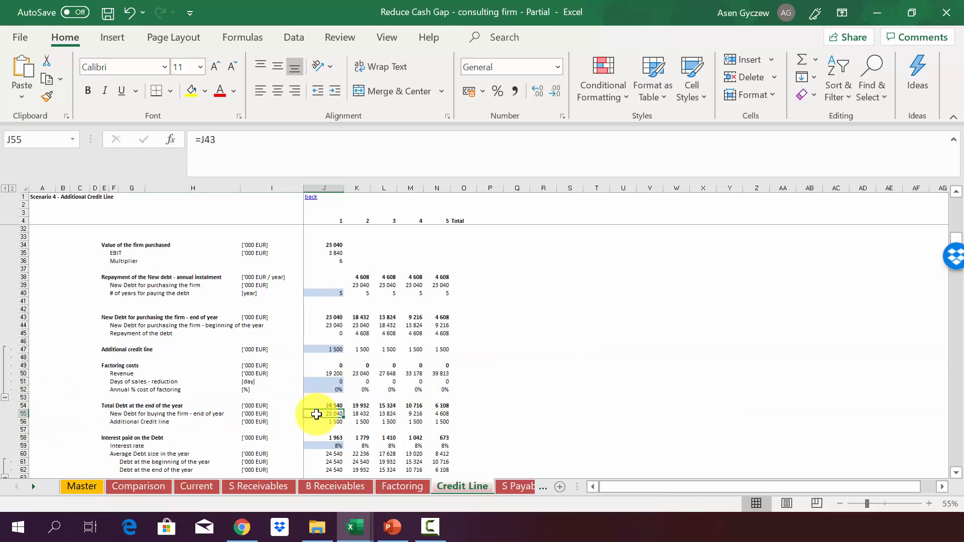
{"action": "left_click", "coordinate": [24, 415]}
{"action": "left_click", "coordinate": [336, 414]}
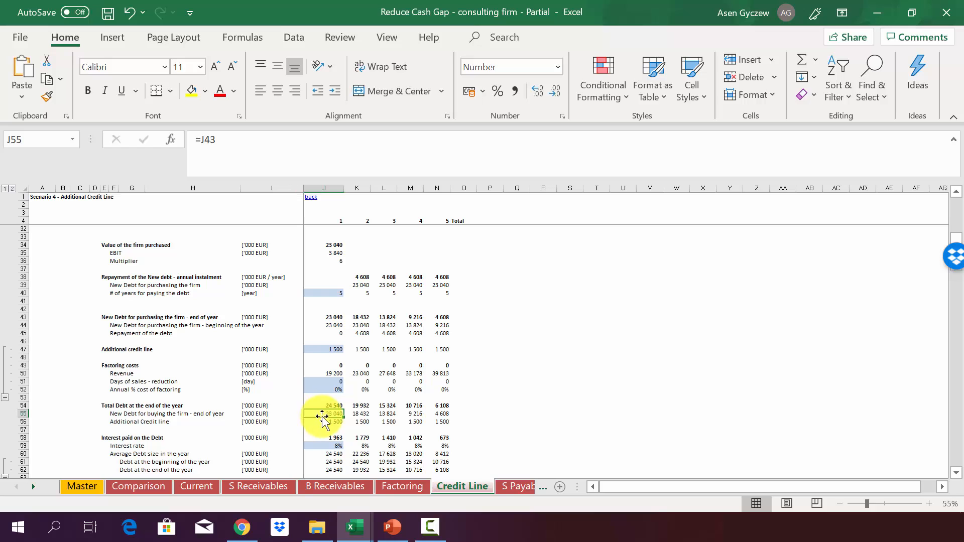
{"action": "left_click", "coordinate": [24, 422]}
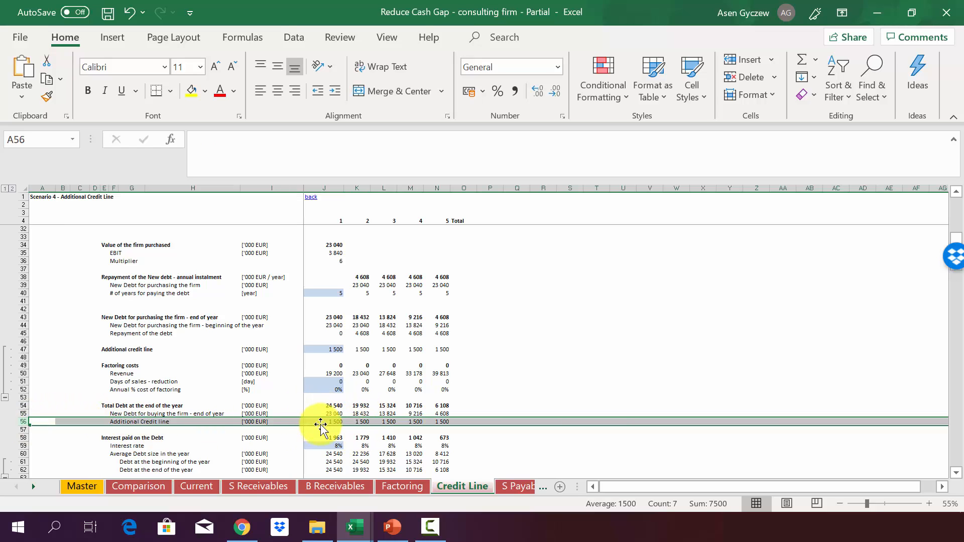
{"action": "left_click", "coordinate": [322, 406]}
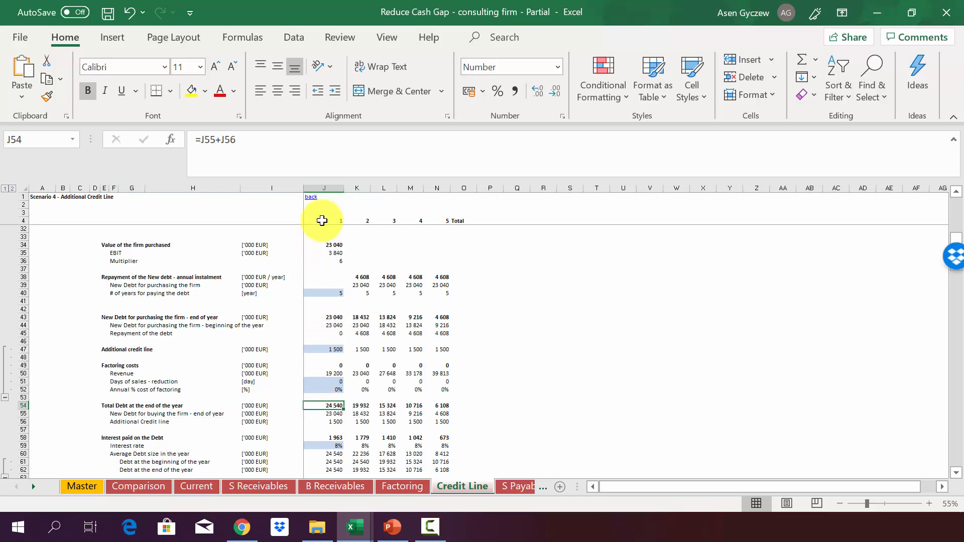
{"action": "left_click", "coordinate": [324, 188]}
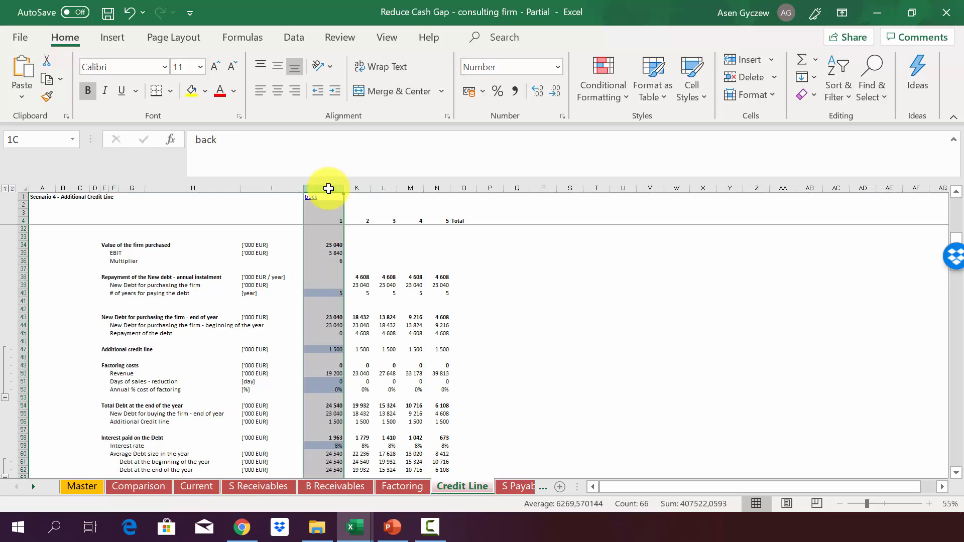
{"action": "left_click", "coordinate": [318, 413]}
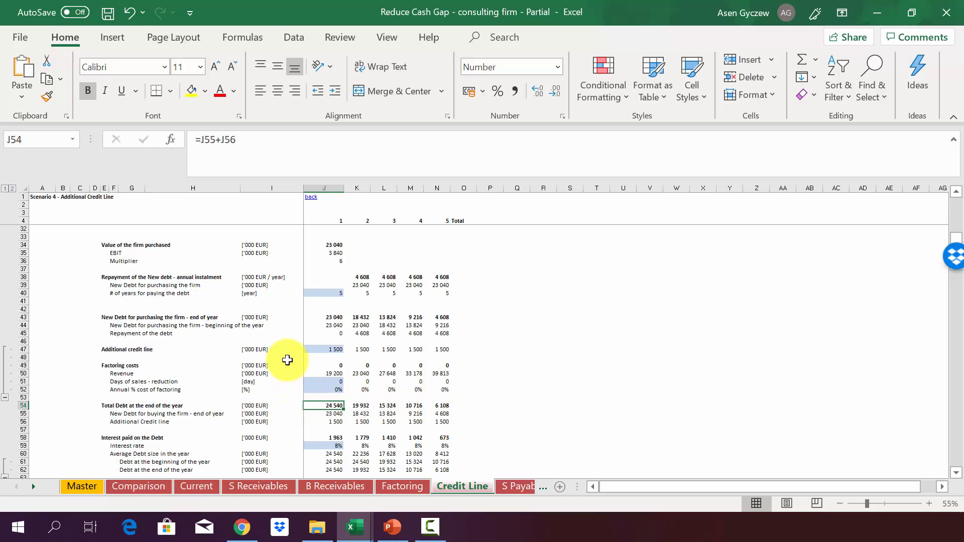
- Examine the Interest paid on the Debt row and return to the profit sections of the Credit Line sheet
{"action": "left_click", "coordinate": [181, 437]}
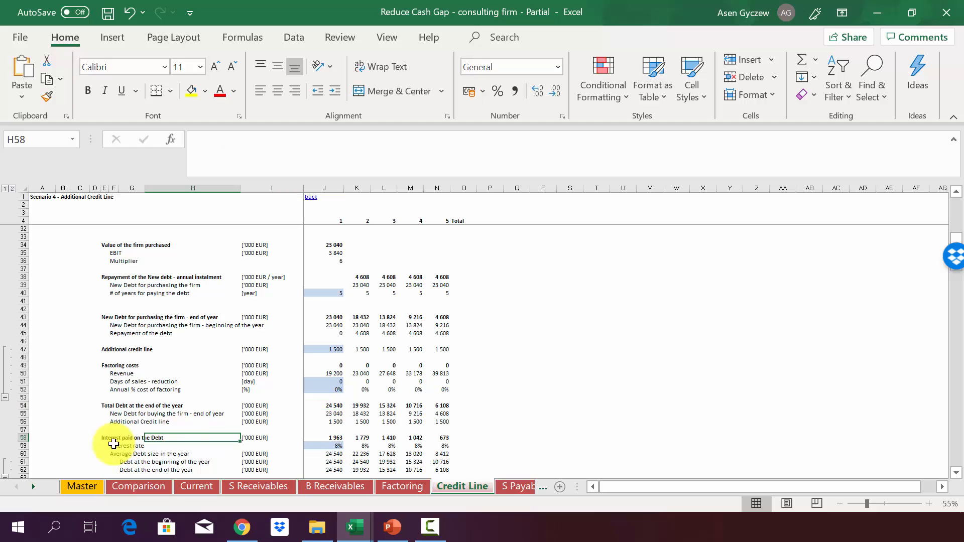
{"action": "left_click", "coordinate": [17, 438]}
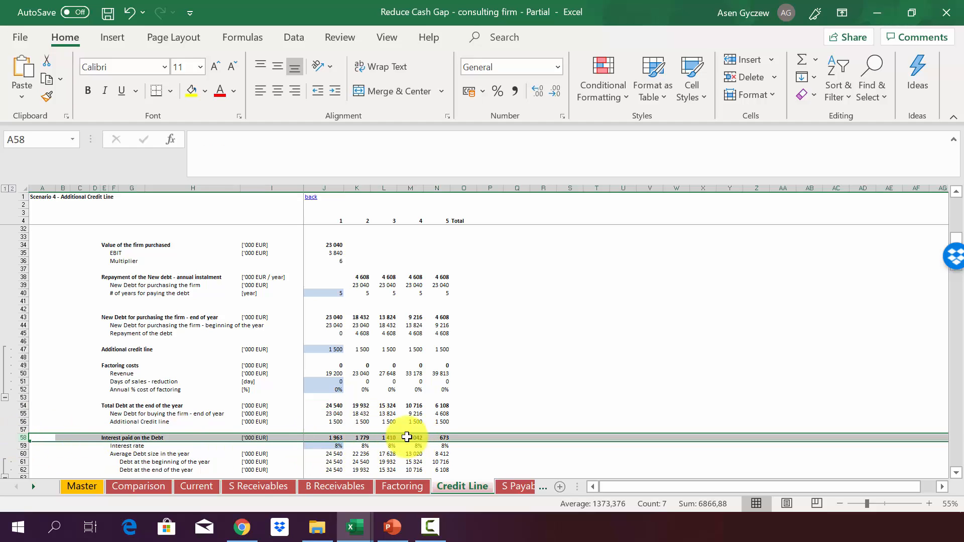
{"action": "scroll", "coordinate": [327, 253], "scroll_direction": "up", "scroll_amount": 6}
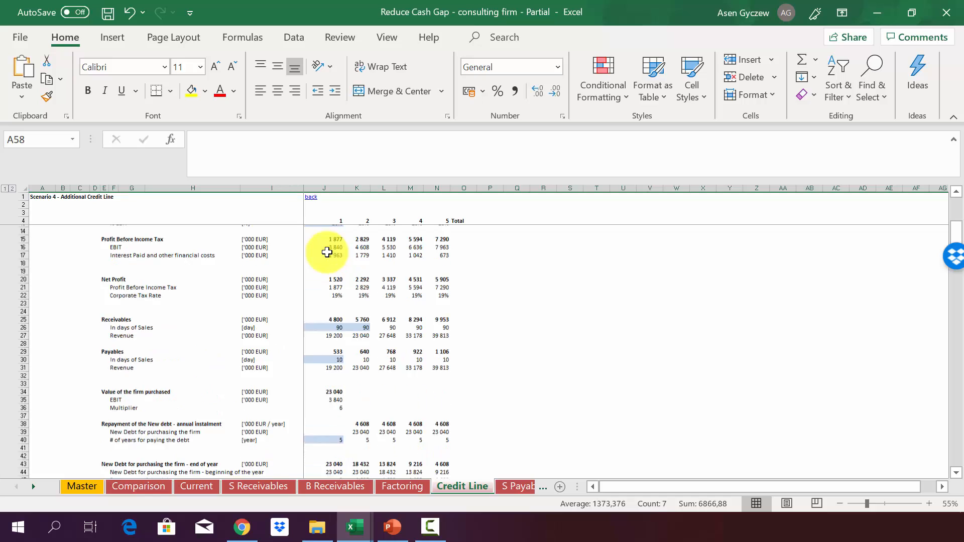
{"action": "scroll", "coordinate": [327, 253], "scroll_direction": "up", "scroll_amount": 5}
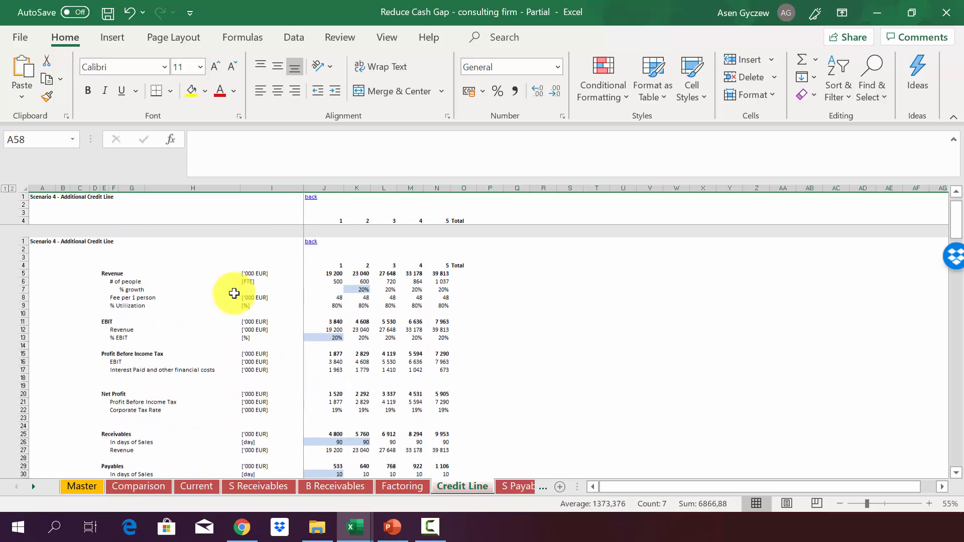
- Compare the Net Profit row of the Credit Line sheet with the Current sheet, and check the Credit Line sheet's Revenue and EBIT rows
{"action": "left_click", "coordinate": [23, 350]}
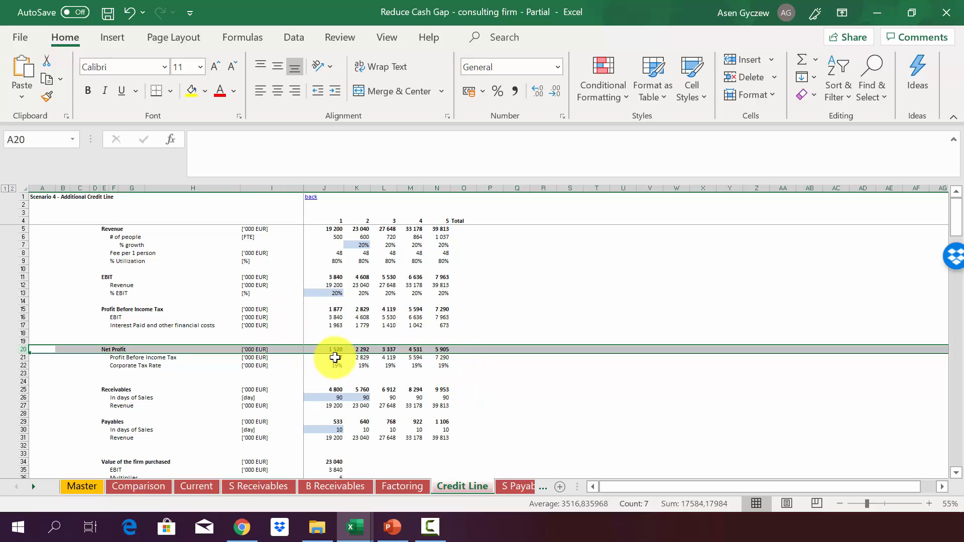
{"action": "left_click", "coordinate": [196, 486]}
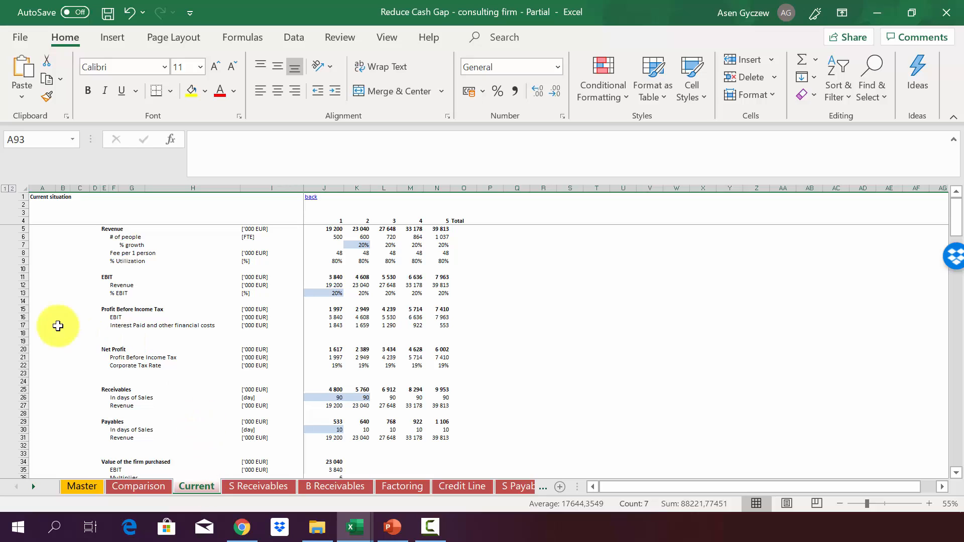
{"action": "left_click", "coordinate": [20, 349]}
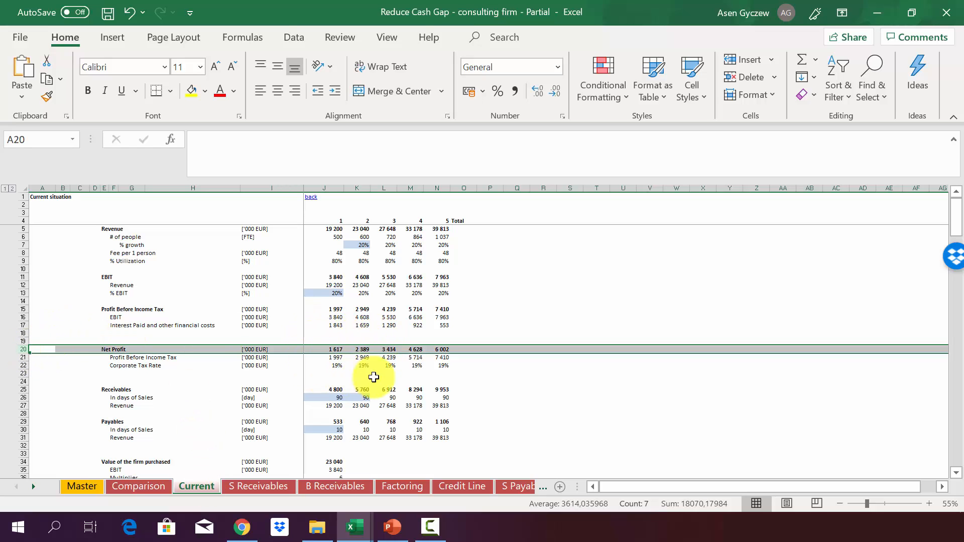
{"action": "left_click", "coordinate": [449, 486]}
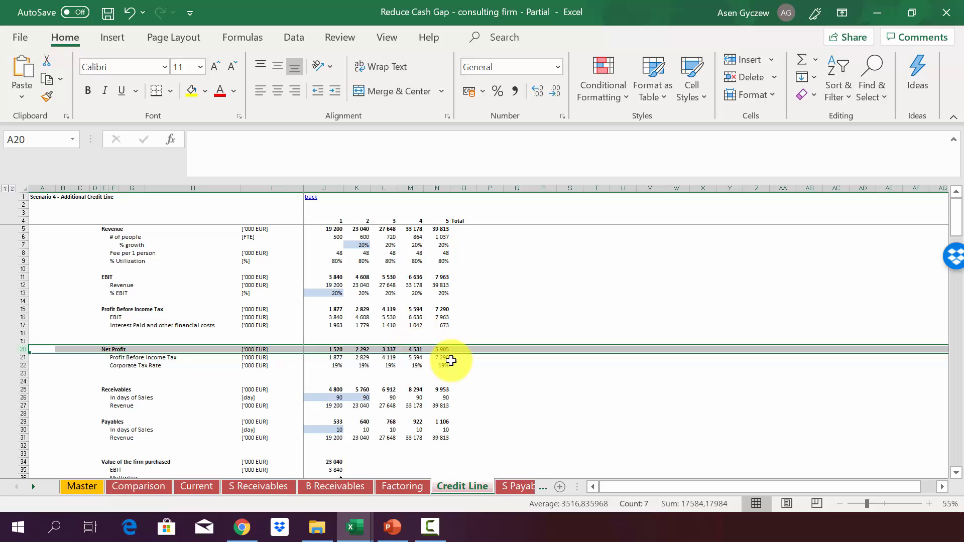
{"action": "left_click", "coordinate": [203, 487]}
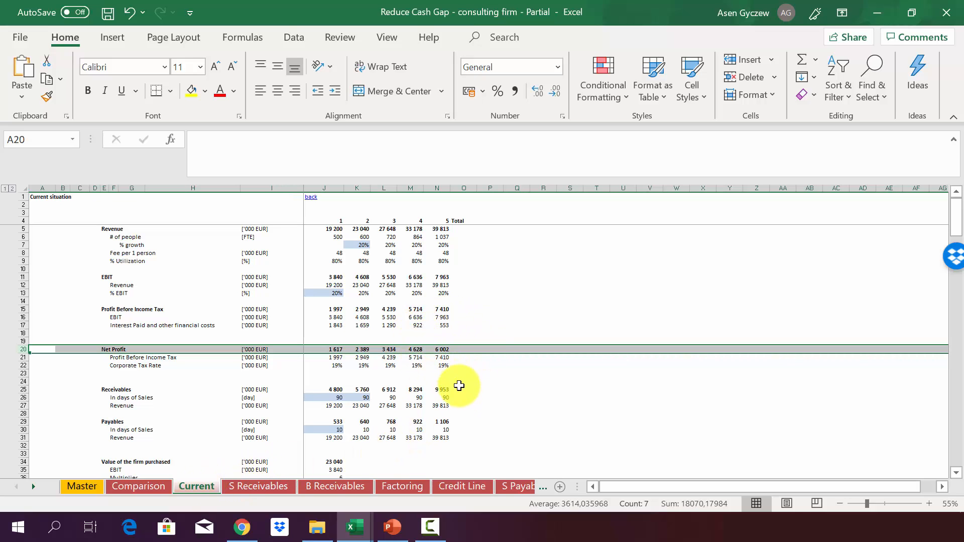
{"action": "left_click", "coordinate": [461, 488]}
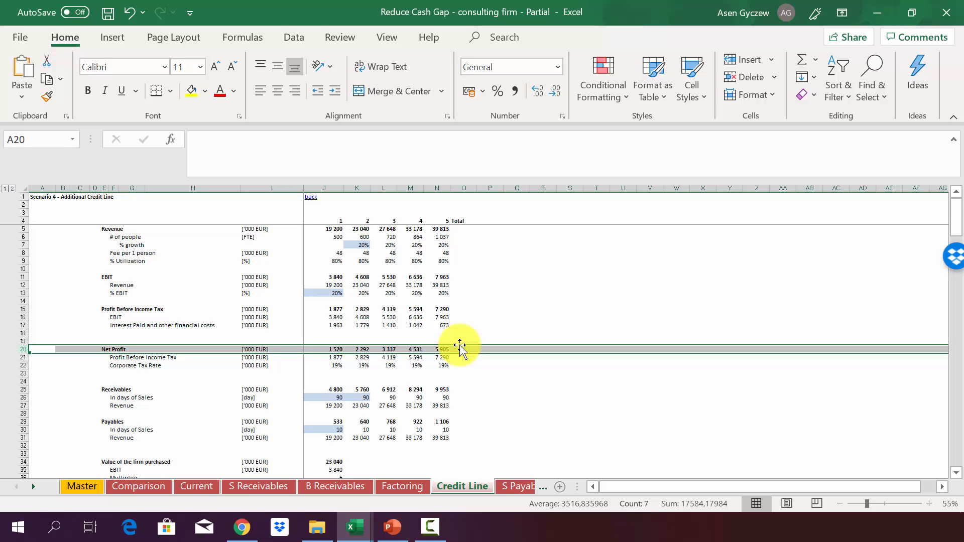
{"action": "left_click", "coordinate": [19, 229]}
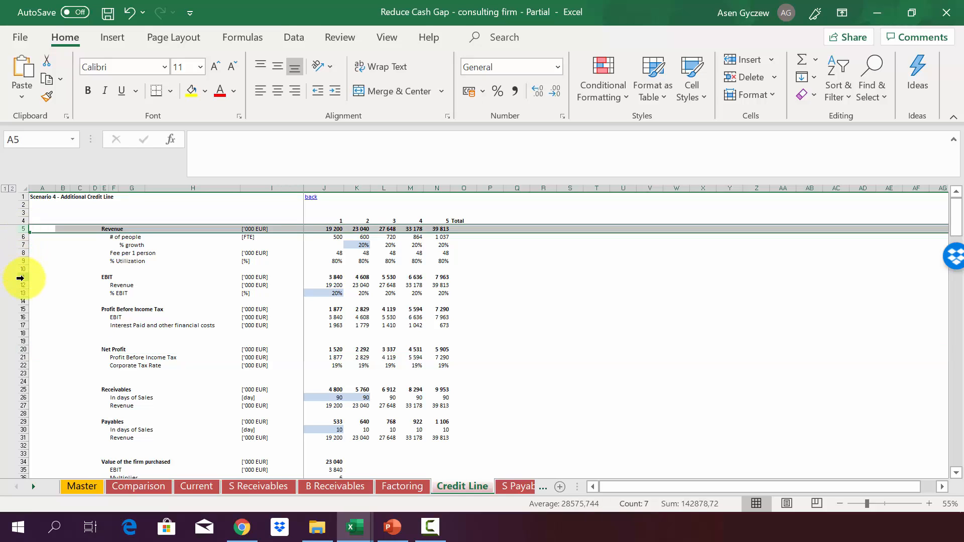
{"action": "left_click", "coordinate": [19, 277]}
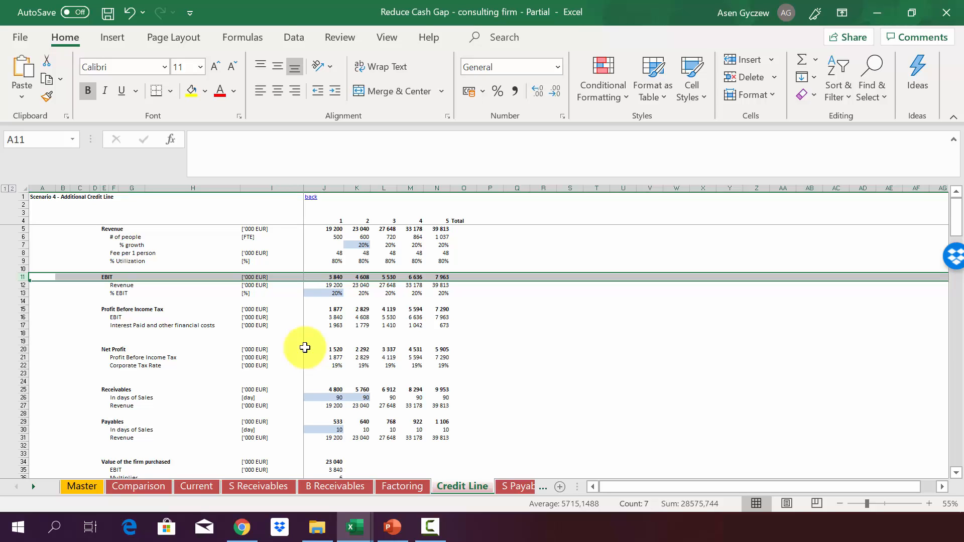
- Compare the Operational CF row and its components between the Credit Line sheet and the Current sheet
{"action": "scroll", "coordinate": [305, 348], "scroll_direction": "down", "scroll_amount": 20}
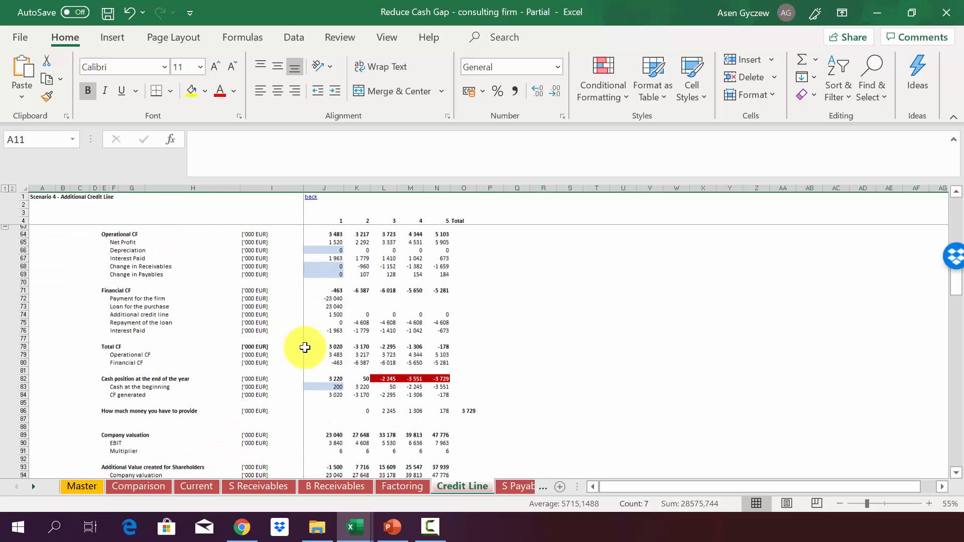
{"action": "left_click", "coordinate": [356, 277]}
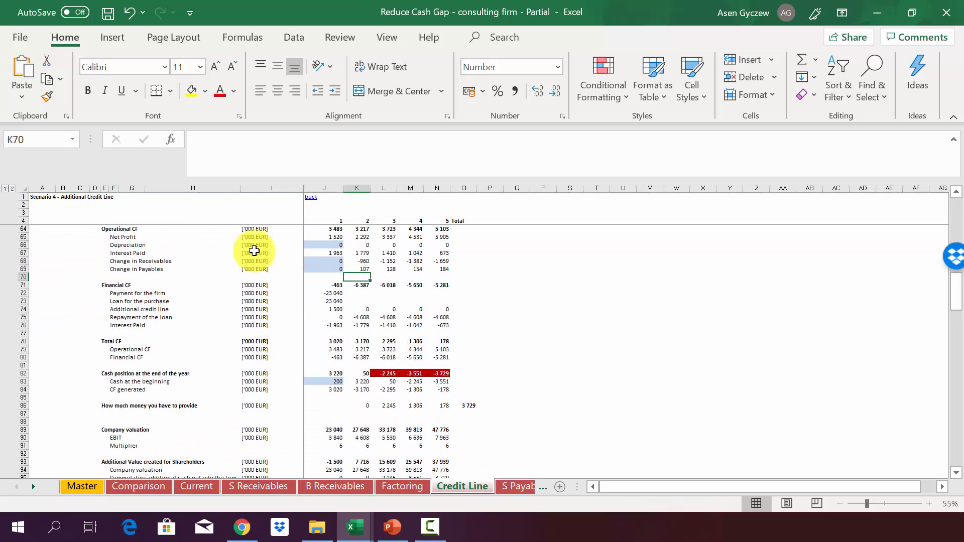
{"action": "left_click", "coordinate": [22, 228]}
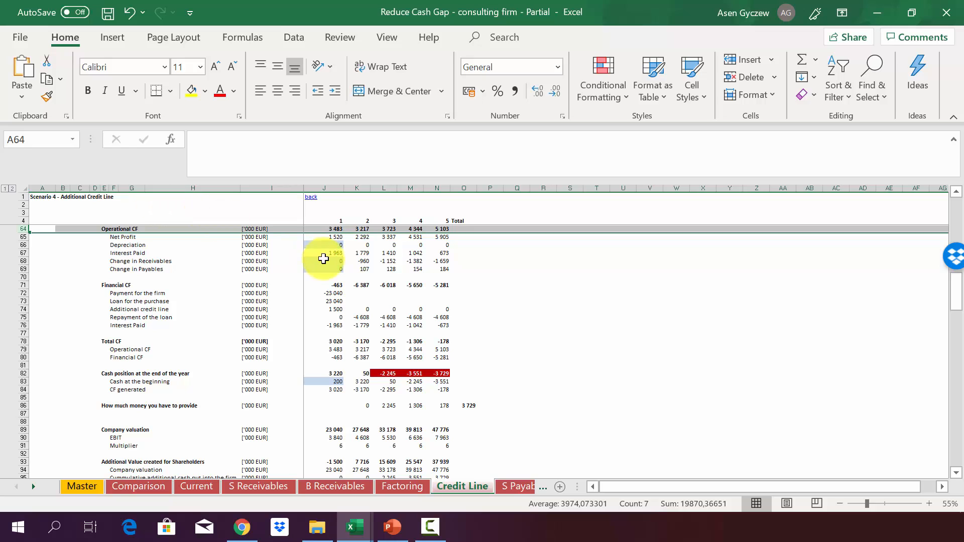
{"action": "left_click", "coordinate": [203, 486]}
{"action": "left_click", "coordinate": [24, 229]}
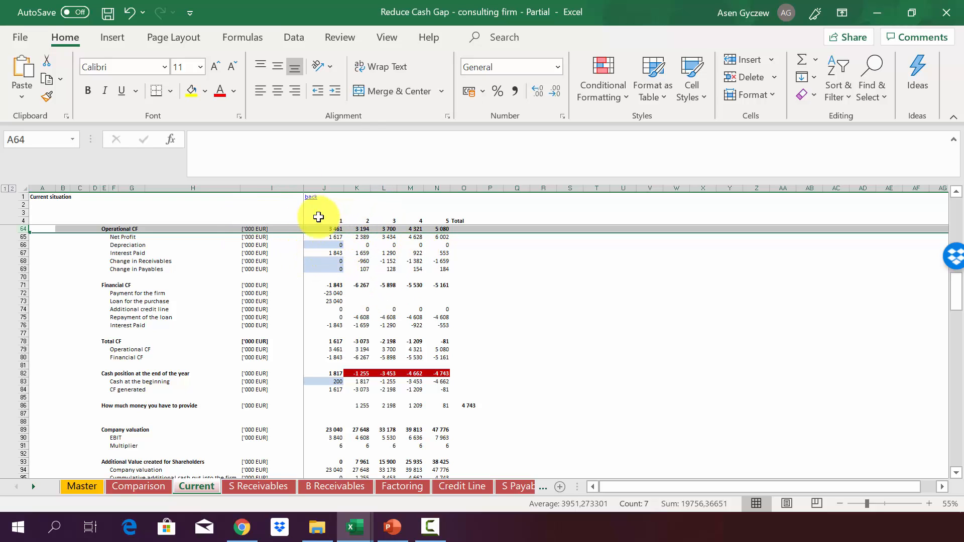
{"action": "left_click", "coordinate": [462, 487]}
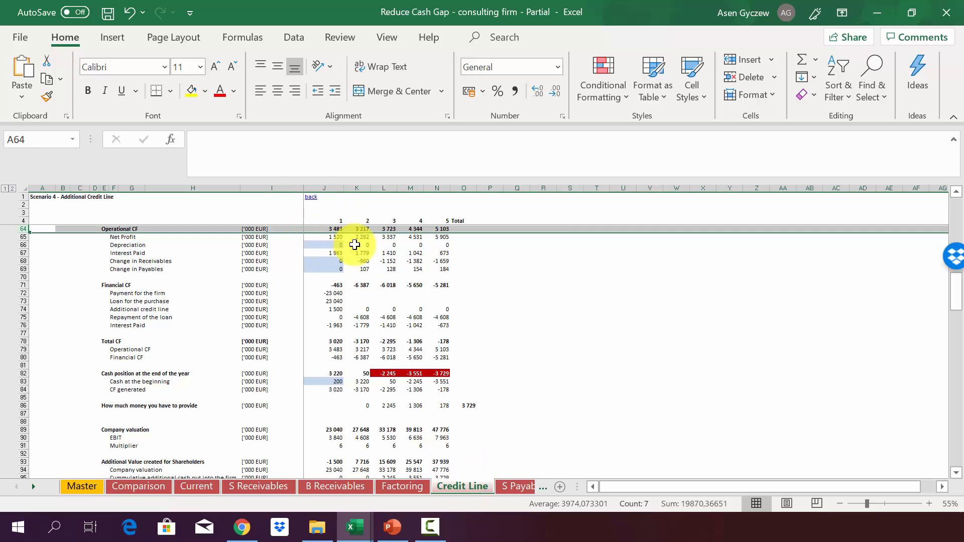
{"action": "left_click", "coordinate": [203, 486]}
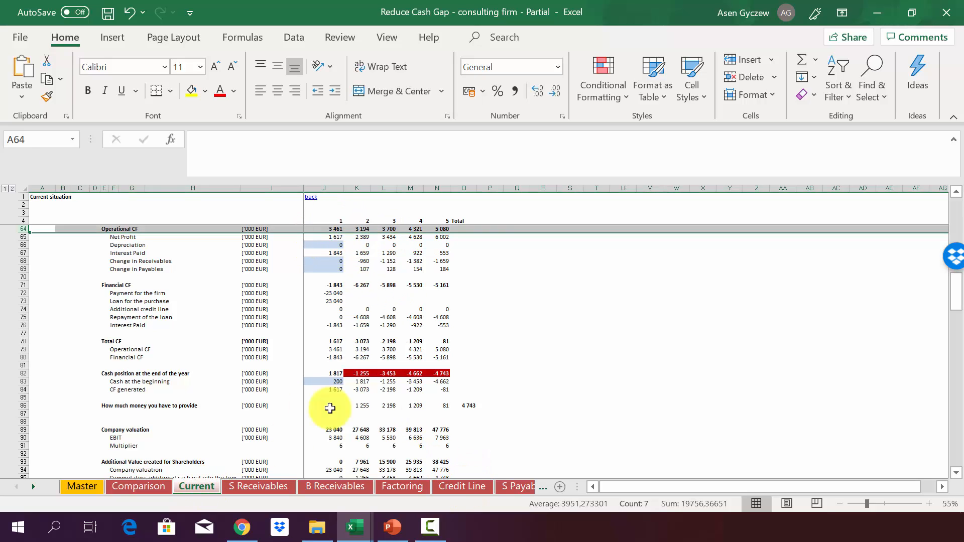
{"action": "left_click", "coordinate": [461, 485]}
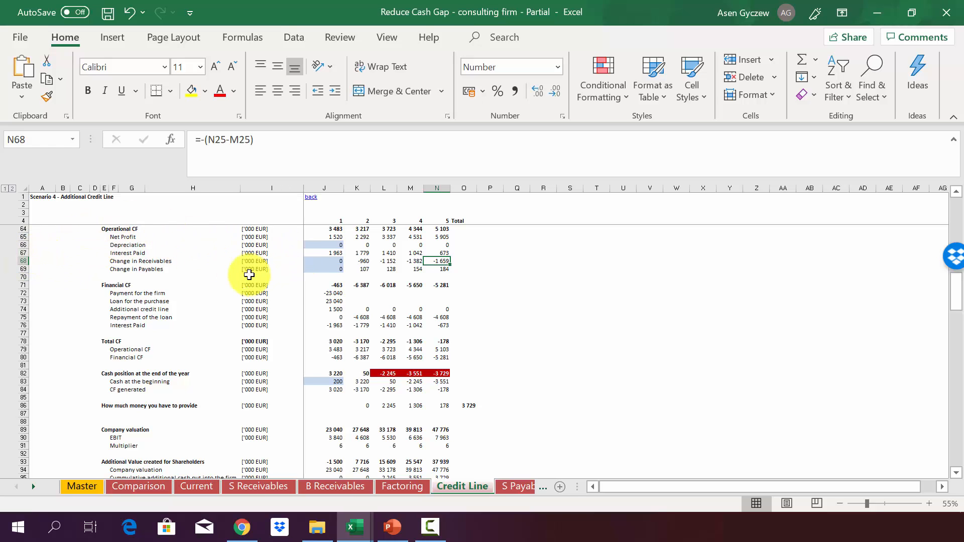
- Compare Financial CF between the Credit Line and Current sheets, and inspect the Additional credit line entry for year 1
{"action": "left_click", "coordinate": [199, 291]}
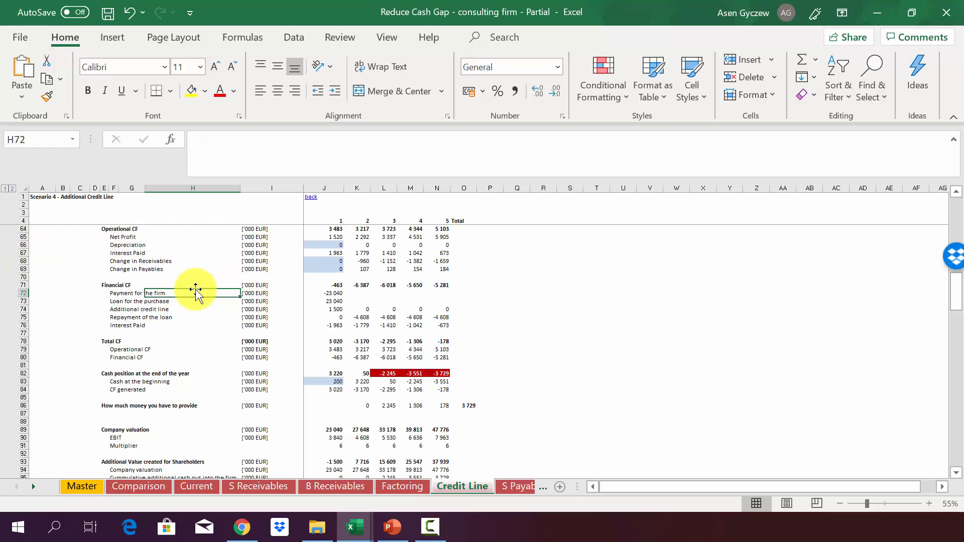
{"action": "left_click", "coordinate": [15, 284]}
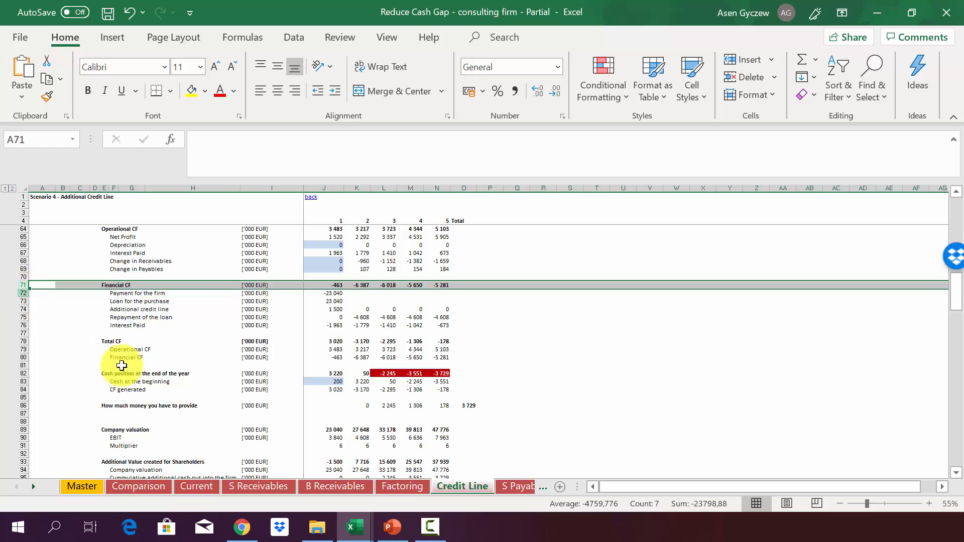
{"action": "left_click", "coordinate": [192, 488]}
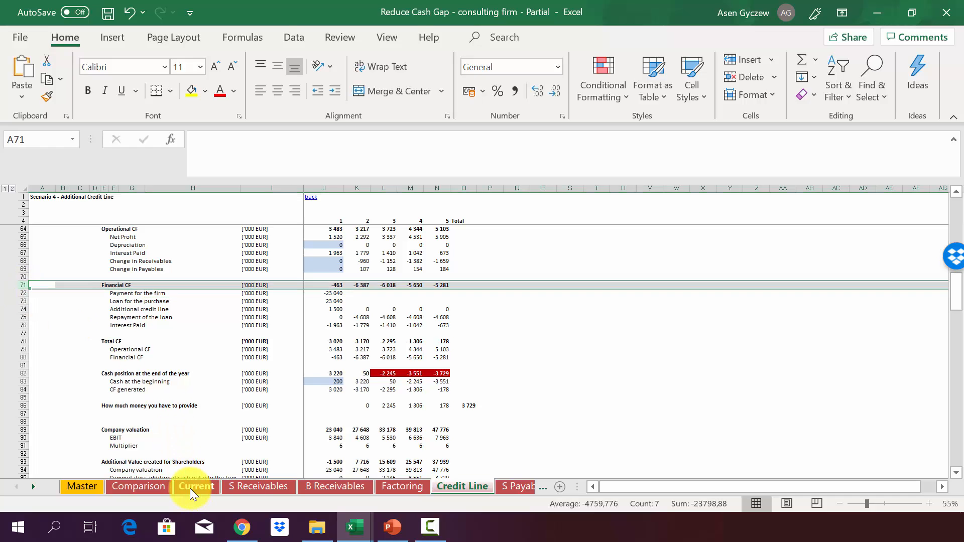
{"action": "left_click", "coordinate": [21, 286]}
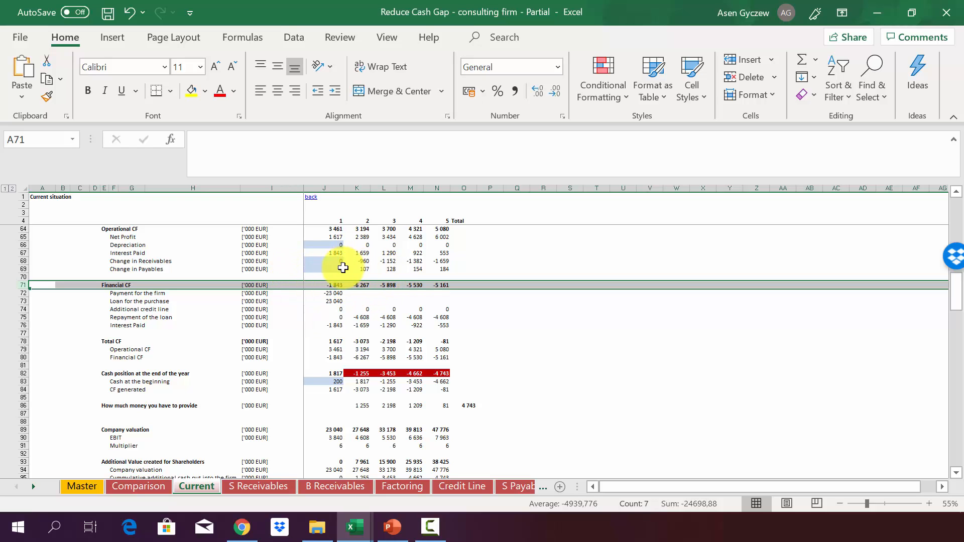
{"action": "left_click", "coordinate": [446, 490]}
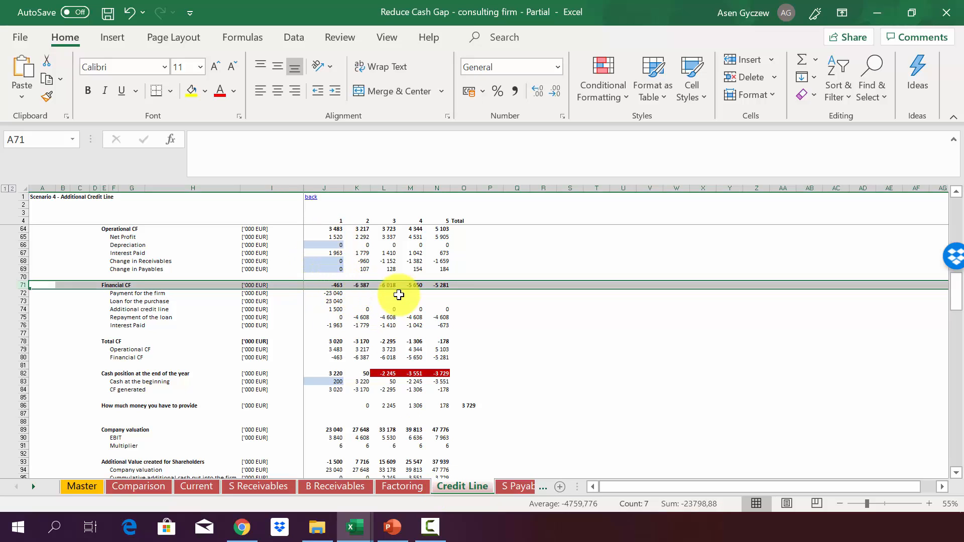
{"action": "left_click", "coordinate": [323, 310]}
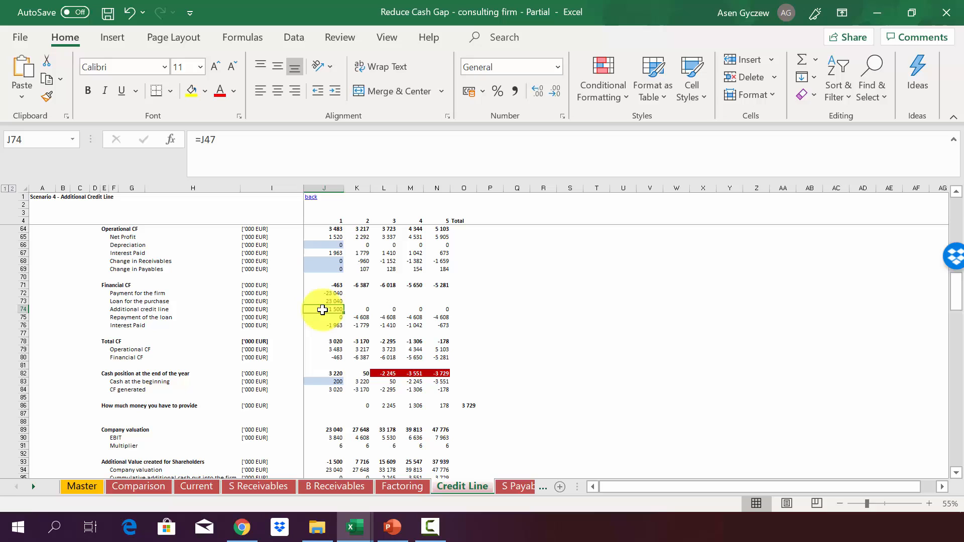
{"action": "left_click", "coordinate": [20, 310]}
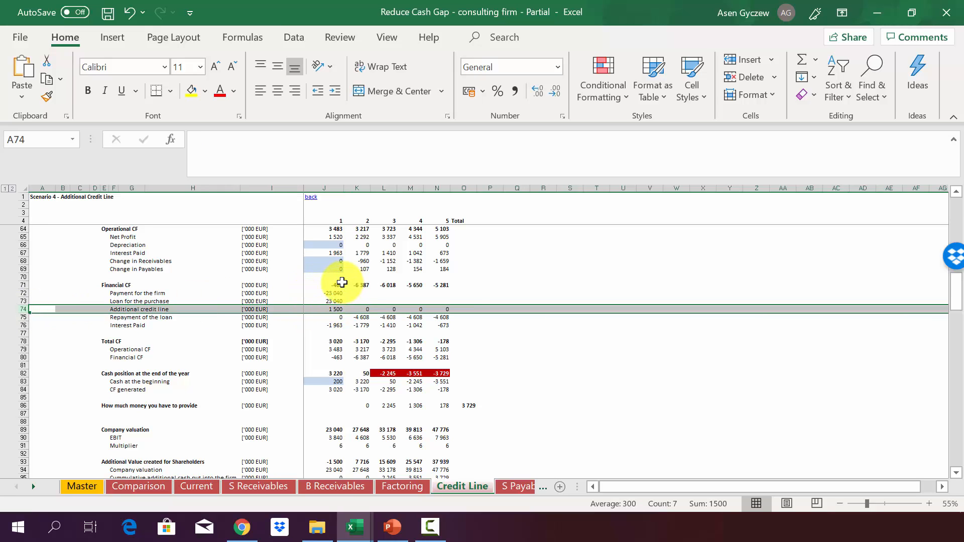
- Check the Credit Line sheet's year-end cash position and compare How much money you have to provide with the Current sheet
{"action": "left_click", "coordinate": [22, 374]}
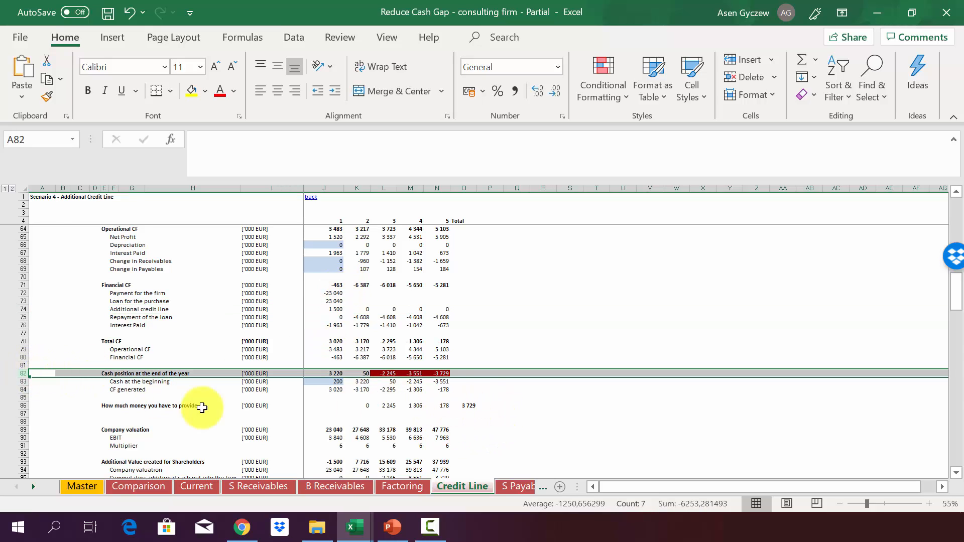
{"action": "left_click", "coordinate": [22, 406]}
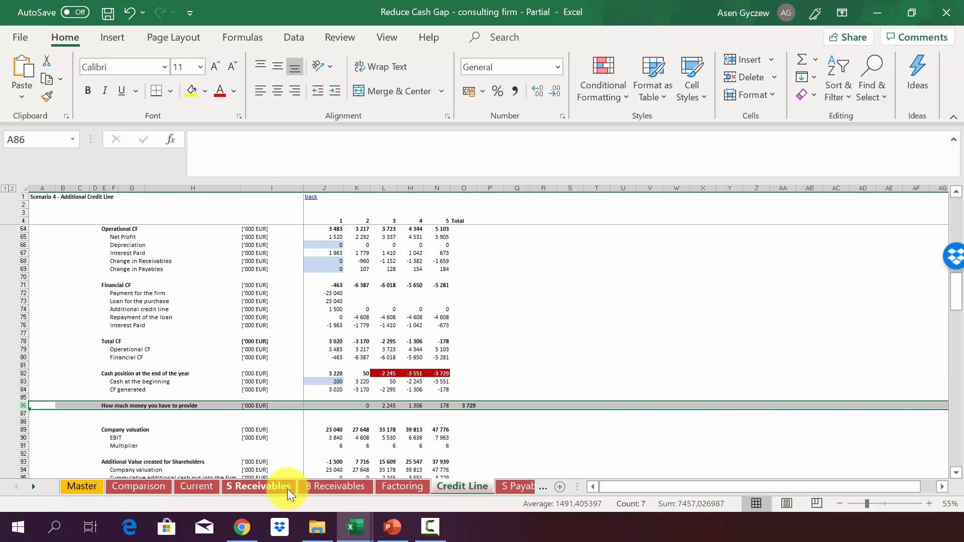
{"action": "left_click", "coordinate": [208, 485]}
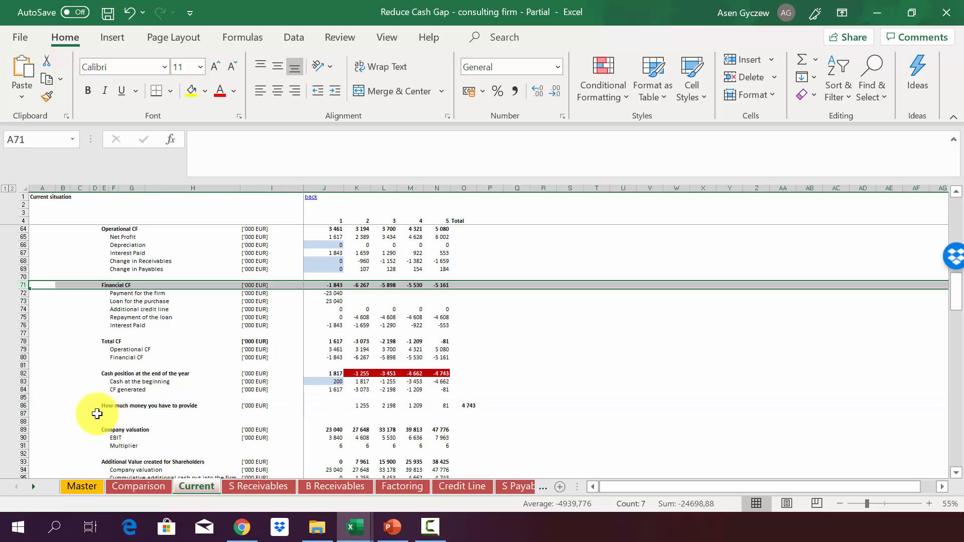
{"action": "left_click", "coordinate": [27, 405]}
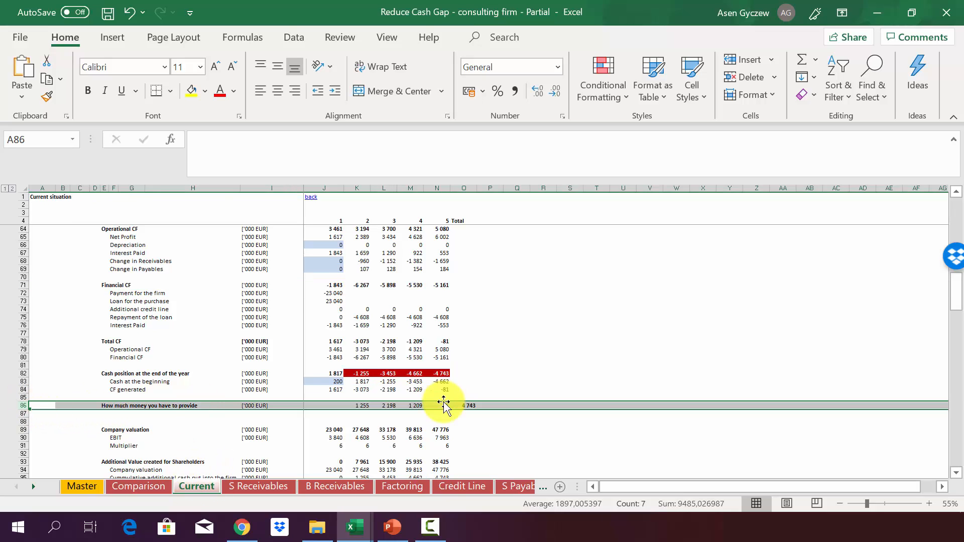
- Compare the Additional Value created for Shareholders row on the Current sheet with the Credit Line sheet
{"action": "left_click", "coordinate": [448, 462]}
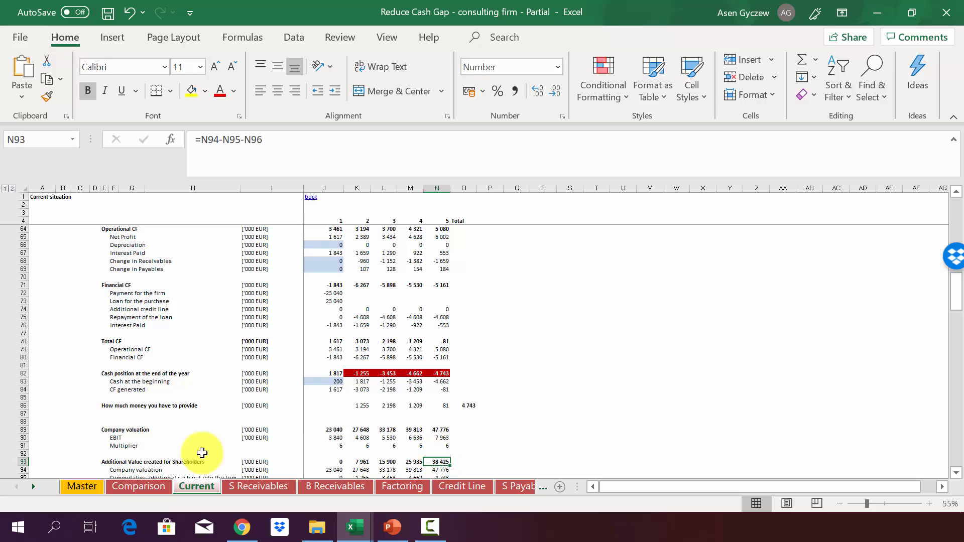
{"action": "left_click", "coordinate": [24, 461]}
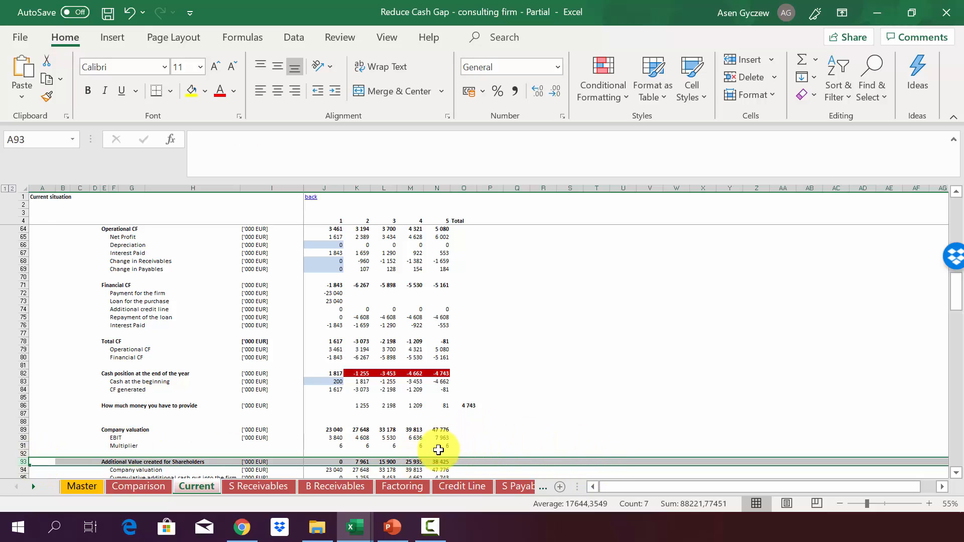
{"action": "left_click", "coordinate": [482, 487]}
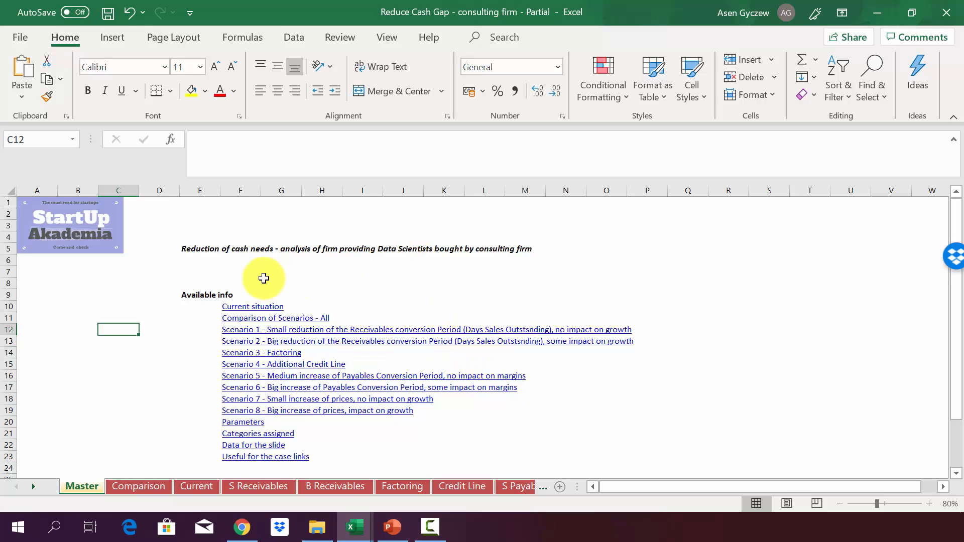
- Open the Comparison of Scenarios - All sheet and examine the Revenue and EBIT sections across the scenarios
{"action": "left_click", "coordinate": [224, 319]}
{"action": "left_click", "coordinate": [271, 268]}
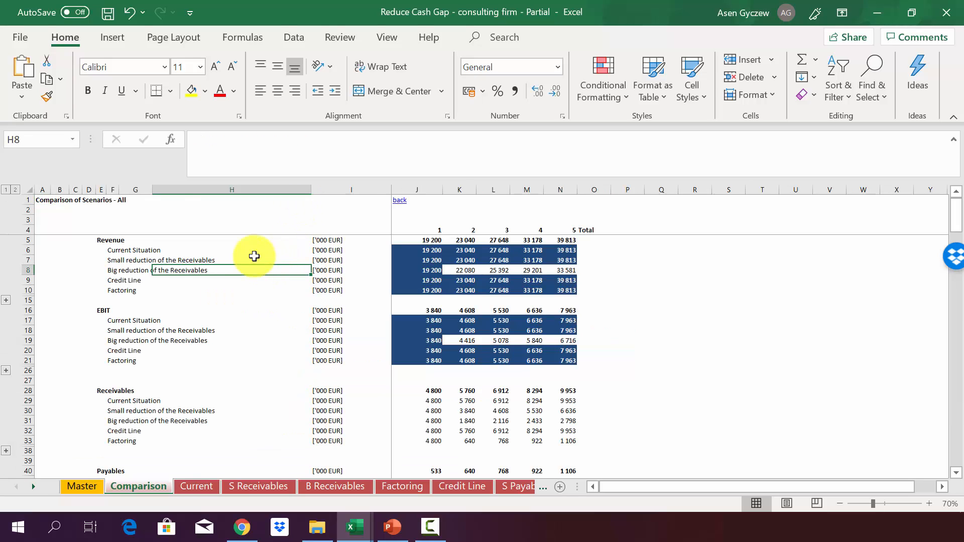
{"action": "left_click", "coordinate": [22, 240]}
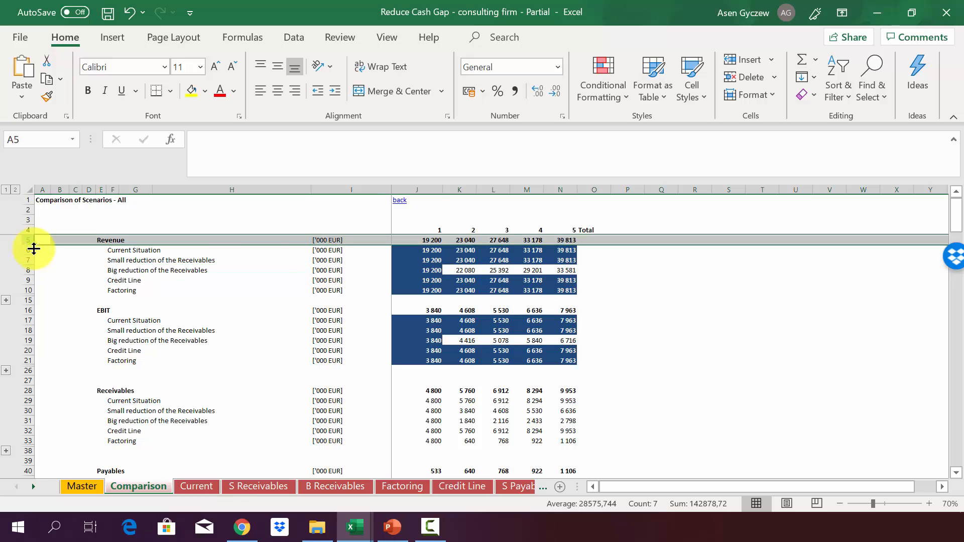
{"action": "left_click", "coordinate": [29, 310]}
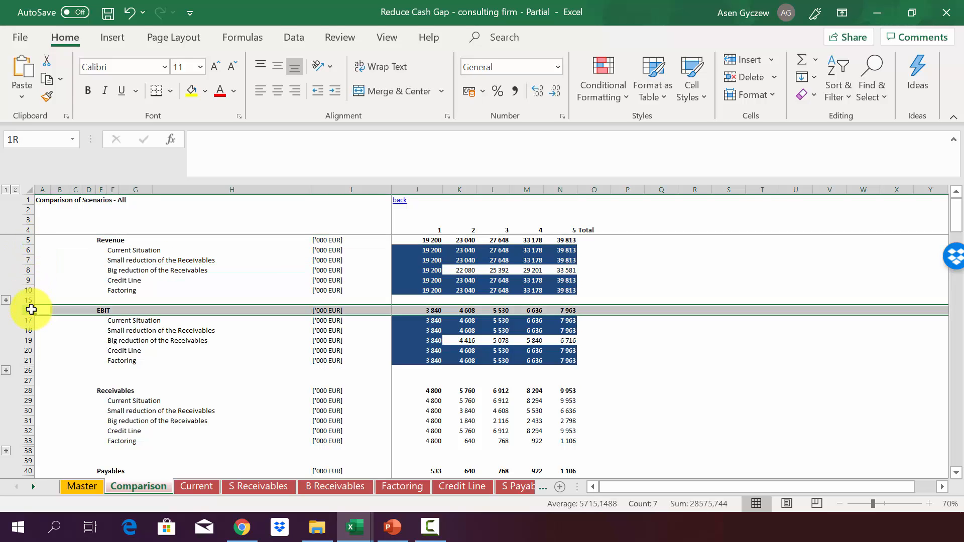
- Examine the Receivables, Payables and How much money you have to provide sections of the scenario comparison
{"action": "left_click", "coordinate": [26, 391]}
{"action": "scroll", "coordinate": [224, 349], "scroll_direction": "down", "scroll_amount": 4}
{"action": "left_click", "coordinate": [25, 341]}
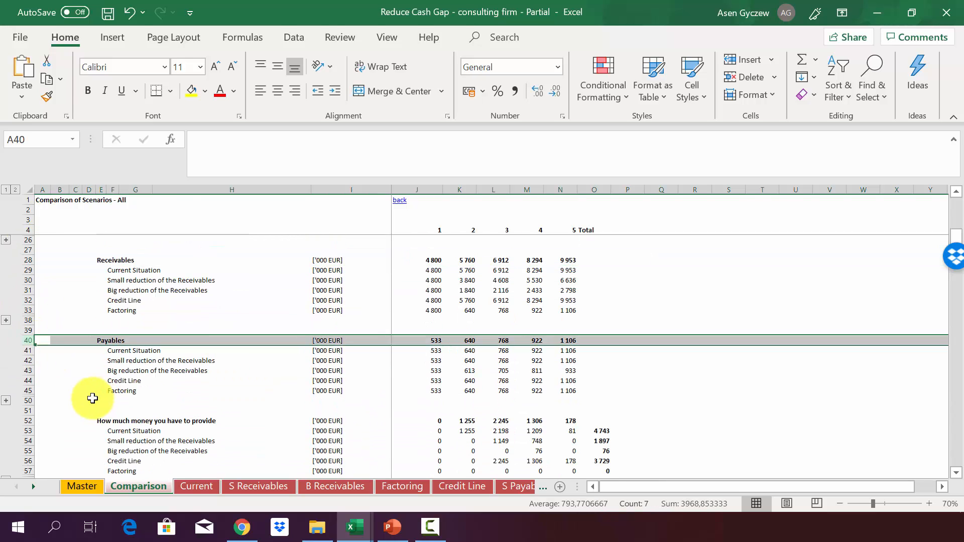
{"action": "scroll", "coordinate": [90, 396], "scroll_direction": "down", "scroll_amount": 3}
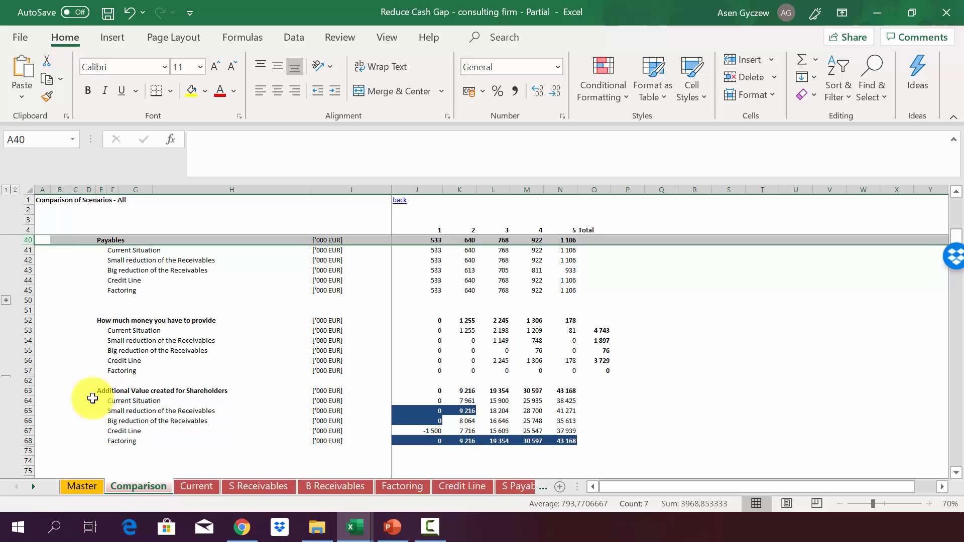
{"action": "left_click", "coordinate": [20, 321]}
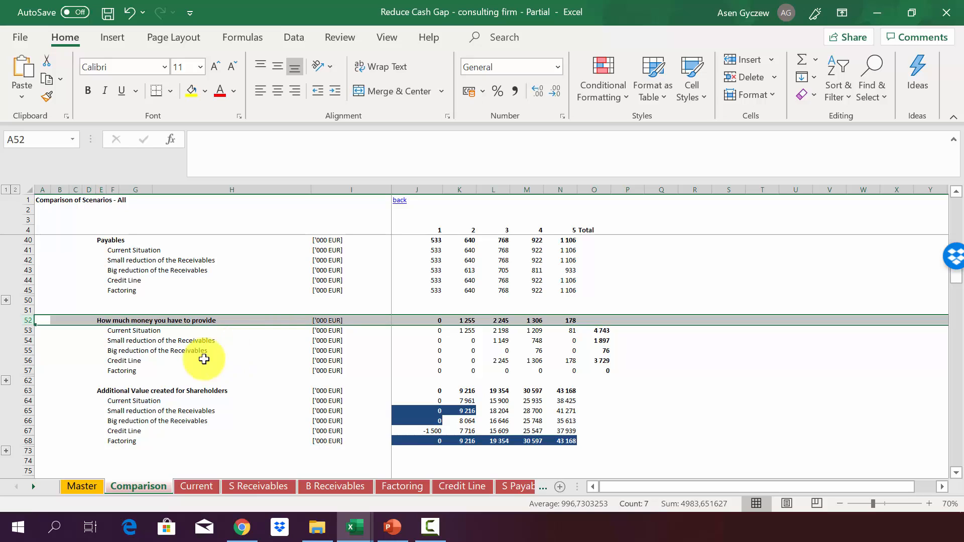
- Examine the Additional Value created for Shareholders section and the columns for years 1 to 4 in the scenario comparison
{"action": "left_click", "coordinate": [22, 393]}
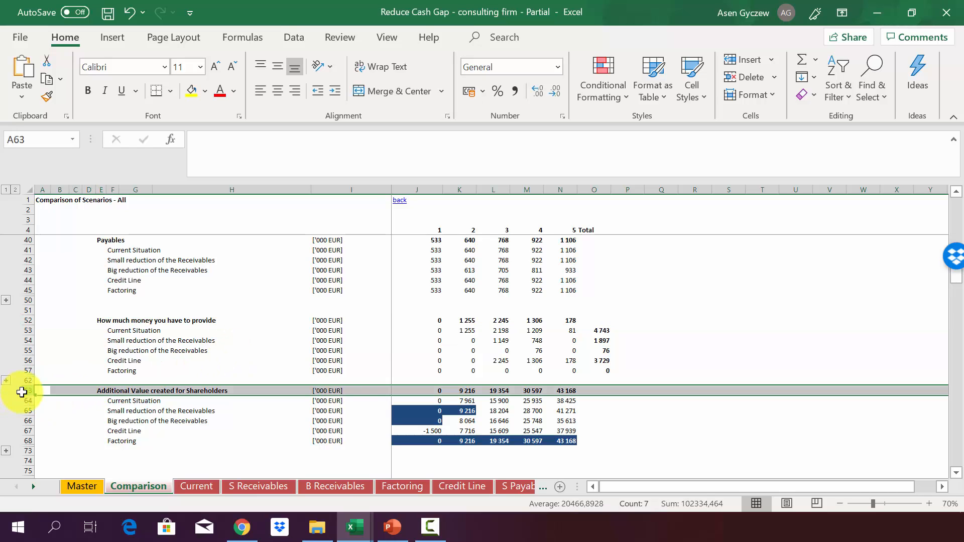
{"action": "left_click", "coordinate": [413, 185]}
{"action": "left_click", "coordinate": [467, 188]}
{"action": "left_click", "coordinate": [494, 189]}
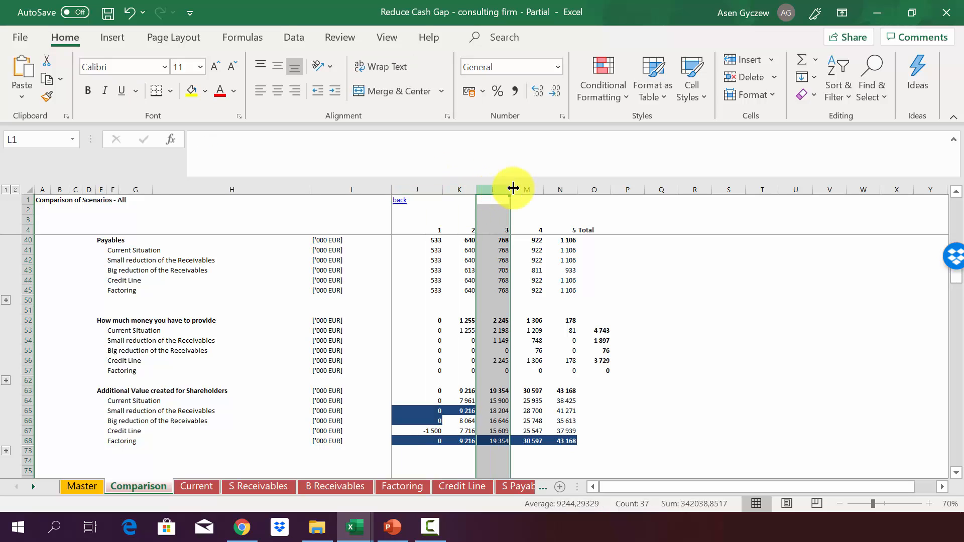
{"action": "left_click", "coordinate": [524, 189]}
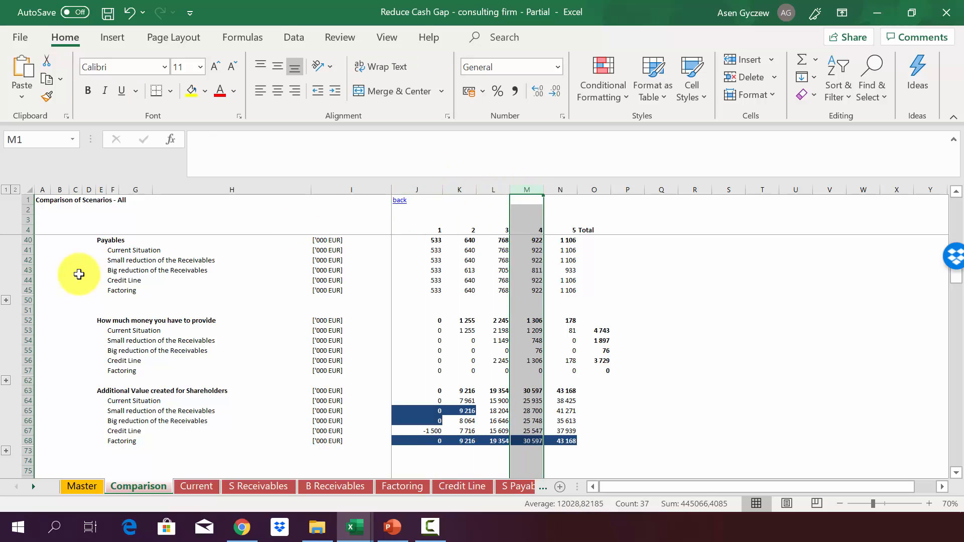
- Go through the Payables rows for Current Situation, Small and Big reduction of the Receivables, Credit Line and Factoring
{"action": "left_click", "coordinate": [28, 250]}
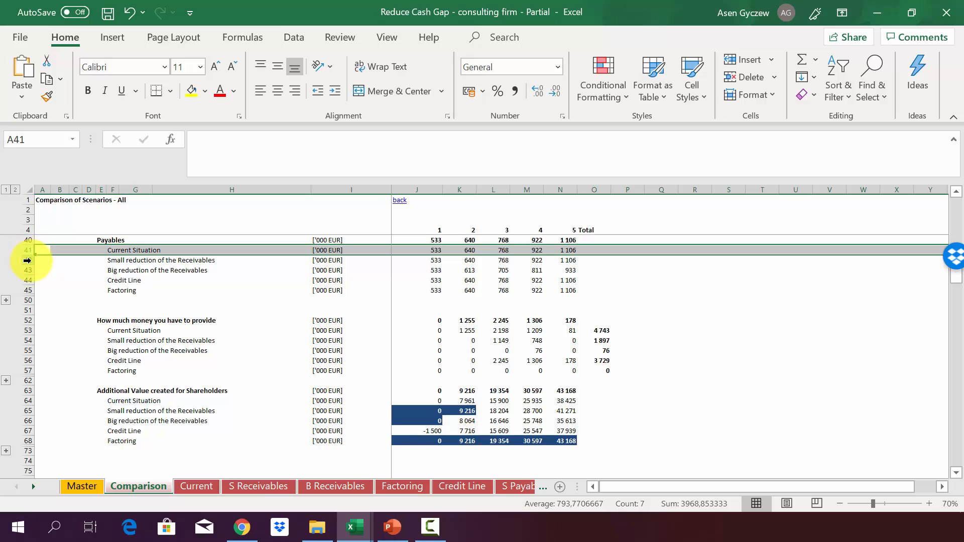
{"action": "left_click", "coordinate": [26, 255]}
{"action": "left_click", "coordinate": [26, 260]}
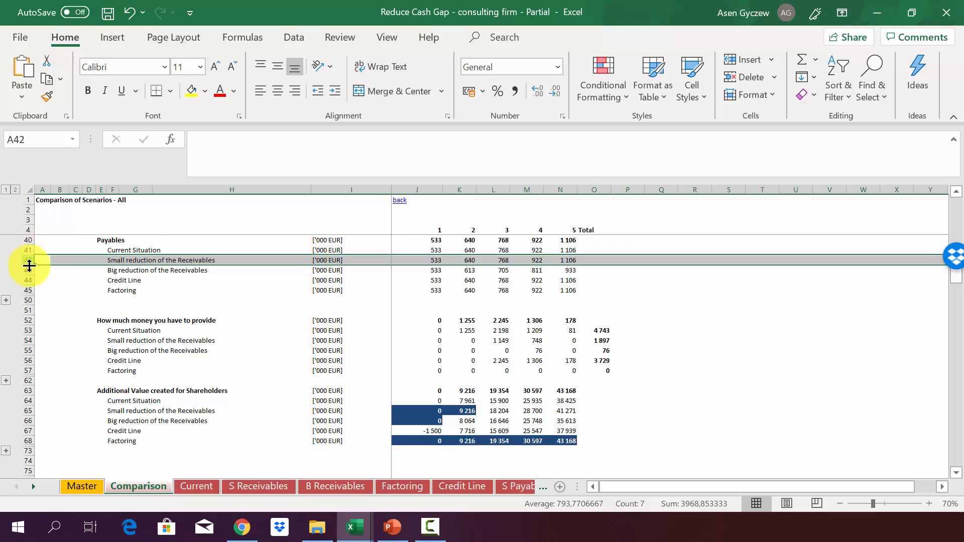
{"action": "left_click", "coordinate": [23, 271]}
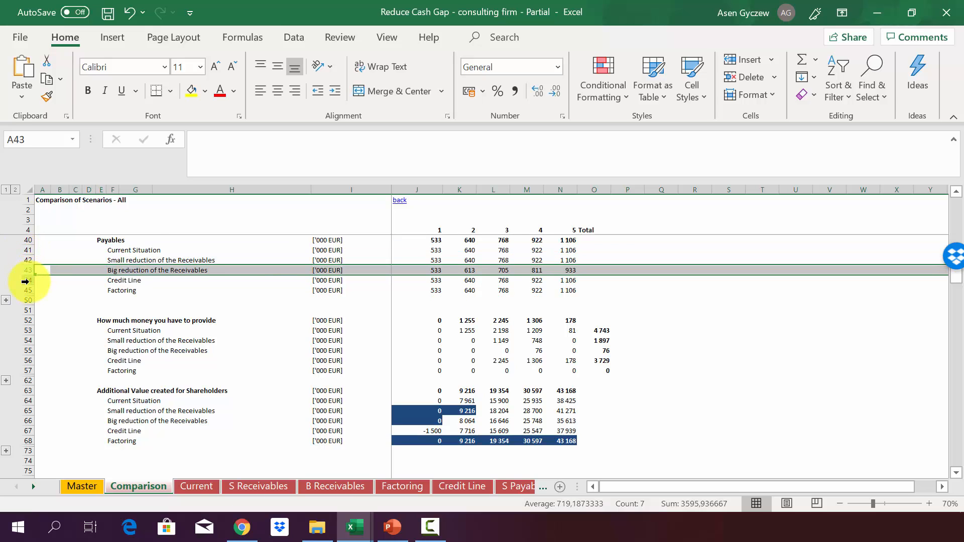
{"action": "left_click", "coordinate": [25, 281]}
{"action": "left_click", "coordinate": [25, 290]}
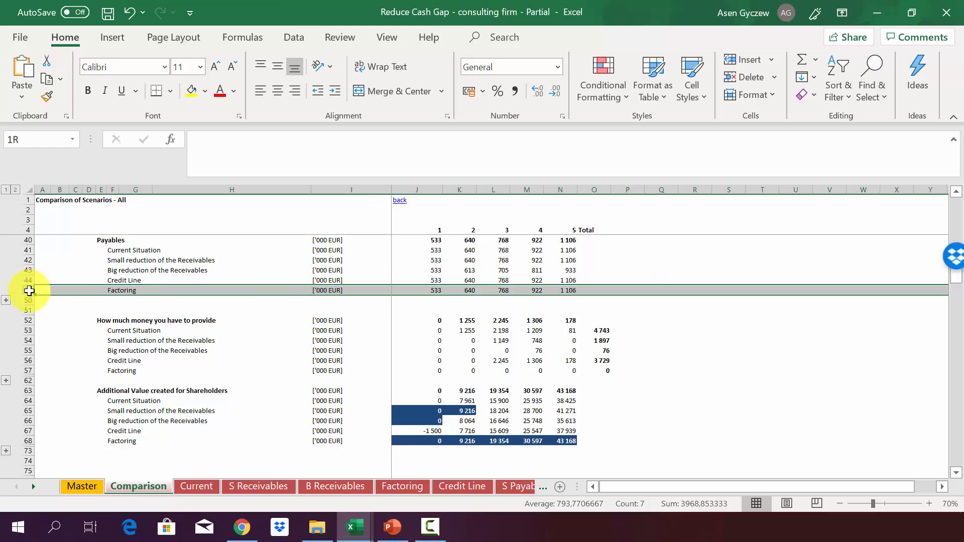
- Compare the Big reduction of the Receivables rows with the other scenarios in the Revenue and EBIT sections
{"action": "scroll", "coordinate": [410, 295], "scroll_direction": "up", "scroll_amount": 10}
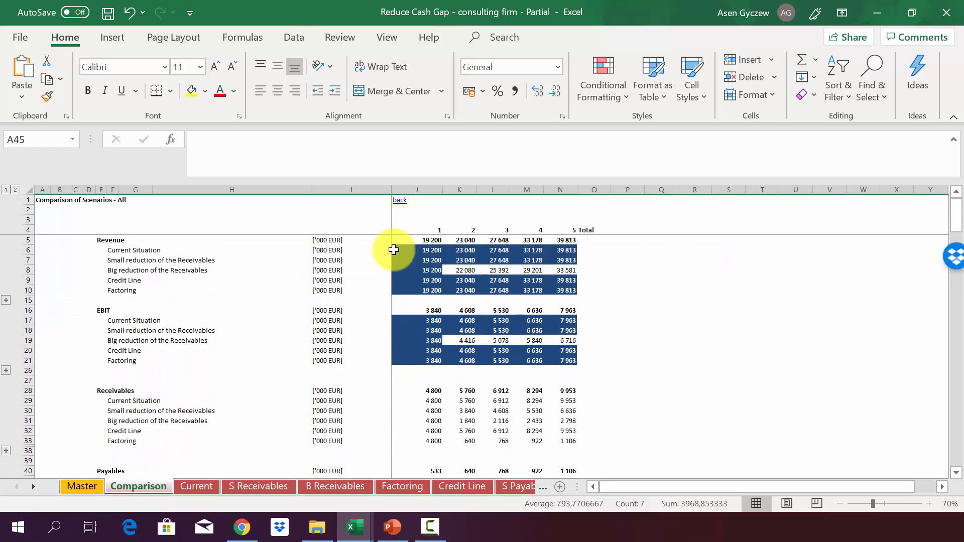
{"action": "left_click", "coordinate": [28, 269]}
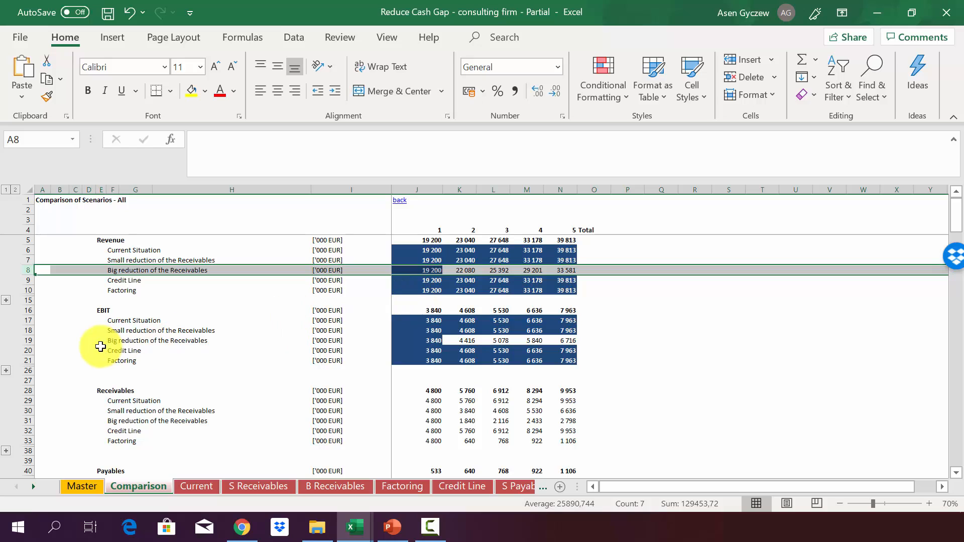
{"action": "left_click", "coordinate": [25, 340]}
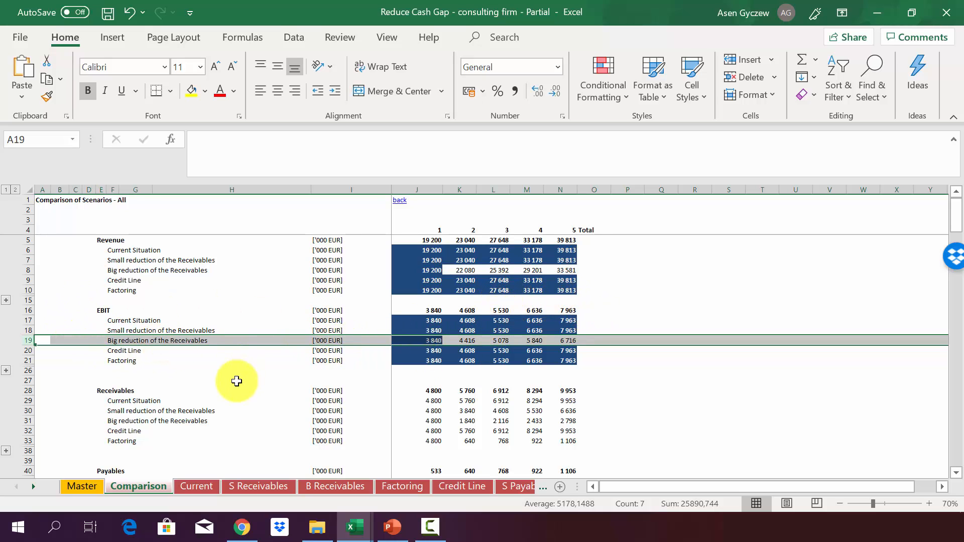
- Compare the Receivables of every scenario with the Current Situation, focusing on year 2
{"action": "left_click", "coordinate": [25, 391]}
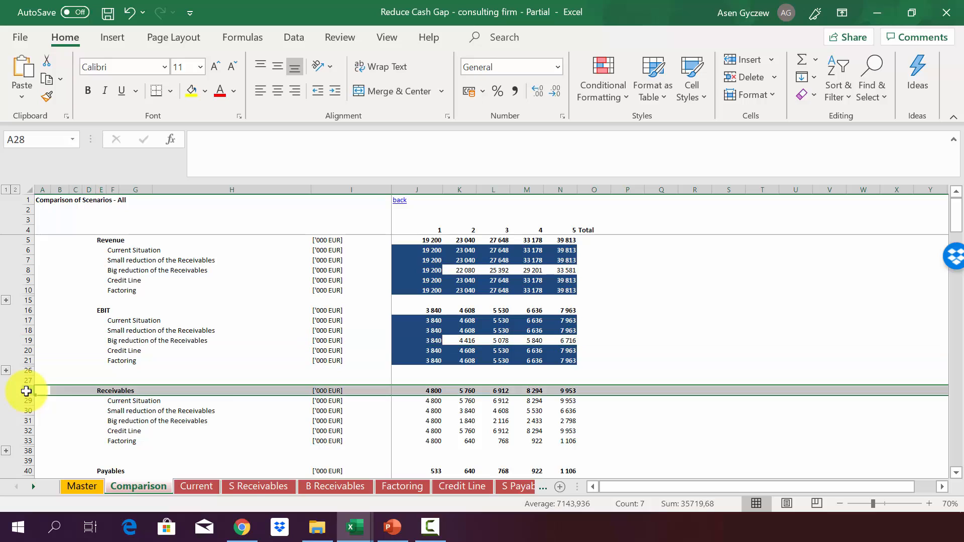
{"action": "scroll", "coordinate": [341, 440], "scroll_direction": "down", "scroll_amount": 2}
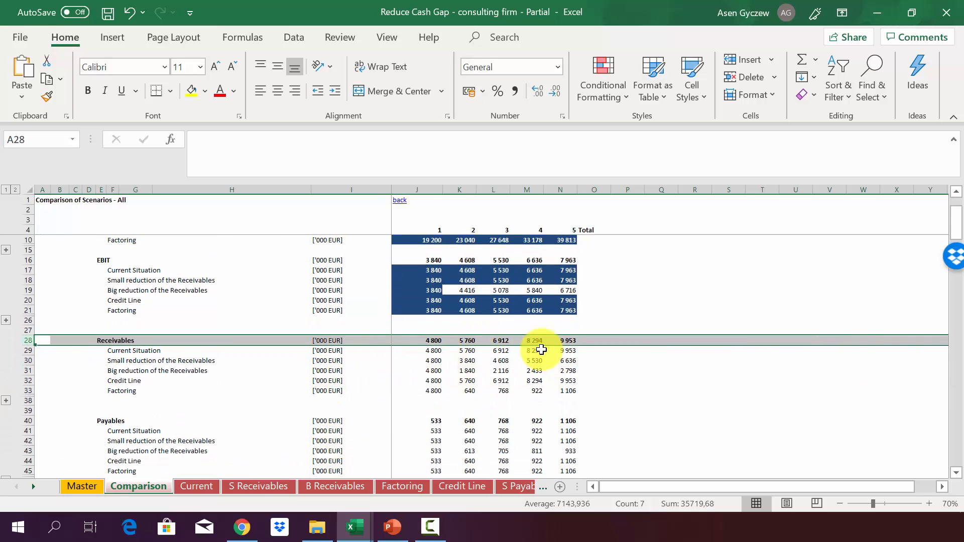
{"action": "left_click", "coordinate": [461, 191]}
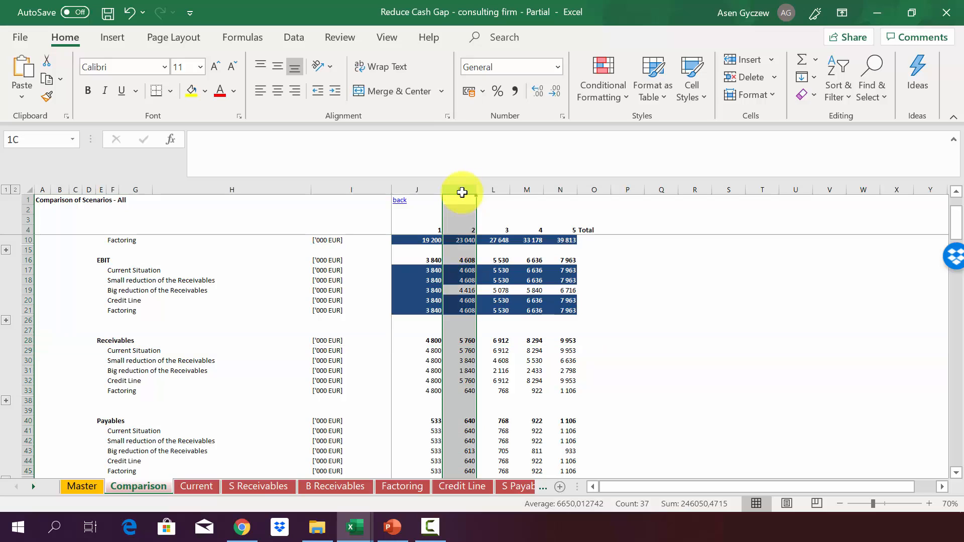
{"action": "left_click", "coordinate": [458, 352]}
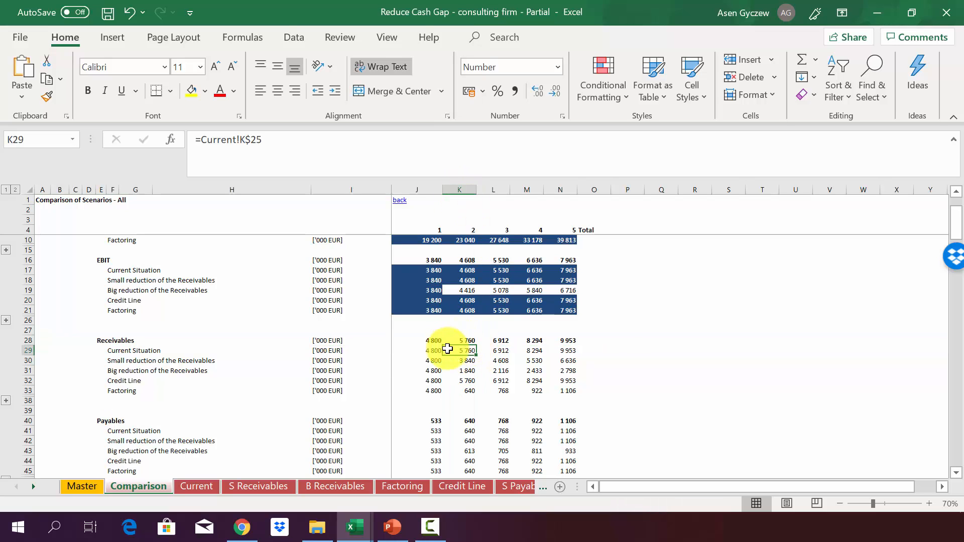
{"action": "left_click", "coordinate": [20, 360]}
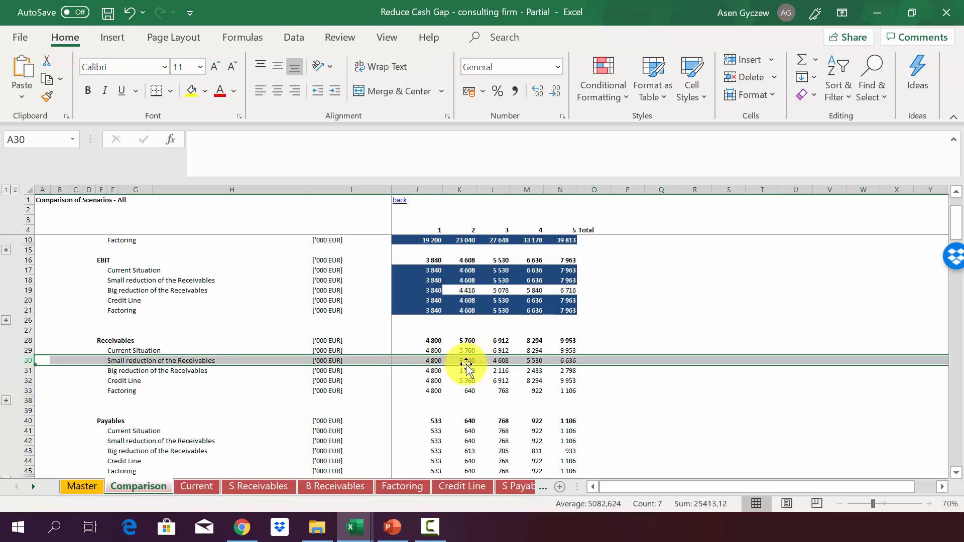
{"action": "left_click", "coordinate": [26, 371]}
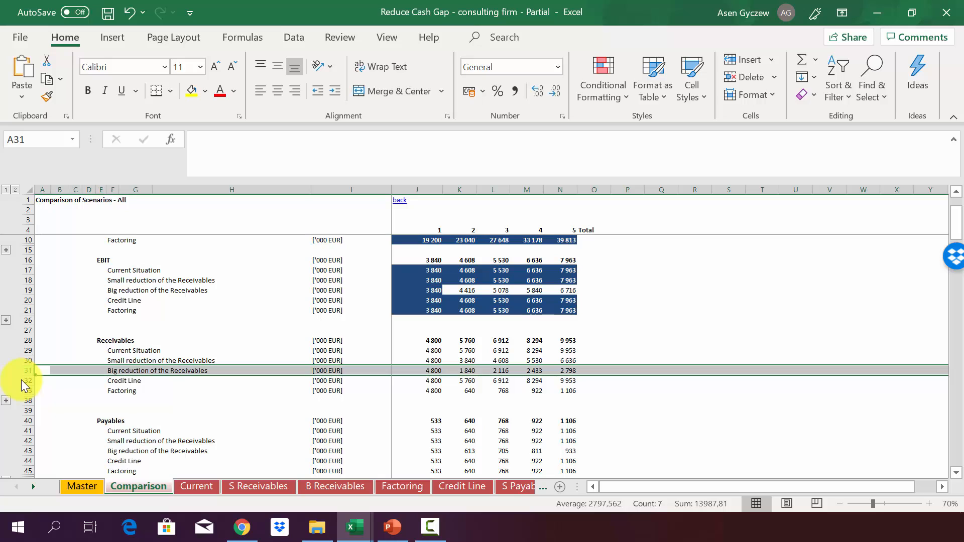
{"action": "left_click_drag", "start_coordinate": [26, 385], "coordinate": [26, 384]}
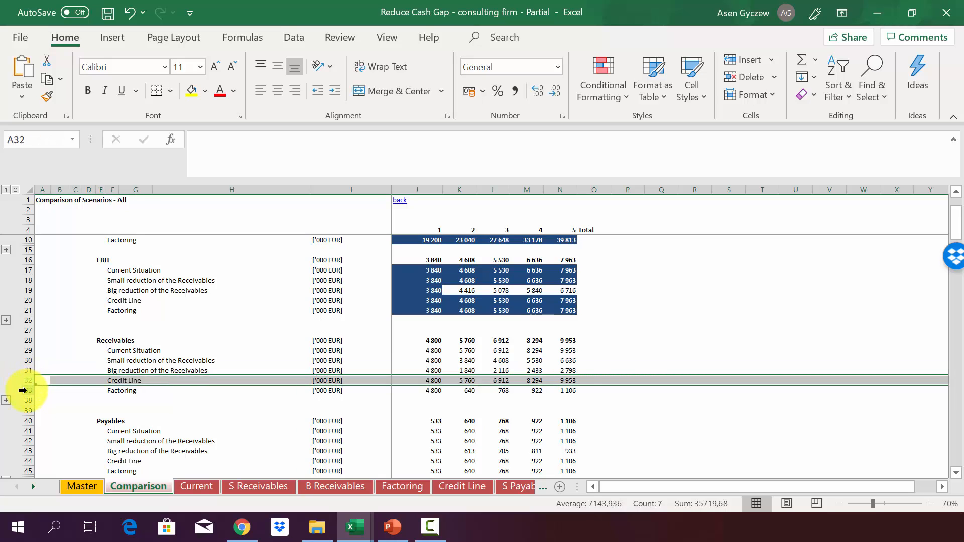
{"action": "left_click", "coordinate": [23, 391]}
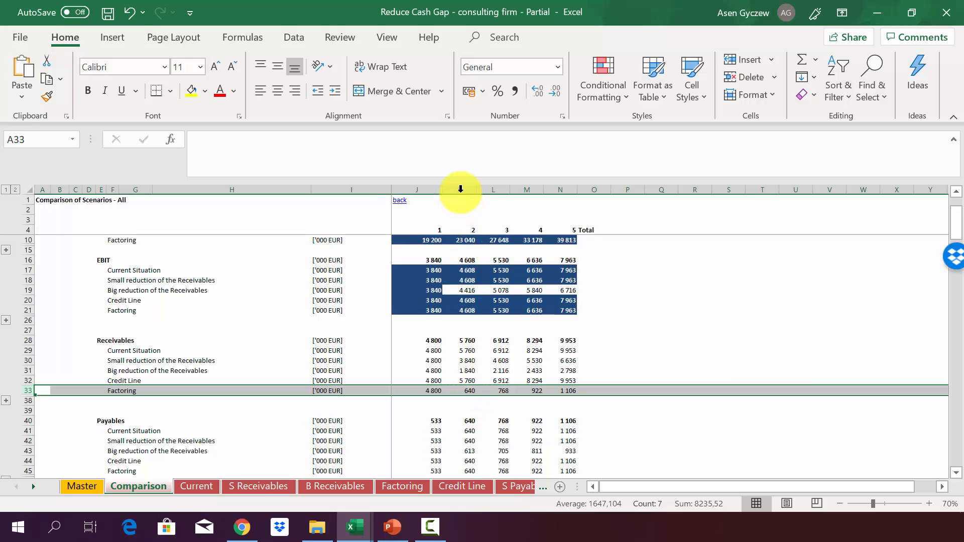
{"action": "left_click", "coordinate": [461, 190]}
- Compare the Total of How much money you have to provide across all five scenarios, from Current Situation to Factoring
{"action": "scroll", "coordinate": [377, 407], "scroll_direction": "down", "scroll_amount": 4}
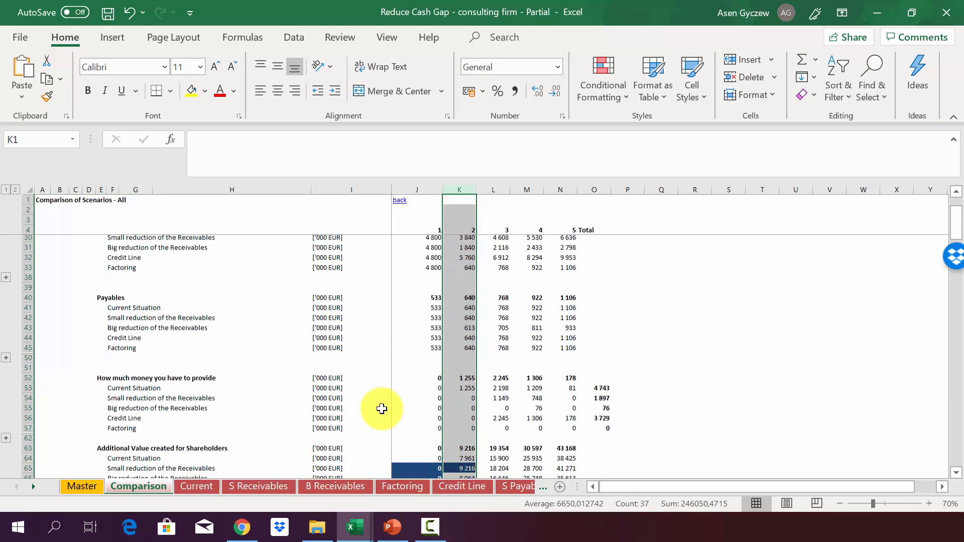
{"action": "left_click", "coordinate": [389, 364]}
{"action": "left_click", "coordinate": [25, 382]}
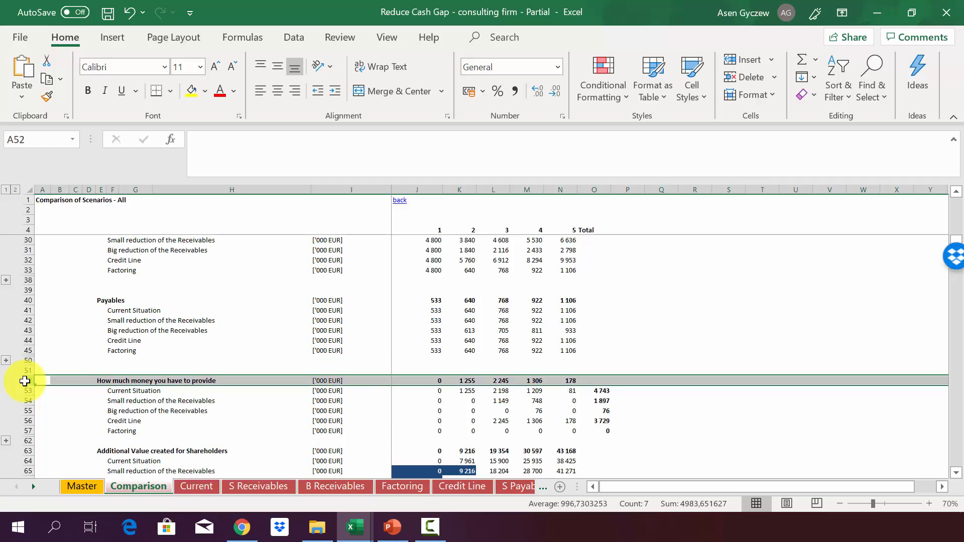
{"action": "left_click", "coordinate": [596, 189]}
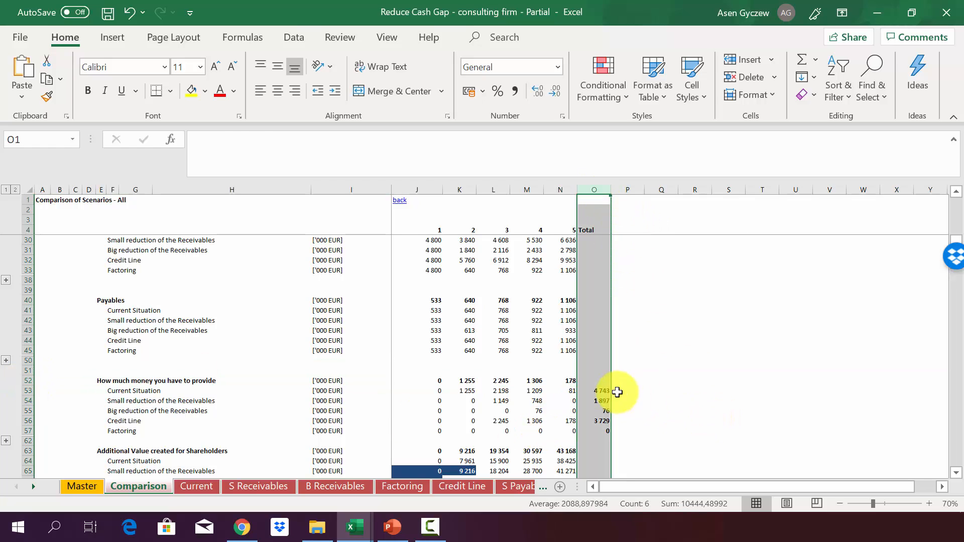
{"action": "left_click", "coordinate": [595, 391]}
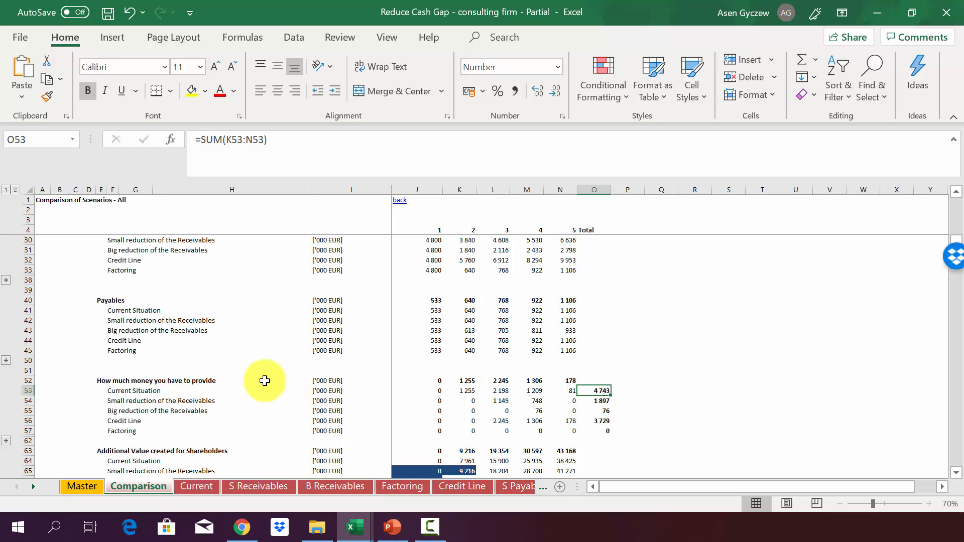
{"action": "left_click", "coordinate": [30, 389]}
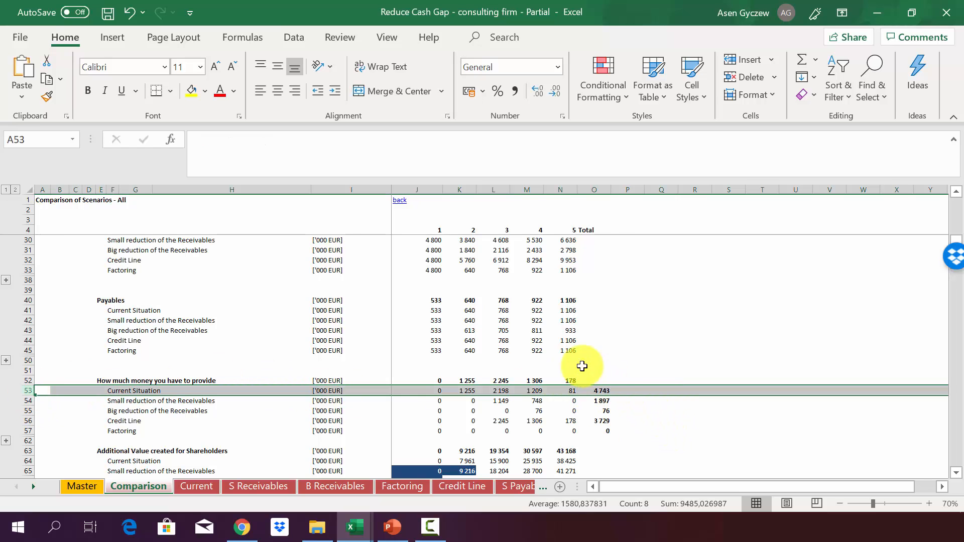
{"action": "left_click", "coordinate": [586, 400]}
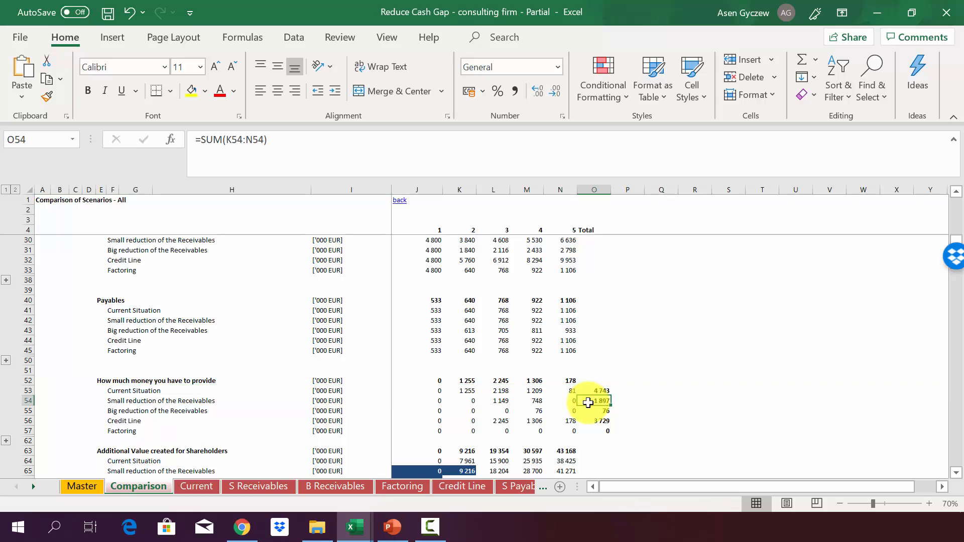
{"action": "left_click", "coordinate": [29, 402]}
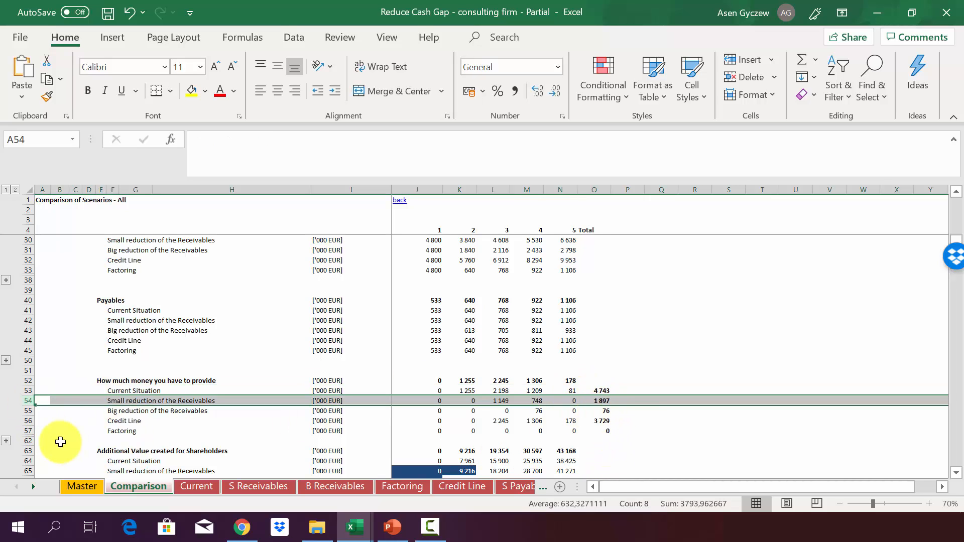
{"action": "left_click", "coordinate": [28, 410]}
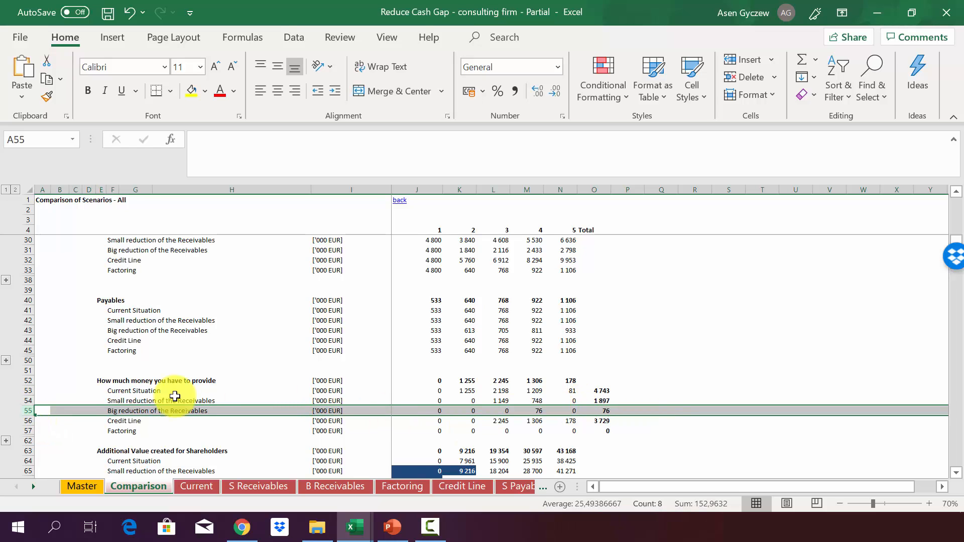
{"action": "left_click", "coordinate": [28, 422]}
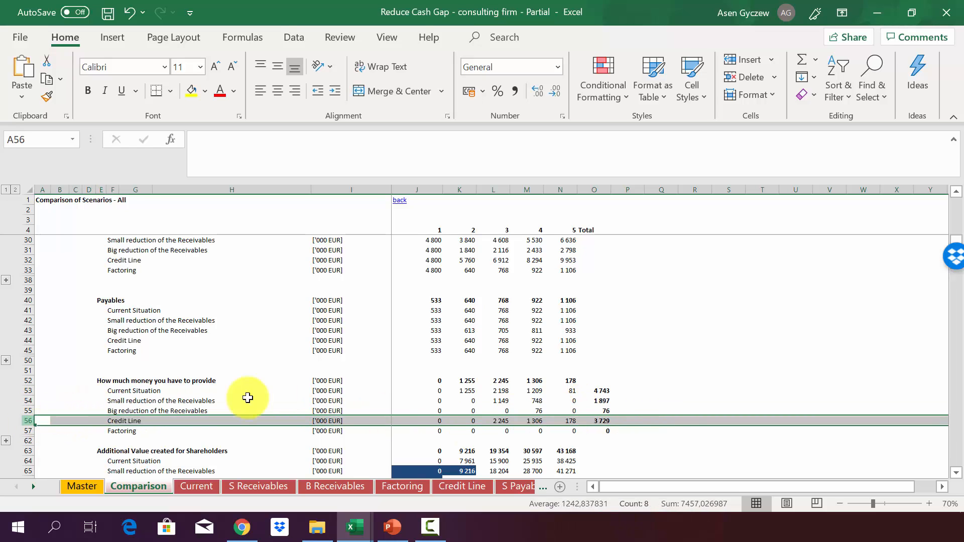
{"action": "left_click", "coordinate": [28, 431]}
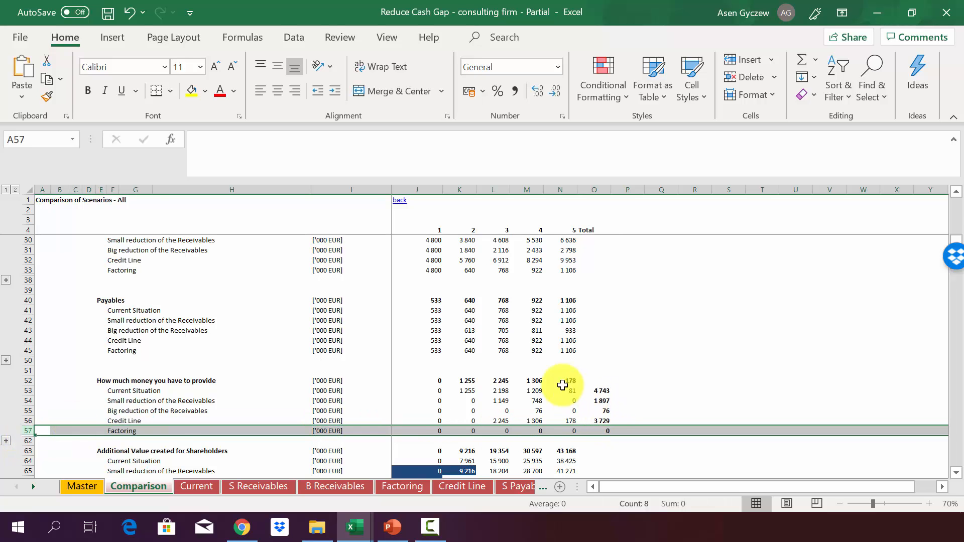
- Compare the Additional Value created for Shareholders rows of all five scenarios with the year 5 Current Situation value
{"action": "scroll", "coordinate": [562, 385], "scroll_direction": "down", "scroll_amount": 3}
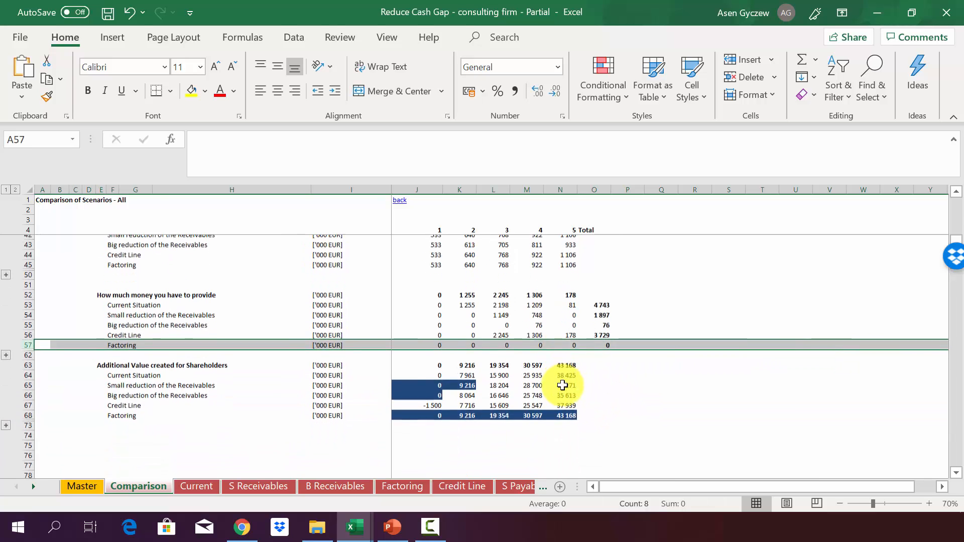
{"action": "left_click", "coordinate": [26, 360]}
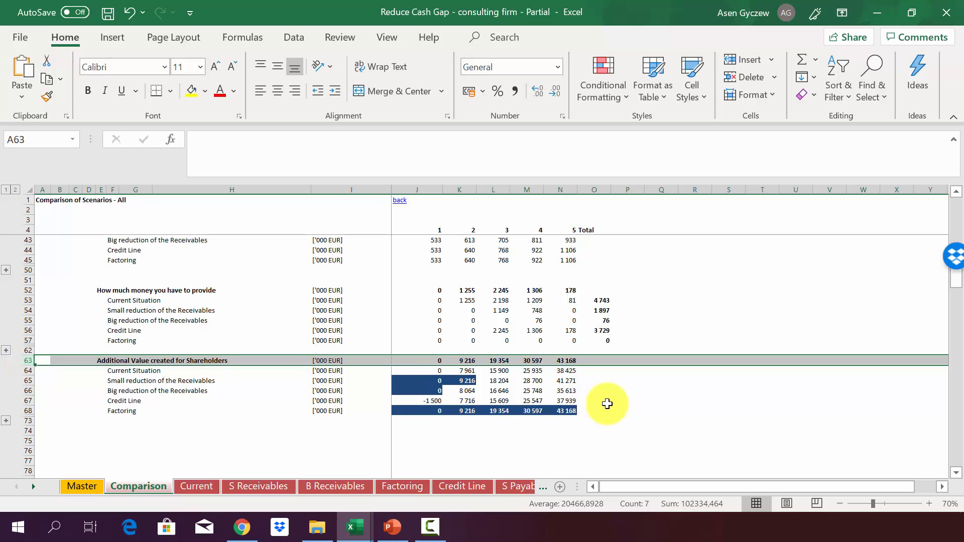
{"action": "left_click", "coordinate": [559, 371]}
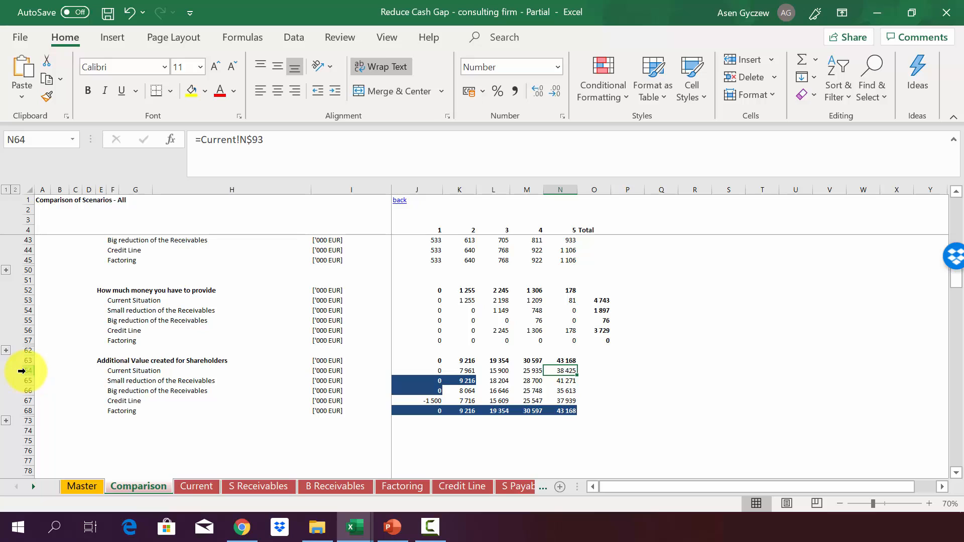
{"action": "left_click", "coordinate": [21, 371]}
{"action": "left_click", "coordinate": [27, 381]}
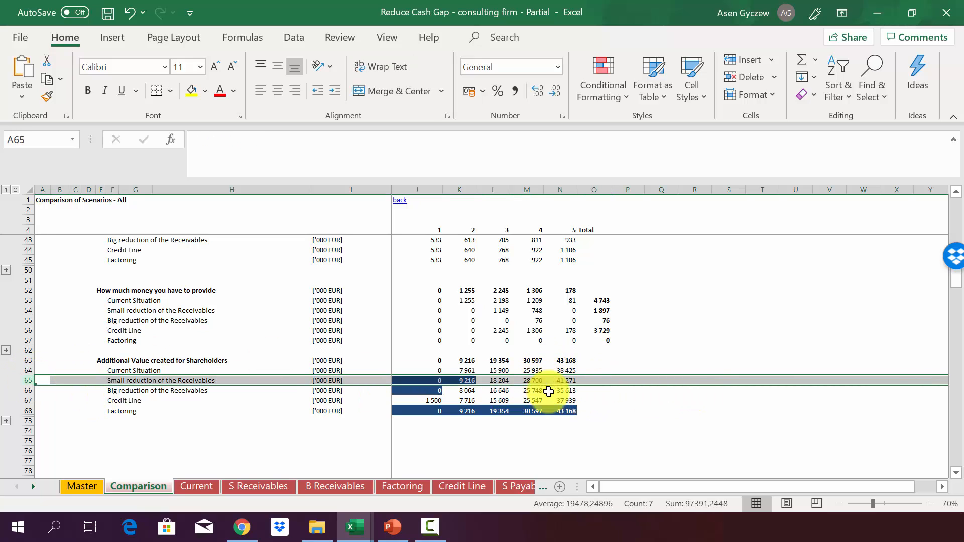
{"action": "left_click", "coordinate": [23, 391]}
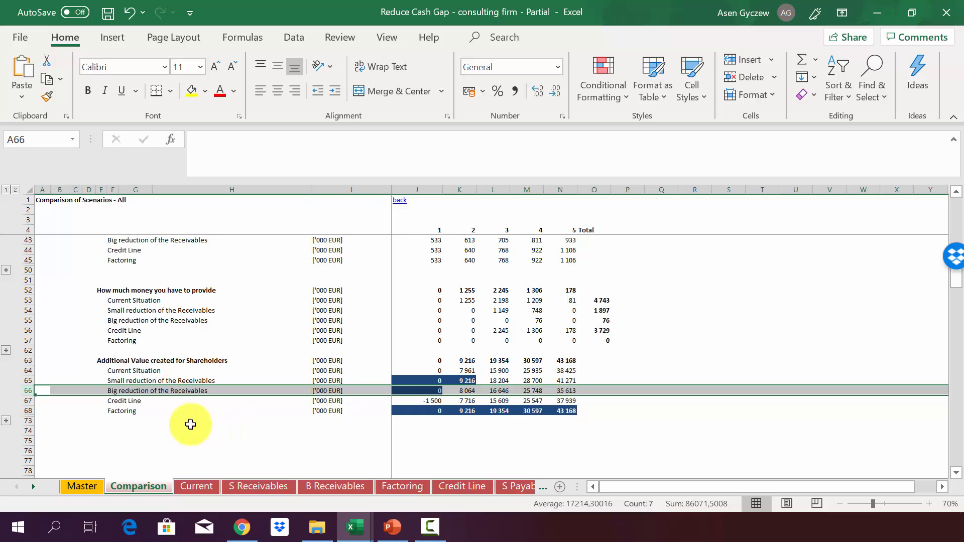
{"action": "left_click", "coordinate": [27, 400]}
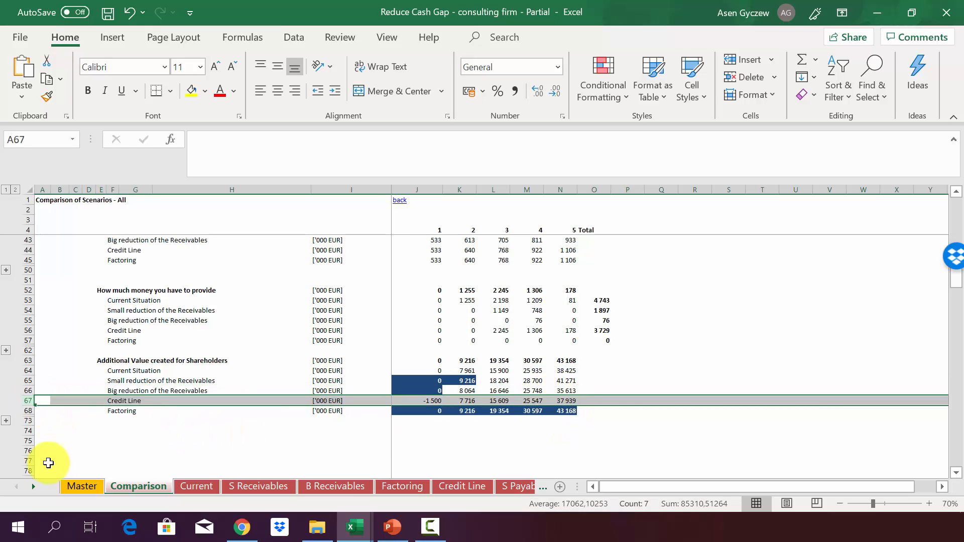
{"action": "left_click", "coordinate": [26, 411]}
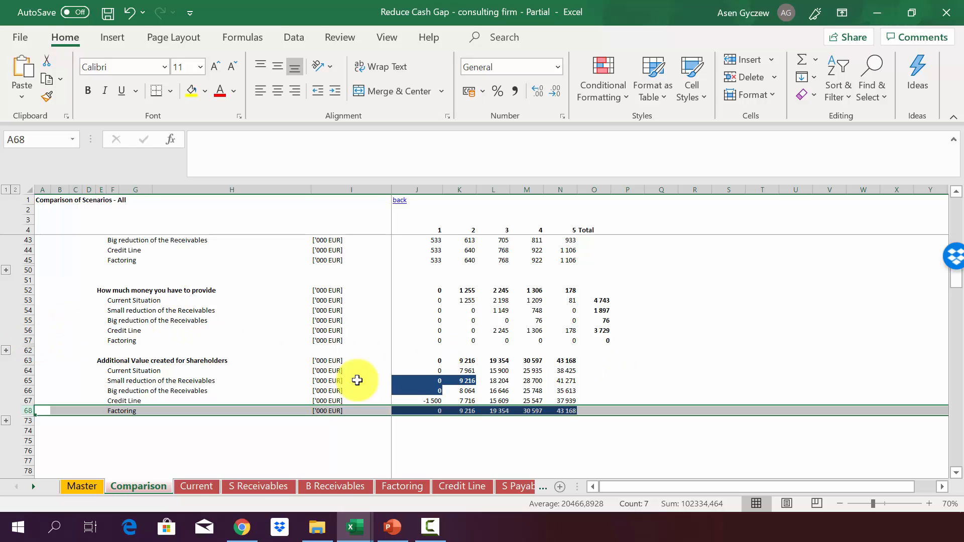
- Check Factoring's money to provide and shareholder value rows, and inspect the Current Situation's year 3 money to provide
{"action": "left_click", "coordinate": [22, 341]}
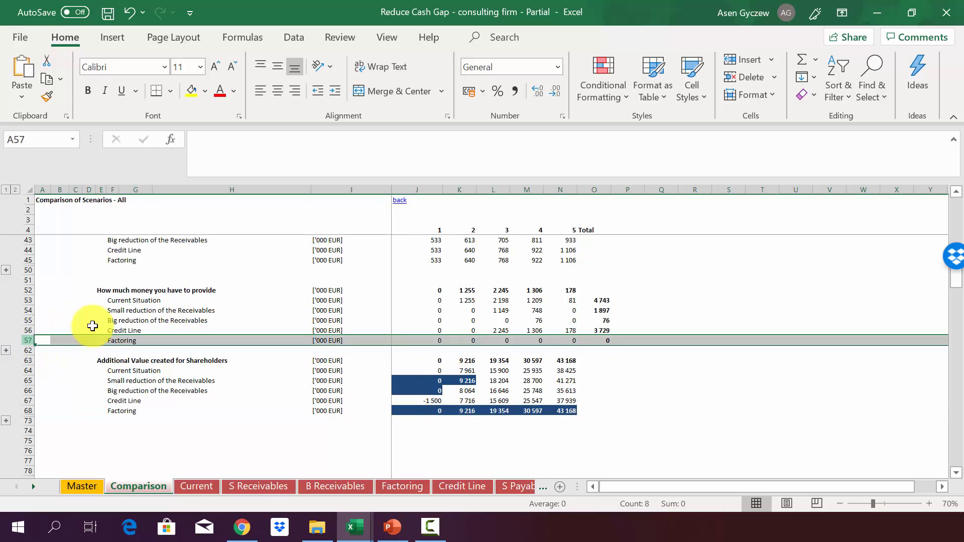
{"action": "left_click", "coordinate": [26, 410]}
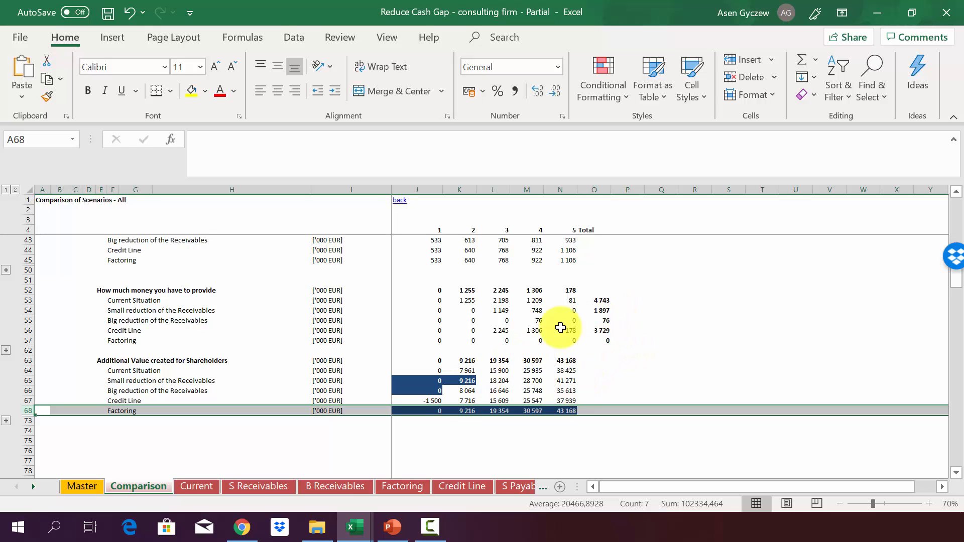
{"action": "left_click", "coordinate": [498, 300]}
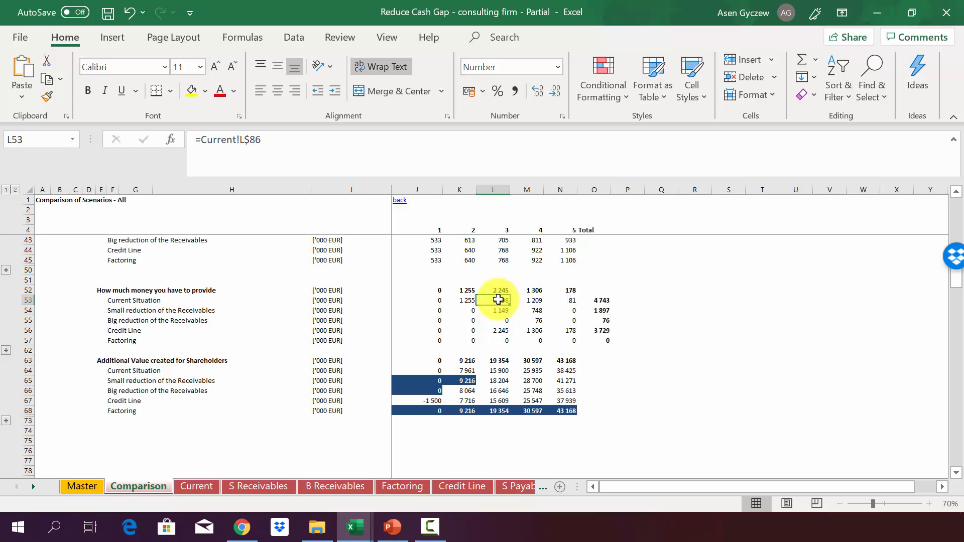